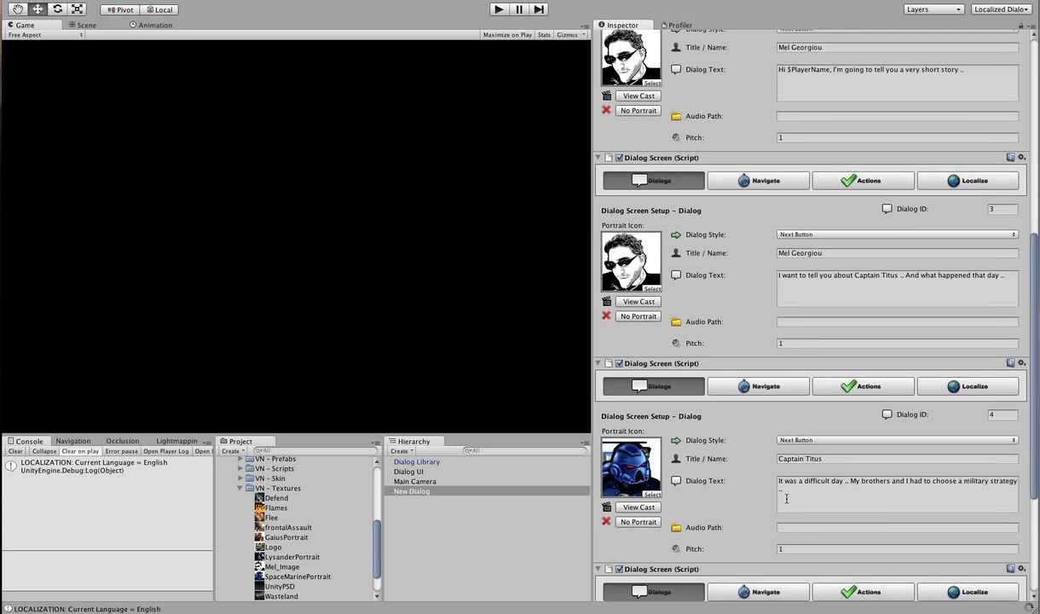
Step: Change the dialog style of dialog screen 5 to Multiple Buttons
{"action": "scroll", "coordinate": [792, 512], "scroll_direction": "down", "scroll_amount": 5}
{"action": "left_click", "coordinate": [796, 441]}
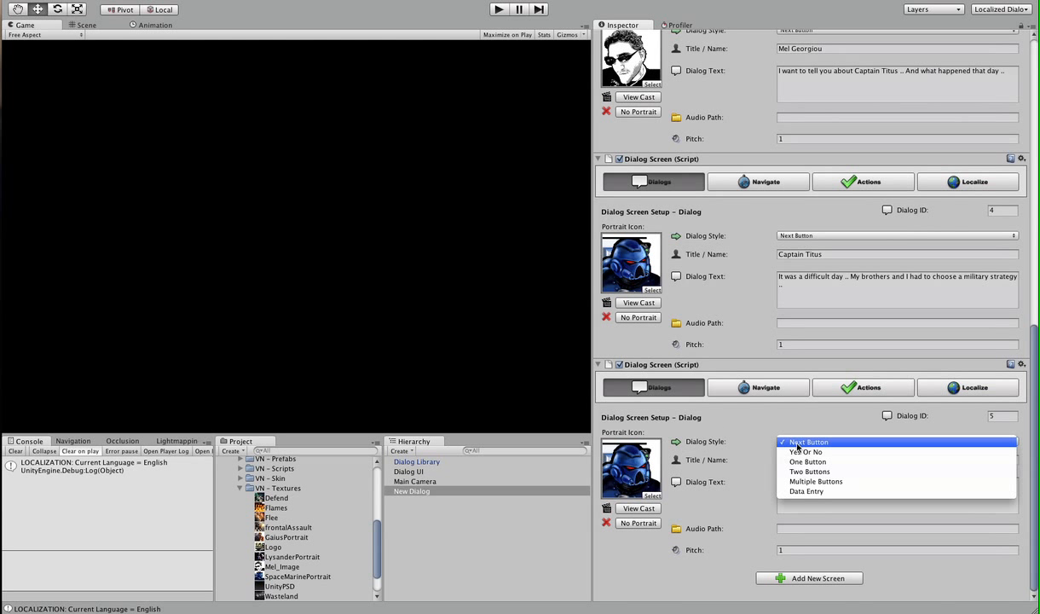
{"action": "left_click", "coordinate": [814, 483]}
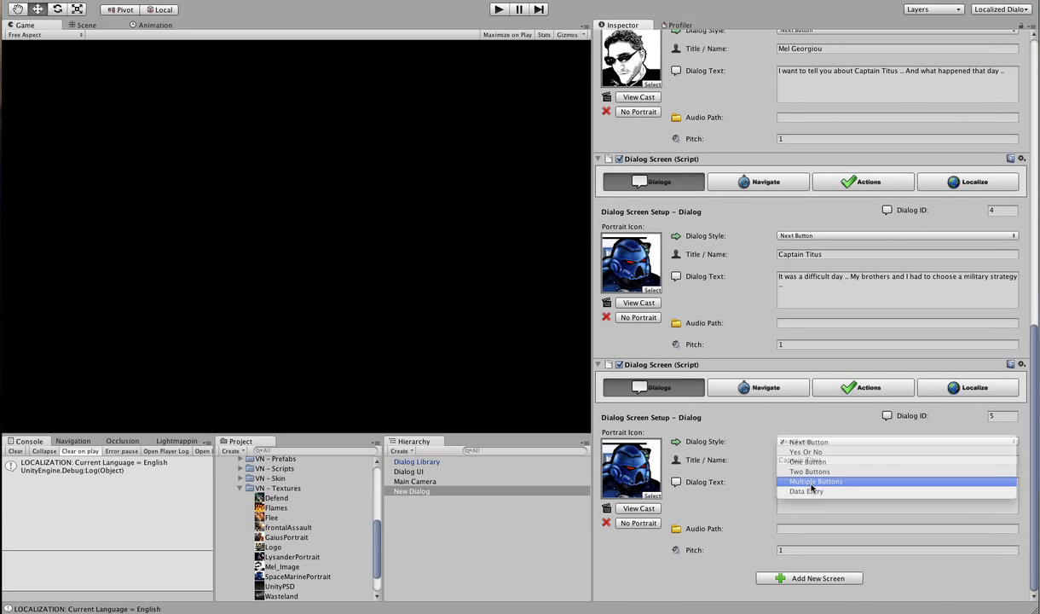
{"action": "scroll", "coordinate": [982, 478], "scroll_direction": "down", "scroll_amount": 2}
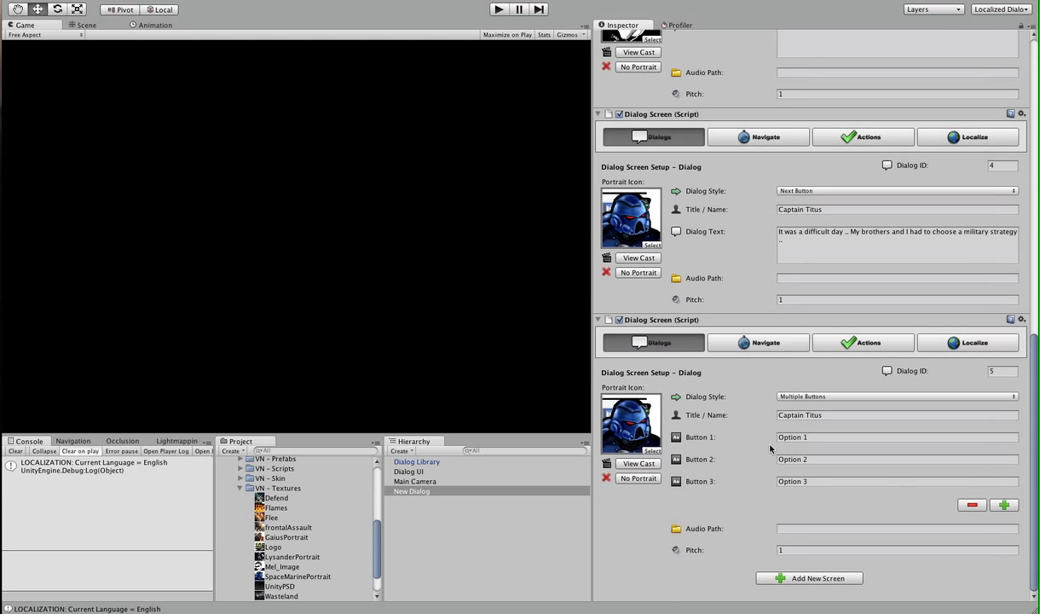
Step: Try adding extra option buttons to dialog screen 5, up to six, and remove them again to leave three
{"action": "left_click", "coordinate": [1005, 505]}
{"action": "left_click", "coordinate": [1006, 526]}
{"action": "left_click", "coordinate": [971, 549]}
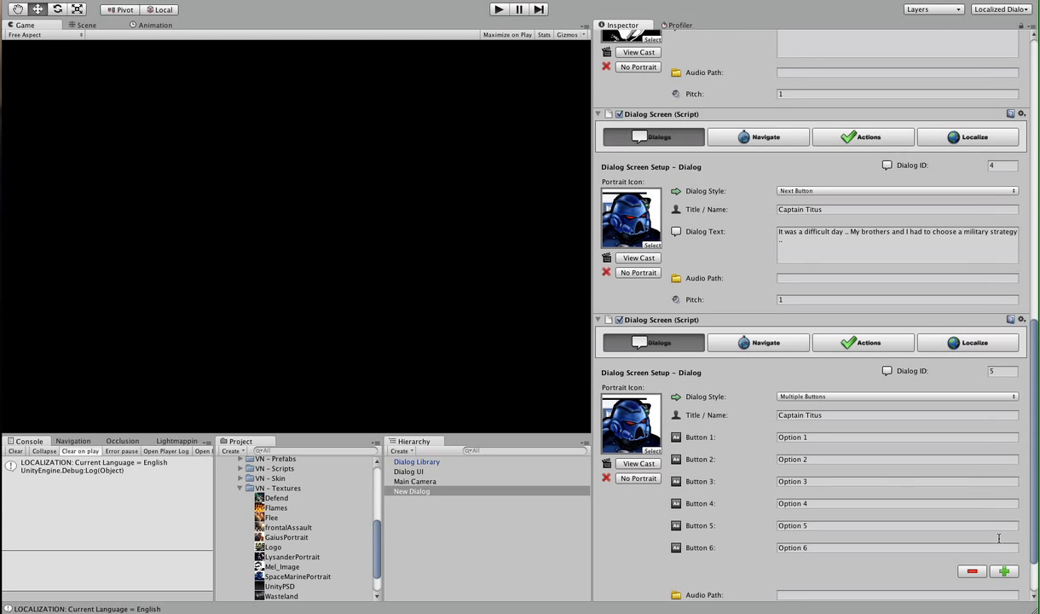
{"action": "left_click", "coordinate": [1004, 527]}
{"action": "left_click", "coordinate": [972, 548]}
{"action": "left_click", "coordinate": [972, 527]}
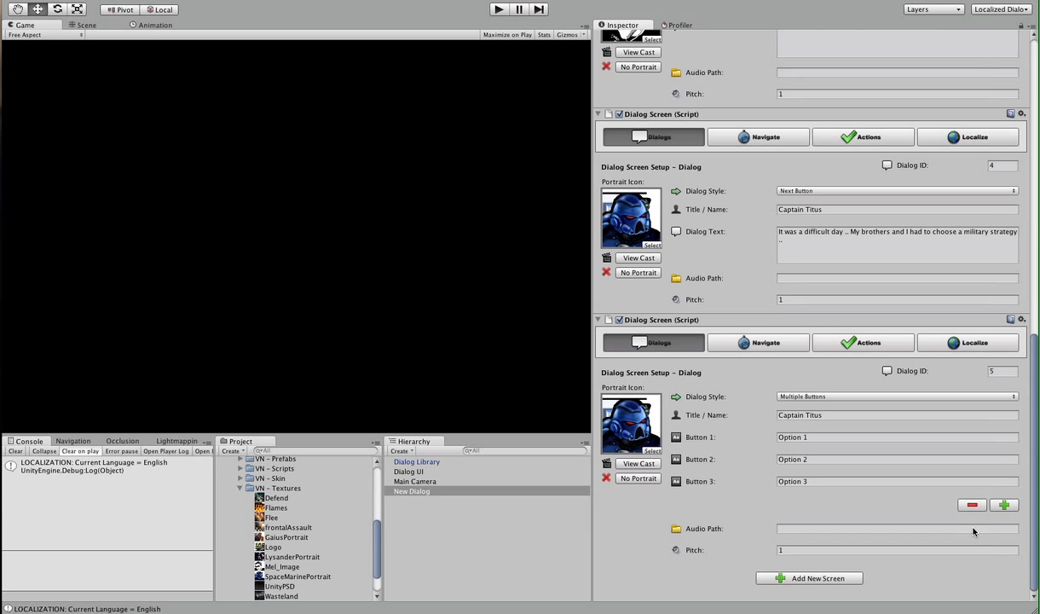
Step: Set the title of dialog screen 5 to "Military Strategies"
{"action": "left_click", "coordinate": [806, 436]}
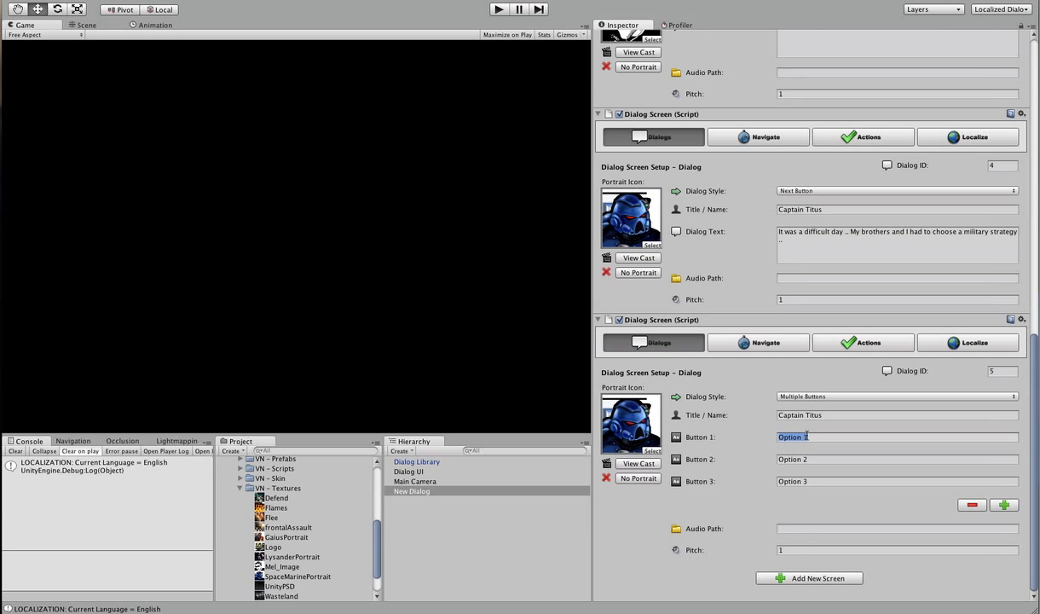
{"action": "left_click", "coordinate": [829, 415]}
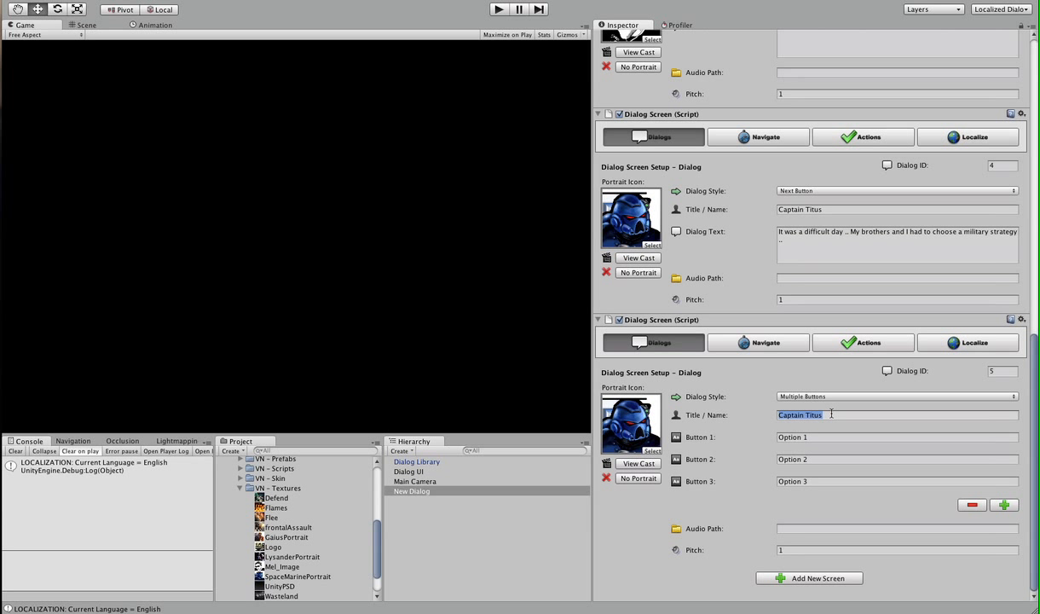
{"action": "type", "text": "Military Strategies"}
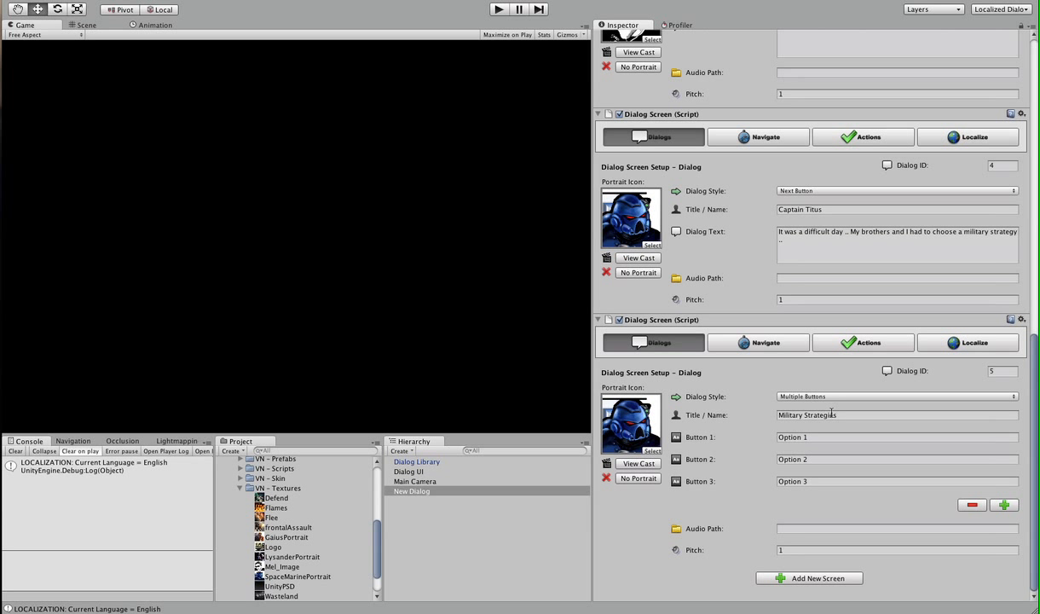
Step: Label the three option buttons of dialog screen 5 Defend, Attack and Flee
{"action": "left_click", "coordinate": [843, 436]}
{"action": "type", "text": "Defend"}
{"action": "left_click", "coordinate": [838, 459]}
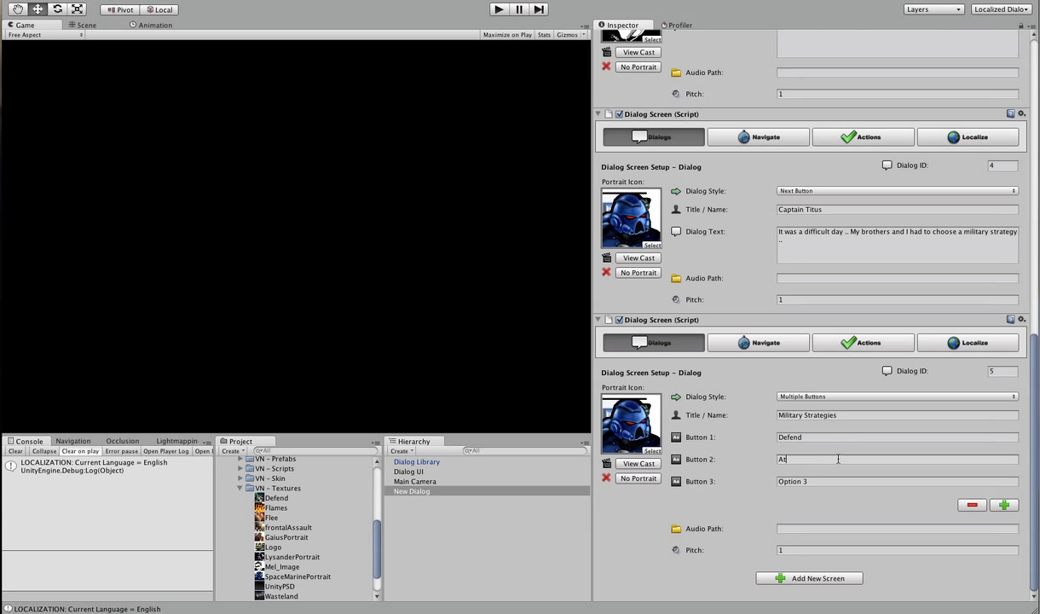
{"action": "type", "text": "Attack"}
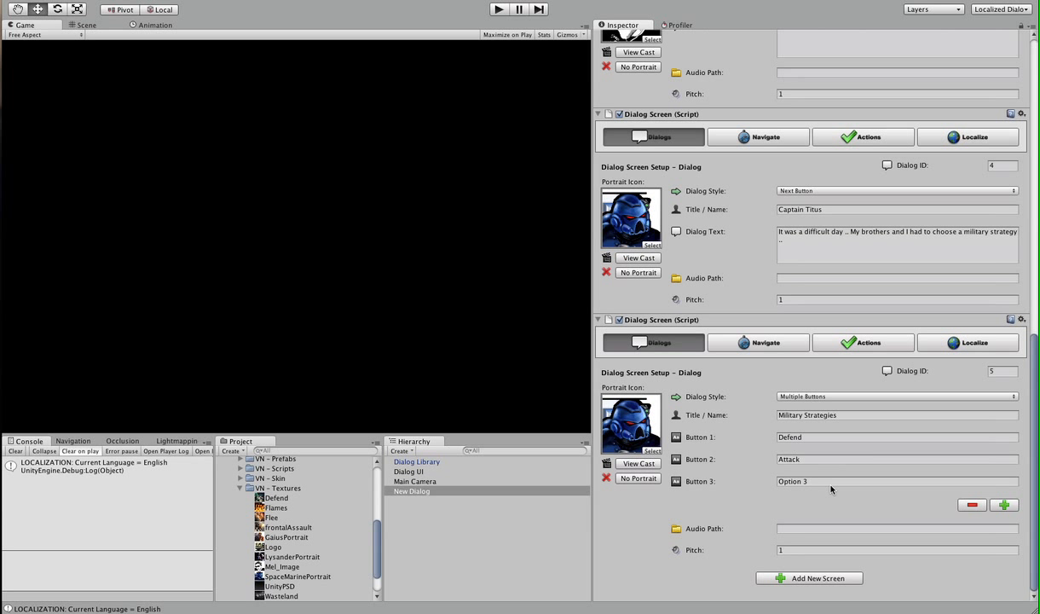
{"action": "left_click", "coordinate": [835, 480]}
{"action": "type", "text": "Flee"}
Step: Set the Defend option of dialog screen 5 to lead to dialog 6, and look over the screen's localization settings
{"action": "left_click", "coordinate": [764, 344]}
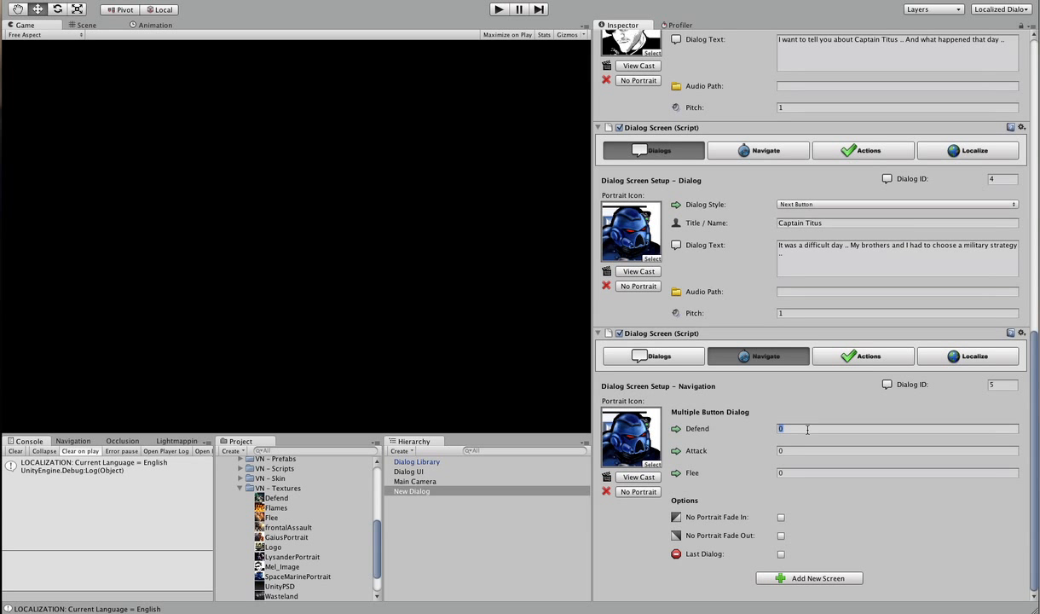
{"action": "left_click", "coordinate": [705, 429]}
{"action": "left_click", "coordinate": [859, 355]}
{"action": "left_click", "coordinate": [925, 356]}
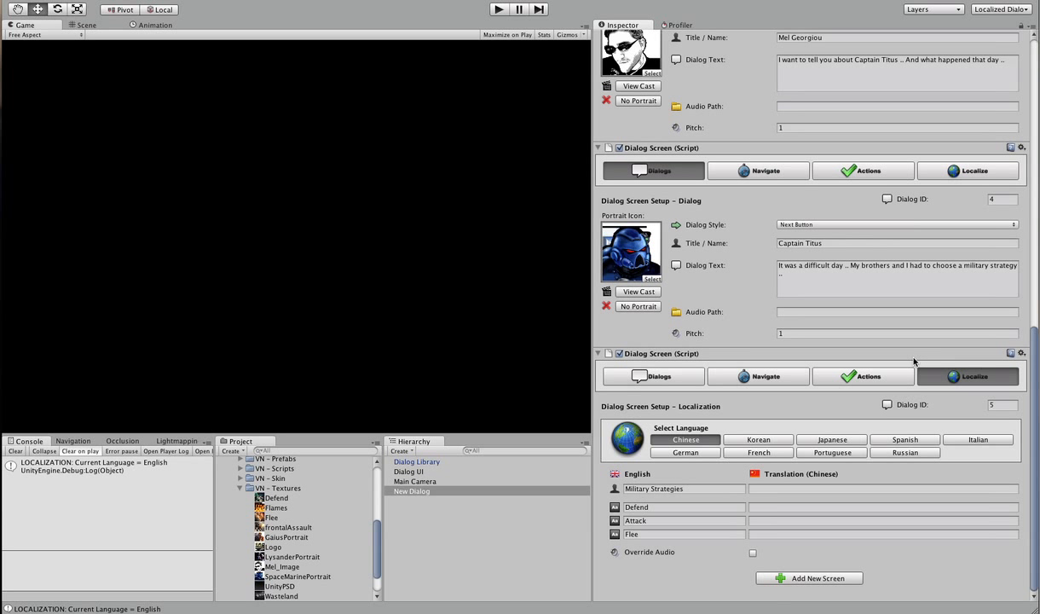
{"action": "left_click", "coordinate": [778, 379]}
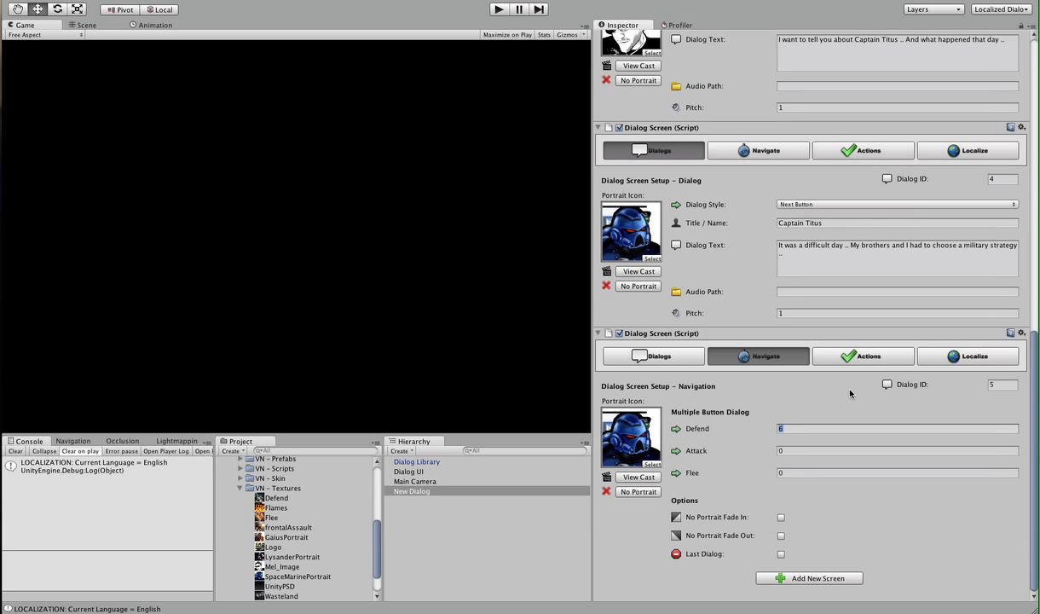
Step: Enable fading out all actor layers and all background layers in the actions of dialog screen 5
{"action": "left_click", "coordinate": [840, 358]}
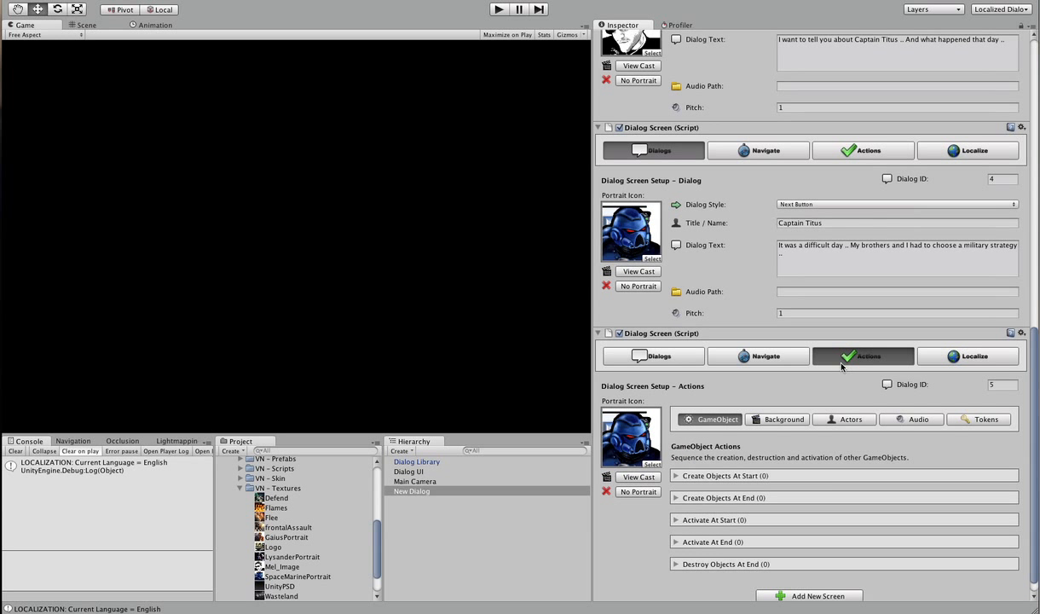
{"action": "left_click", "coordinate": [849, 420]}
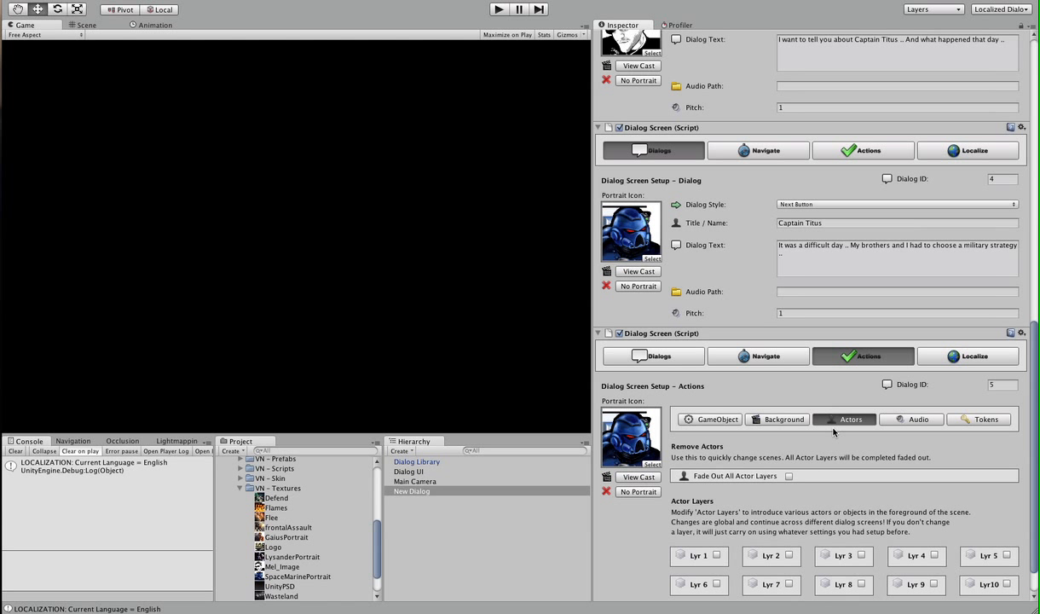
{"action": "scroll", "coordinate": [789, 483], "scroll_direction": "down", "scroll_amount": 3}
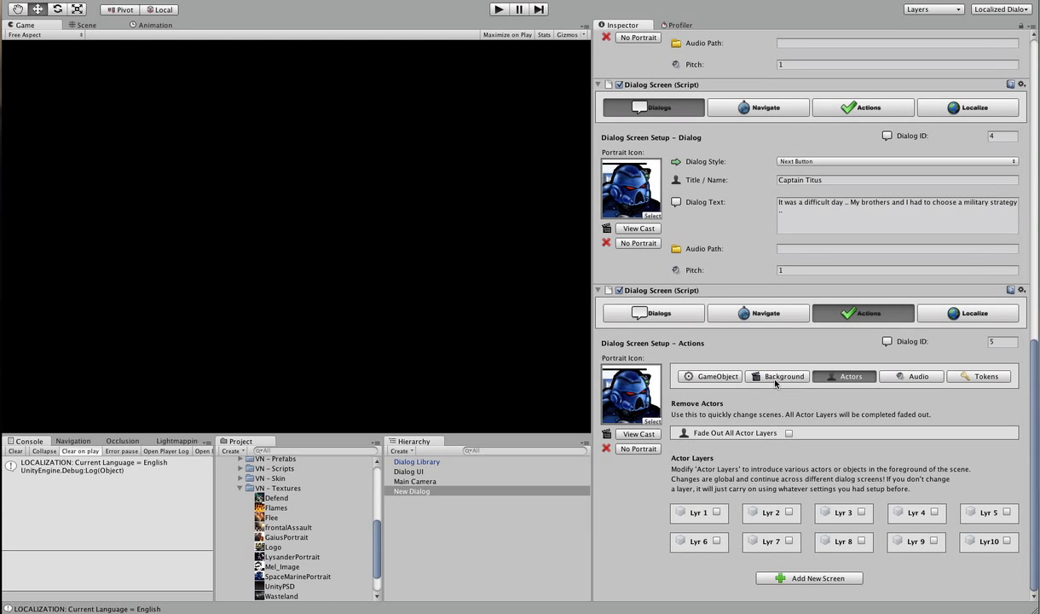
{"action": "left_click", "coordinate": [789, 433]}
{"action": "left_click", "coordinate": [780, 478]}
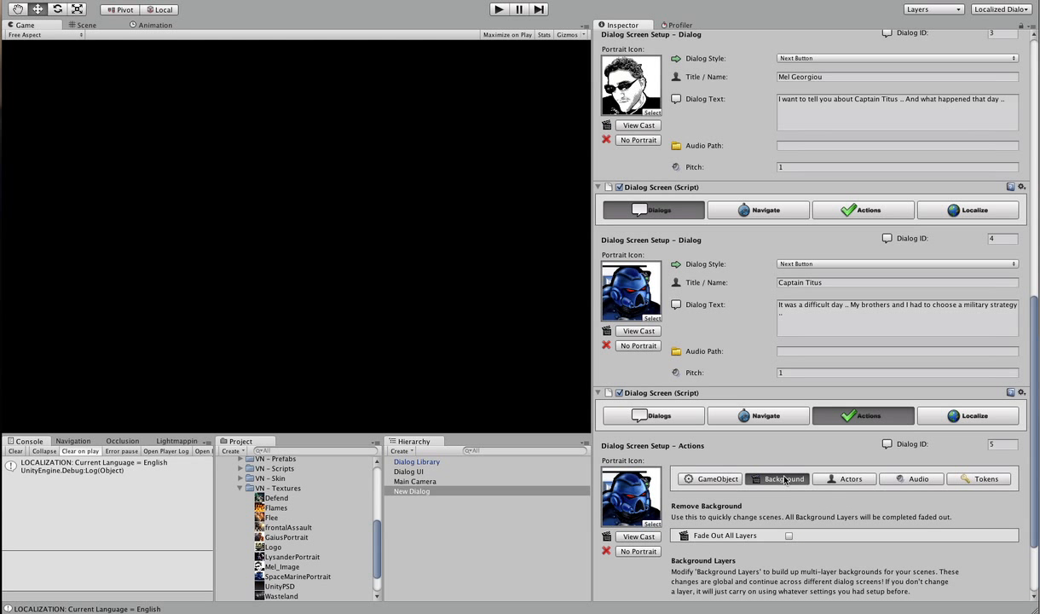
{"action": "left_click", "coordinate": [788, 535]}
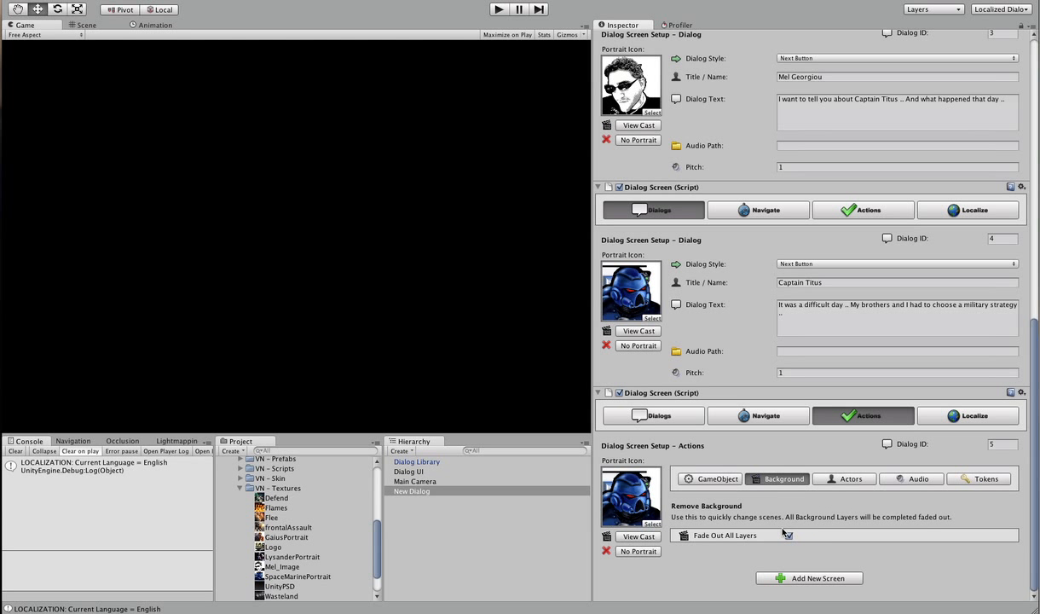
{"action": "left_click", "coordinate": [821, 479]}
{"action": "left_click", "coordinate": [797, 479]}
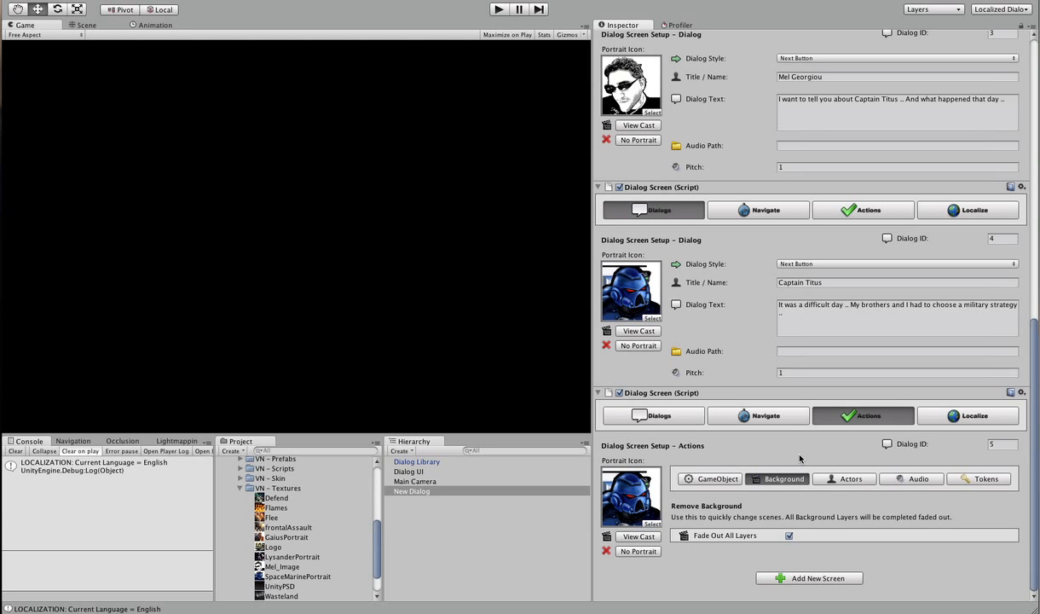
Step: Return dialog screen 5 to its navigation settings and add a new dialog screen below it
{"action": "left_click", "coordinate": [759, 415]}
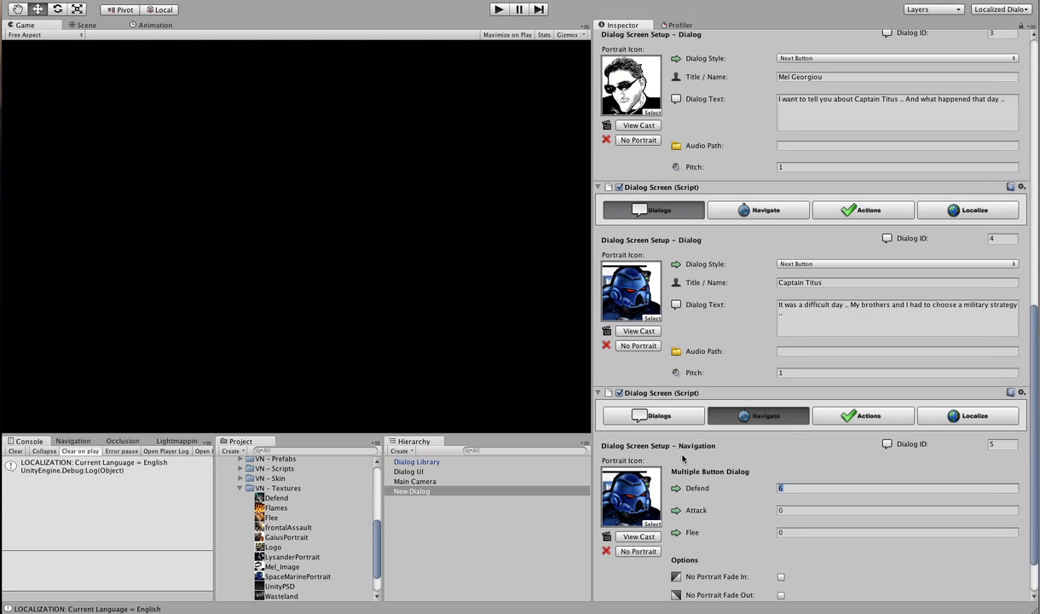
{"action": "left_click", "coordinate": [823, 416]}
{"action": "left_click", "coordinate": [774, 417]}
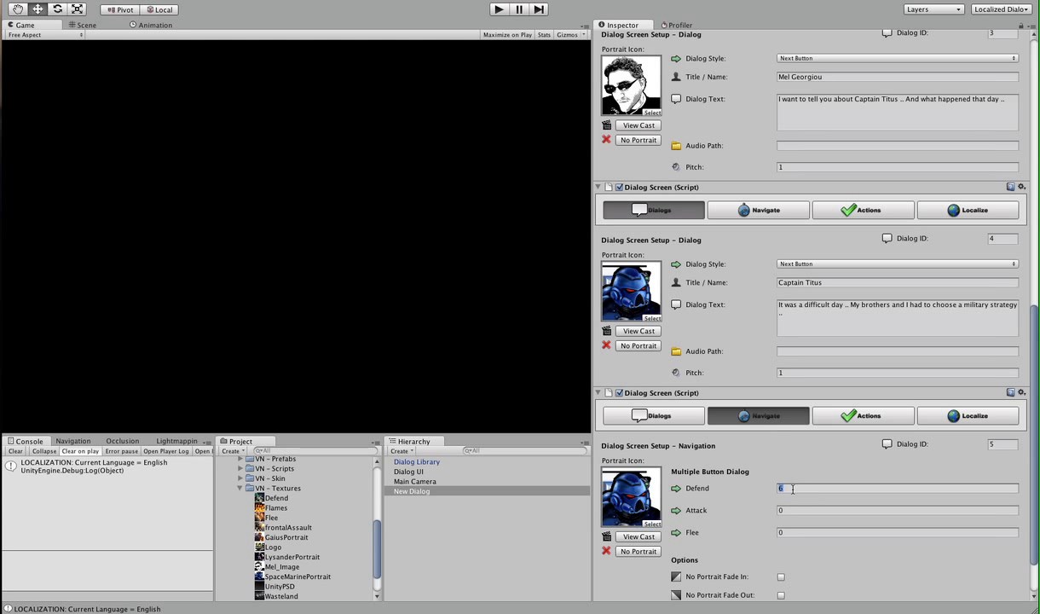
{"action": "scroll", "coordinate": [788, 470], "scroll_direction": "down", "scroll_amount": 3}
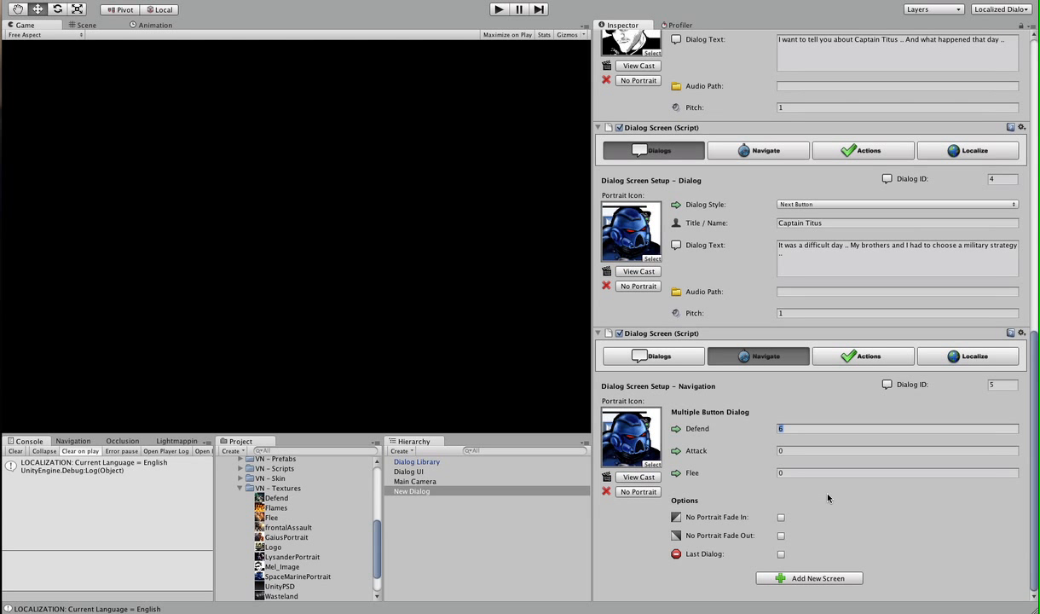
{"action": "left_click", "coordinate": [810, 577]}
{"action": "scroll", "coordinate": [789, 465], "scroll_direction": "down", "scroll_amount": 5}
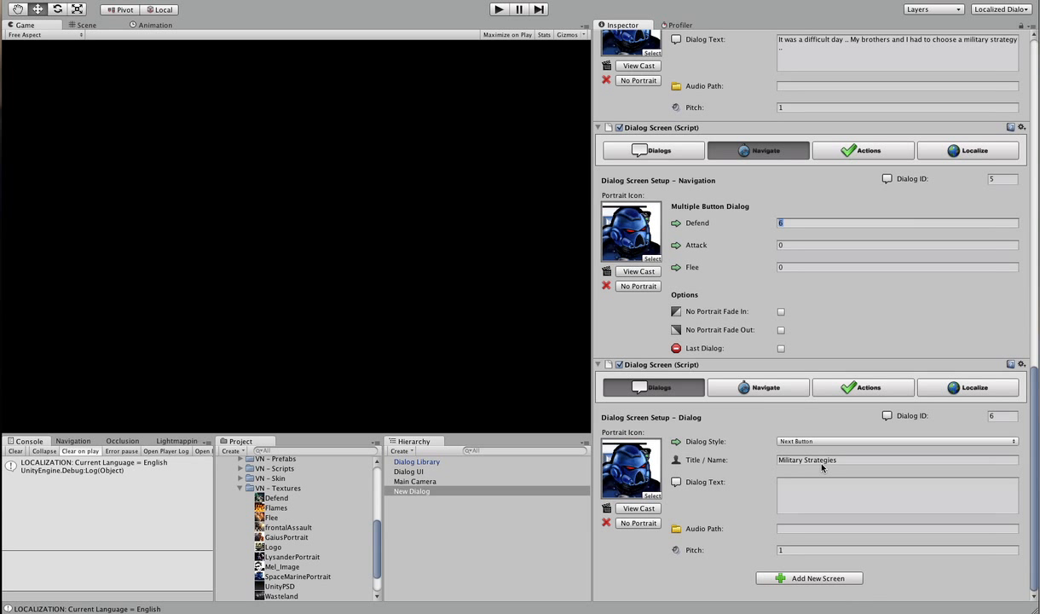
Step: Remove the portrait from dialog screen 6 and clear its title
{"action": "double_click", "coordinate": [821, 461]}
{"action": "left_click", "coordinate": [635, 522]}
{"action": "left_click", "coordinate": [799, 460]}
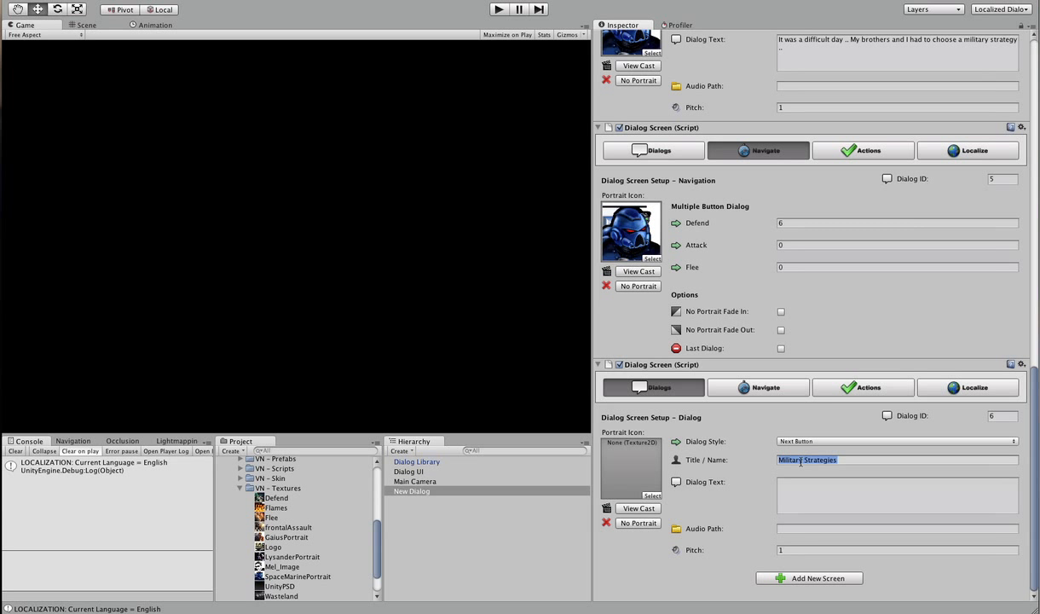
{"action": "key", "text": "BackSpace"}
Step: Enter "We chose To Defend ..." as the dialog text of dialog screen 6
{"action": "left_click", "coordinate": [877, 483]}
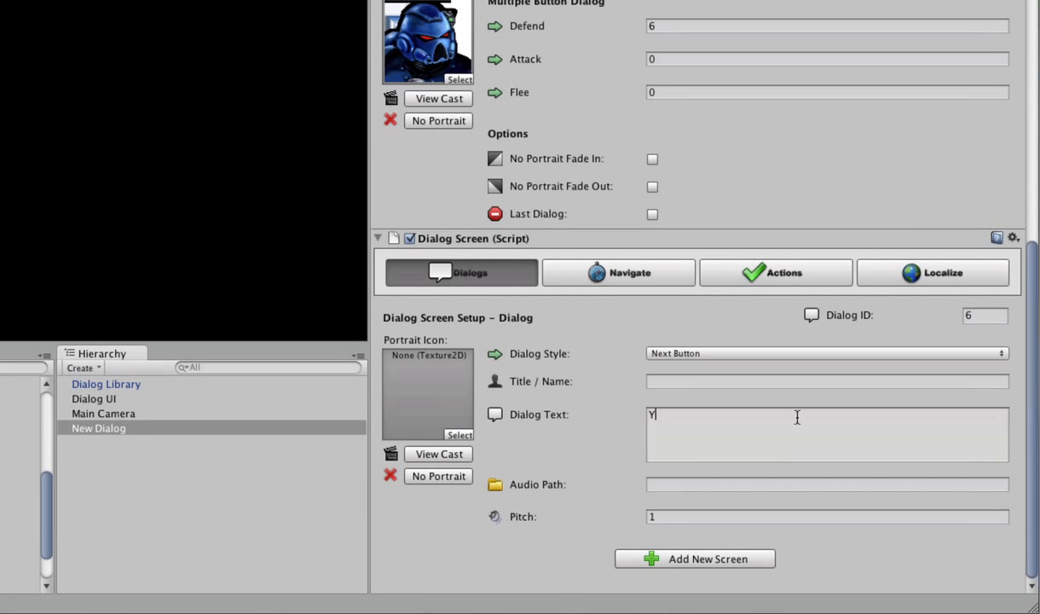
{"action": "type", "text": "We ch"}
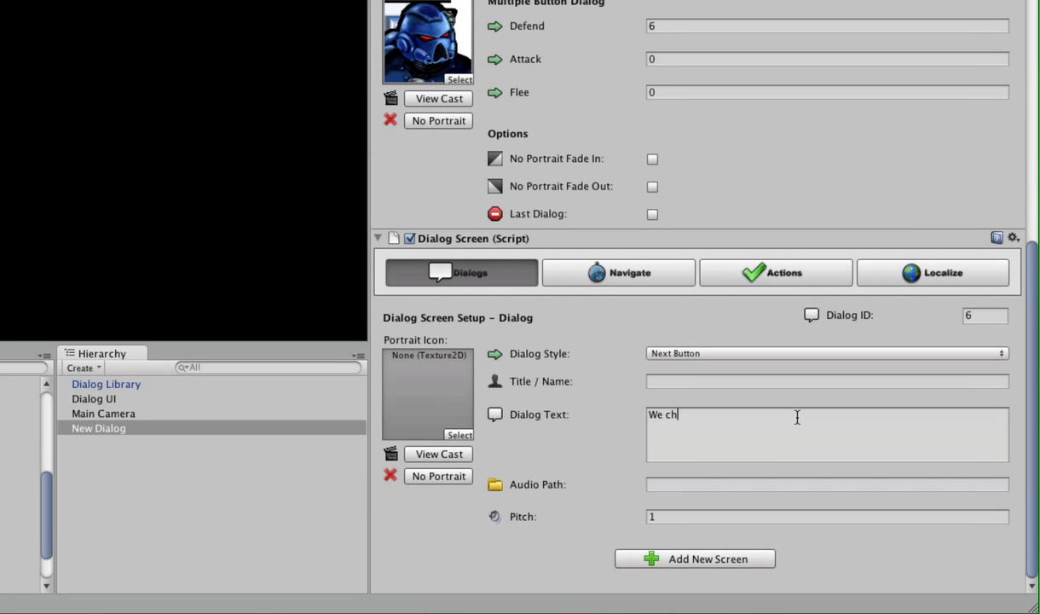
{"action": "type", "text": "ose To D"}
{"action": "type", "text": "efend"}
{"action": "key", "text": "BackSpace"}
{"action": "type", "text": "fend ..."}
Step: Enable background layer 1 in the actions of dialog screen 6, and view the scenes library without choosing a background
{"action": "left_click", "coordinate": [631, 280]}
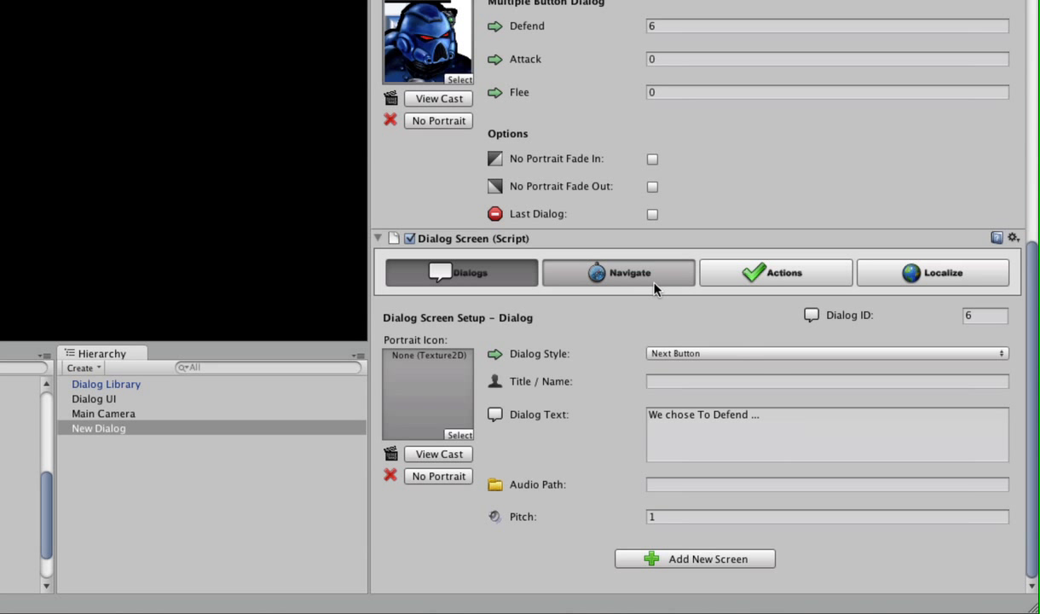
{"action": "left_click", "coordinate": [721, 271]}
{"action": "left_click", "coordinate": [650, 367]}
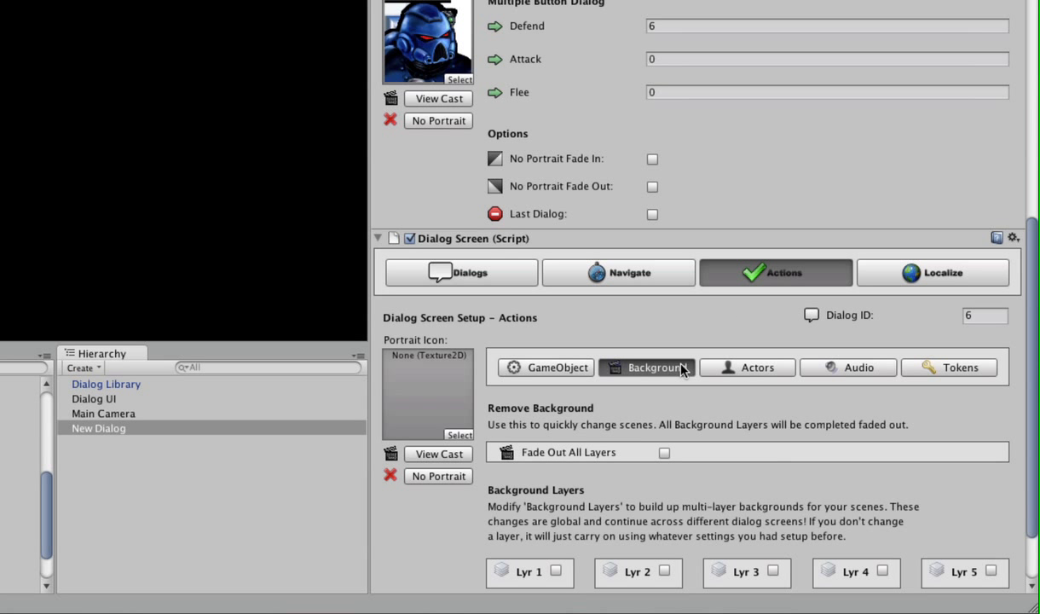
{"action": "scroll", "coordinate": [683, 370], "scroll_direction": "down", "scroll_amount": 3}
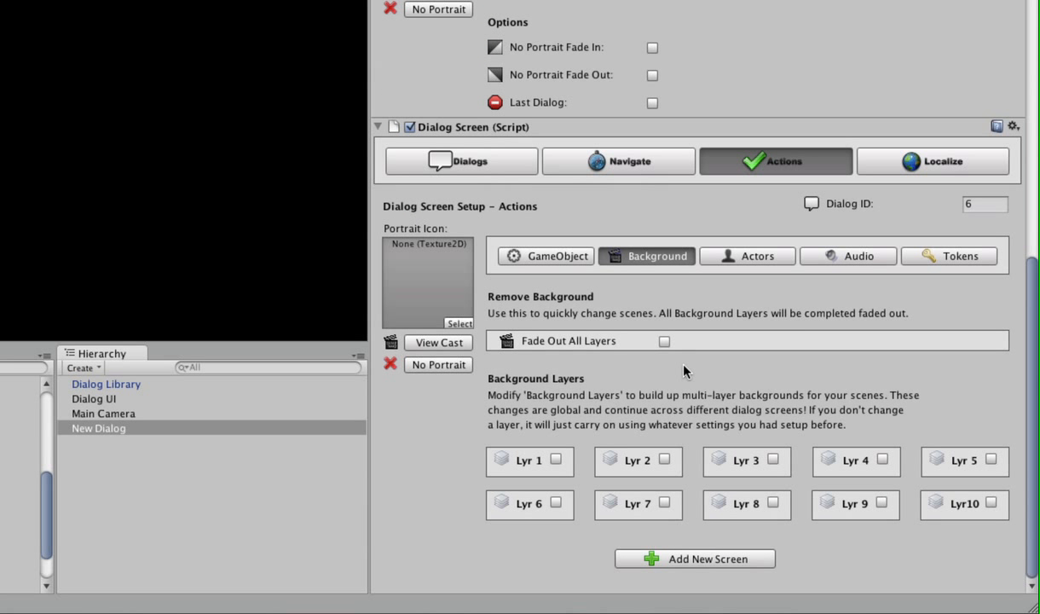
{"action": "left_click", "coordinate": [561, 458]}
{"action": "scroll", "coordinate": [556, 426], "scroll_direction": "down", "scroll_amount": 5}
{"action": "left_click", "coordinate": [550, 376]}
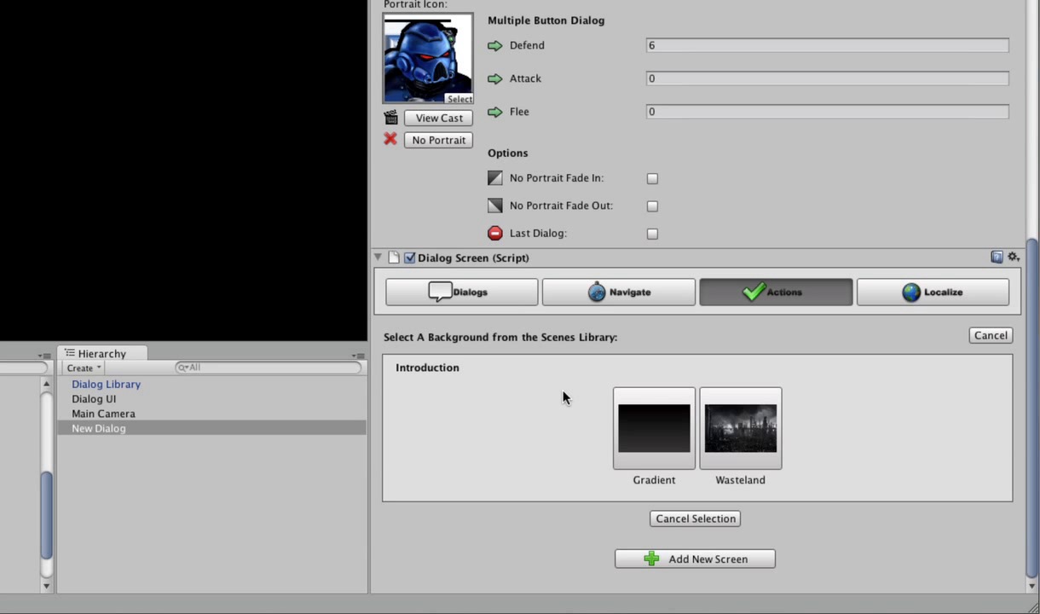
{"action": "left_click", "coordinate": [989, 335]}
Step: Add a new scene group to the Dialog Library's Dialog Scenes and name it Endings
{"action": "left_click", "coordinate": [128, 383]}
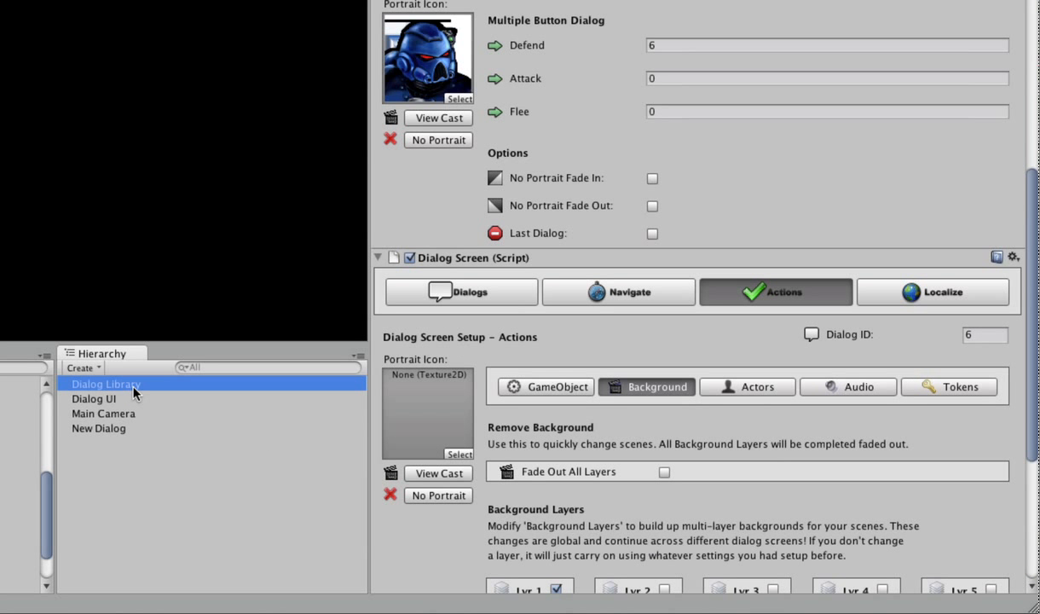
{"action": "left_click", "coordinate": [1000, 115]}
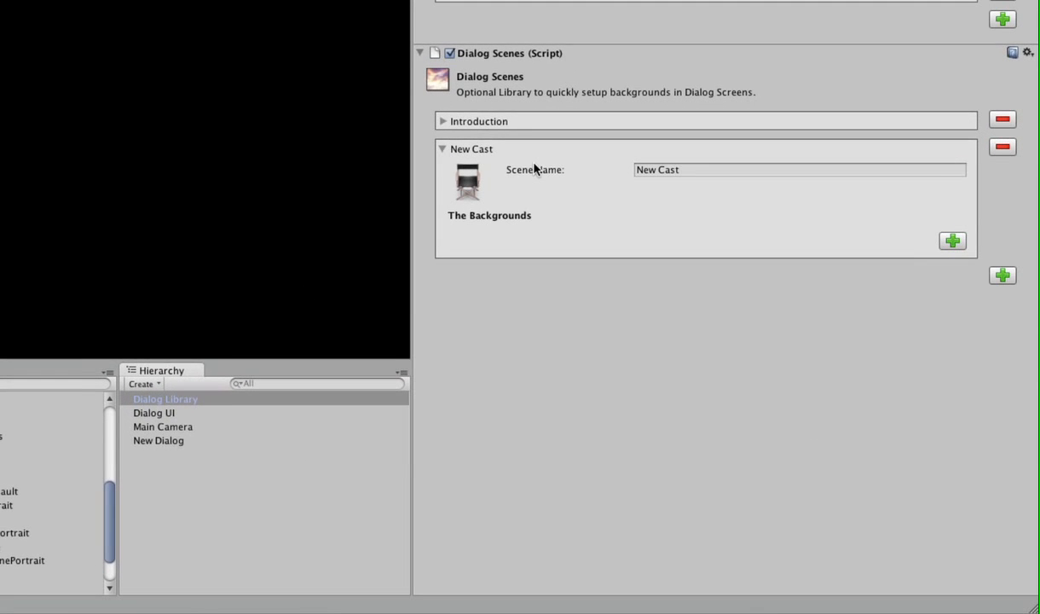
{"action": "left_click", "coordinate": [663, 170]}
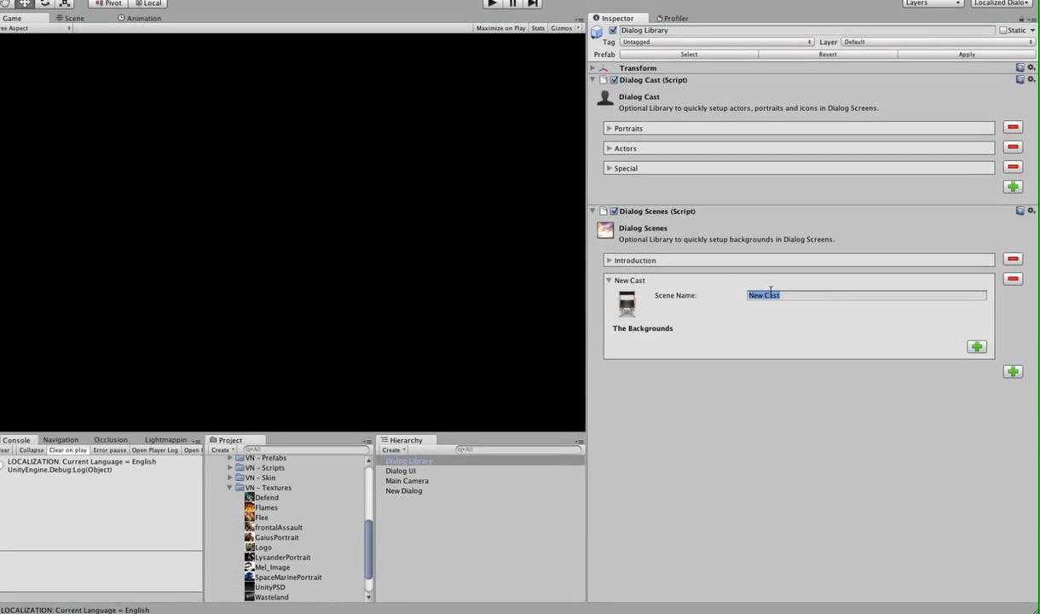
{"action": "type", "text": "Endings"}
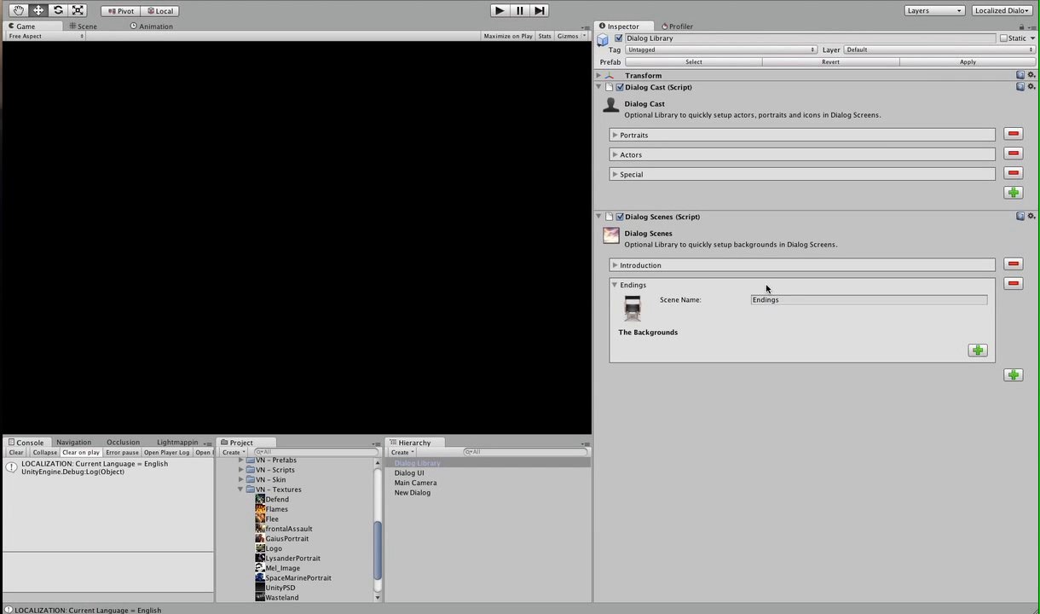
Step: Add three empty background slots to the Endings scene group in the Dialog Library
{"action": "left_click", "coordinate": [977, 350]}
{"action": "left_click", "coordinate": [980, 395]}
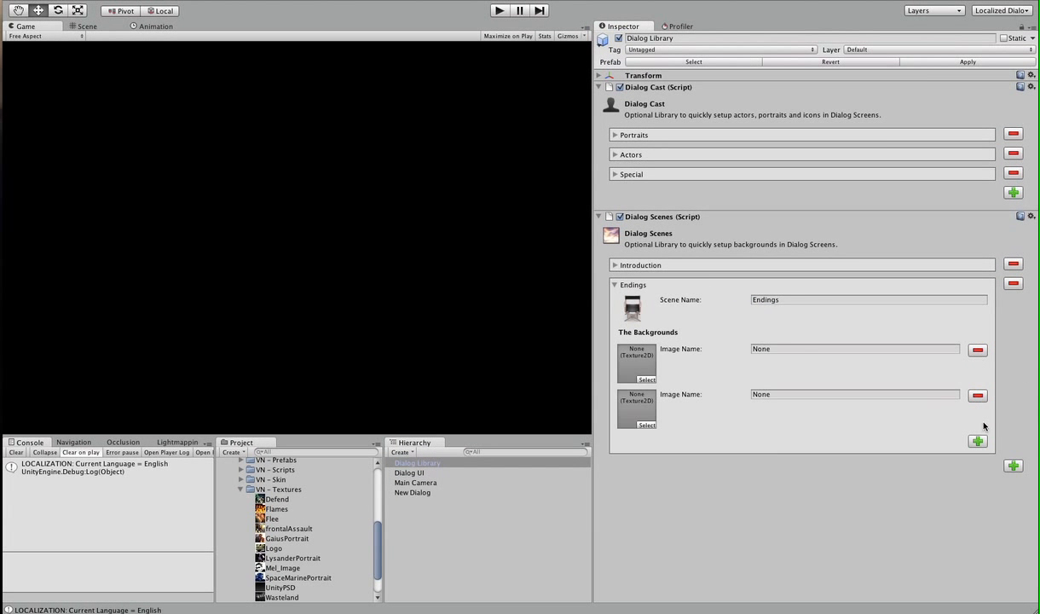
{"action": "left_click", "coordinate": [981, 441]}
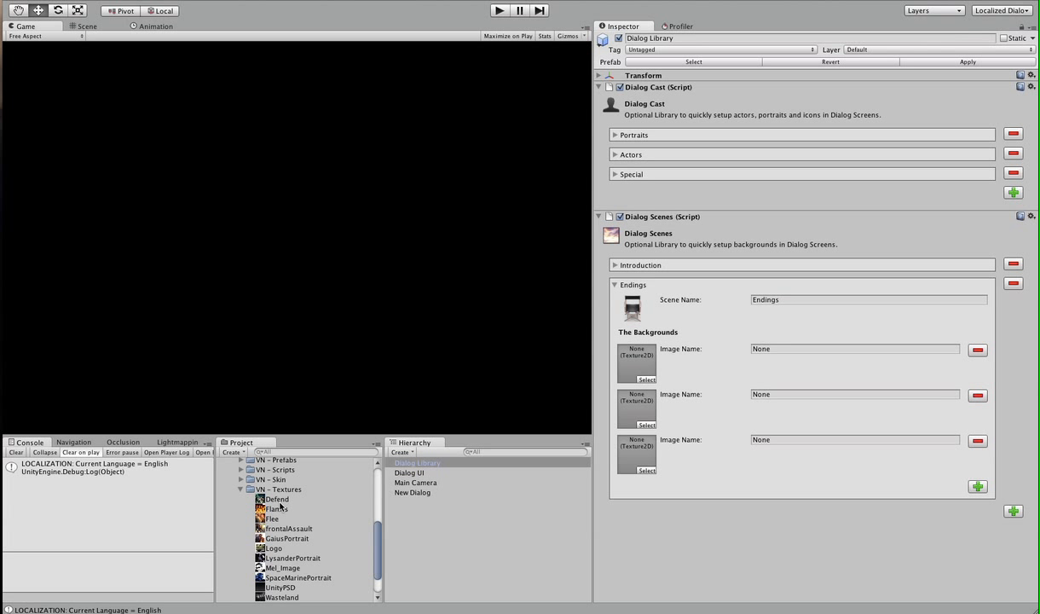
Step: Assign the Defend texture to the first Endings background and Flee to the third, naming them Defend and Flee
{"action": "left_click_drag", "start_coordinate": [280, 503], "coordinate": [636, 362]}
{"action": "left_click", "coordinate": [801, 345]}
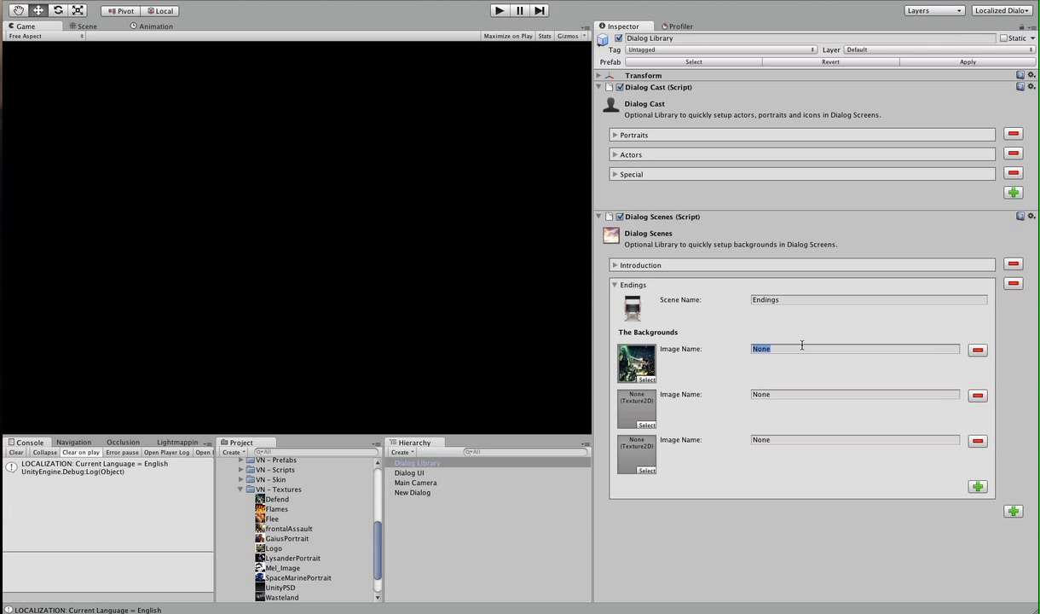
{"action": "type", "text": "Defend"}
{"action": "left_click_drag", "start_coordinate": [271, 521], "coordinate": [636, 452]}
{"action": "left_click", "coordinate": [807, 438]}
{"action": "type", "text": "Flee"}
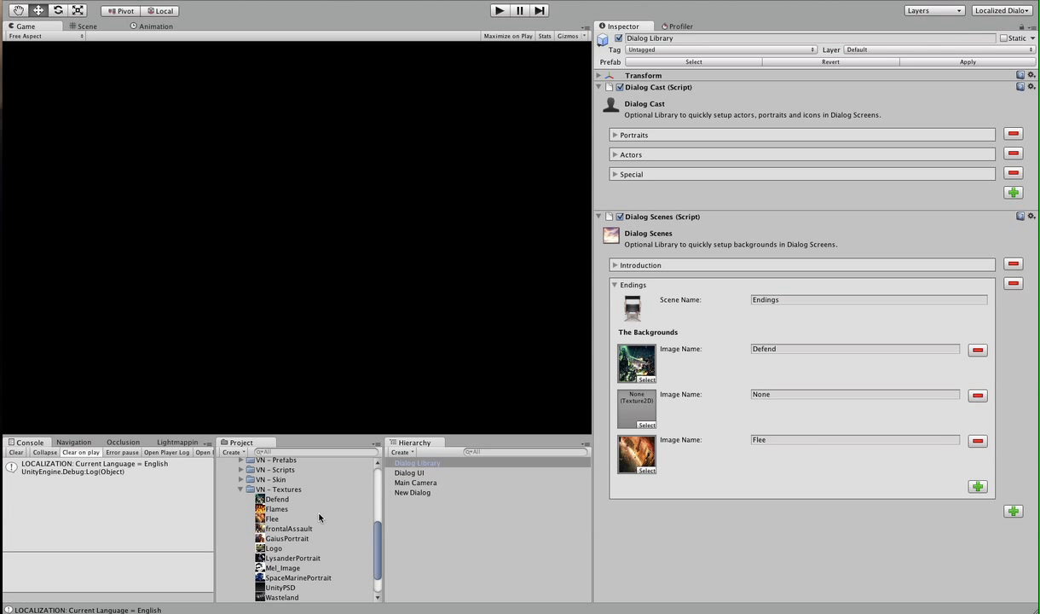
Step: Assign the frontalAssault texture to the second Endings background and name it Attack
{"action": "scroll", "coordinate": [320, 517], "scroll_direction": "down", "scroll_amount": 2}
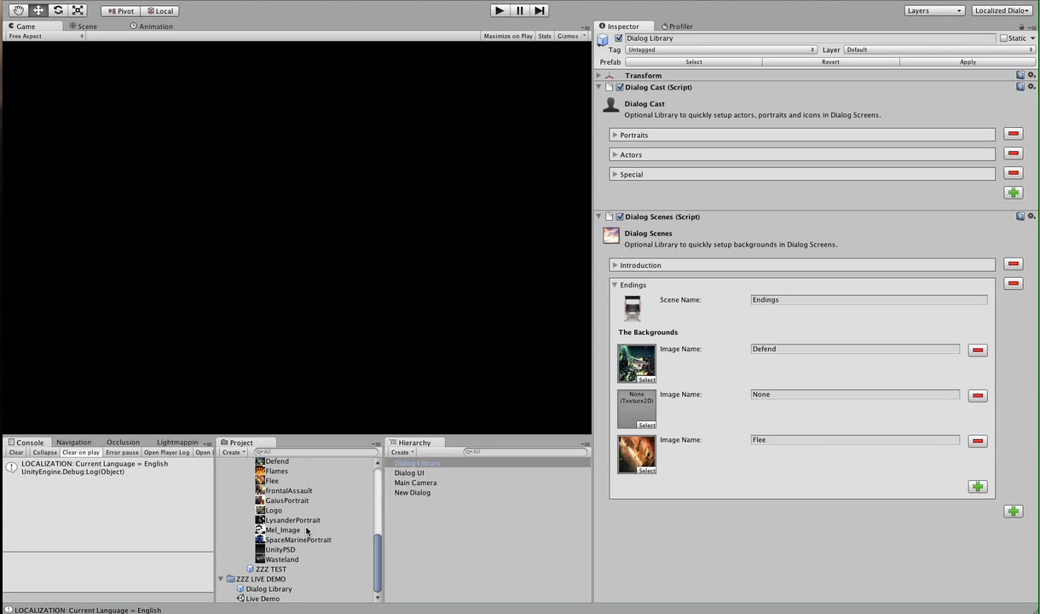
{"action": "left_click_drag", "start_coordinate": [281, 470], "coordinate": [636, 408]}
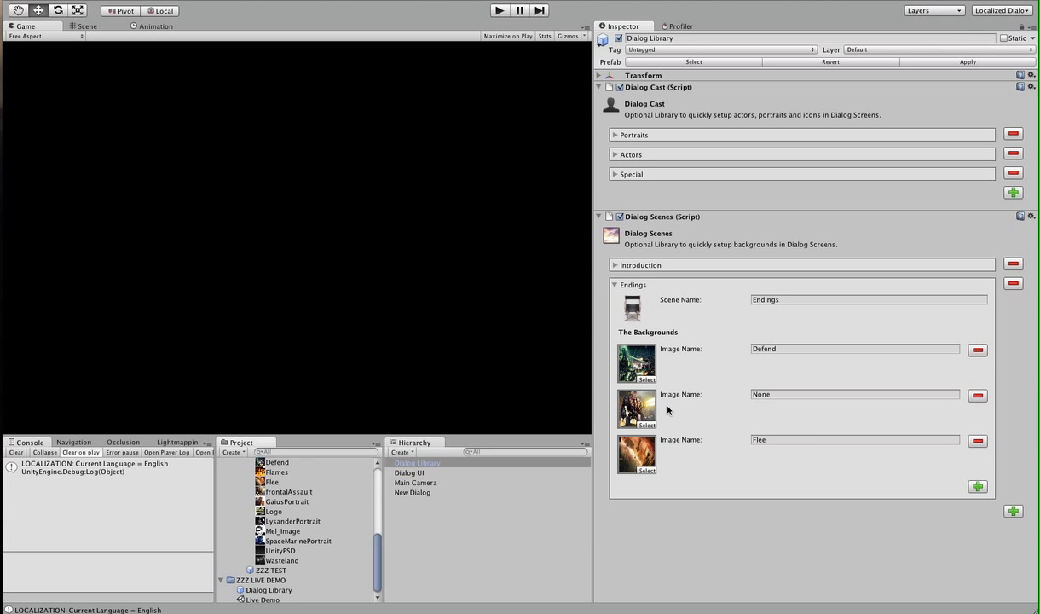
{"action": "left_click", "coordinate": [815, 393]}
{"action": "type", "text": "Attack"}
Step: In New Dialog, set the layer 1 background image of dialog screen 6 to Defend from the Endings scenes
{"action": "left_click", "coordinate": [446, 492]}
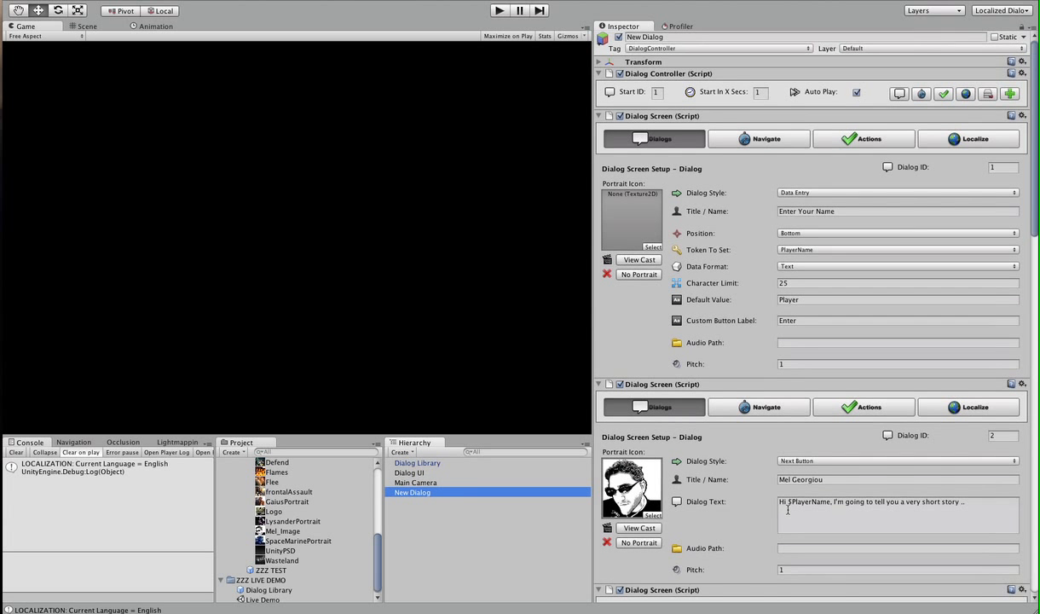
{"action": "scroll", "coordinate": [784, 503], "scroll_direction": "down", "scroll_amount": 15}
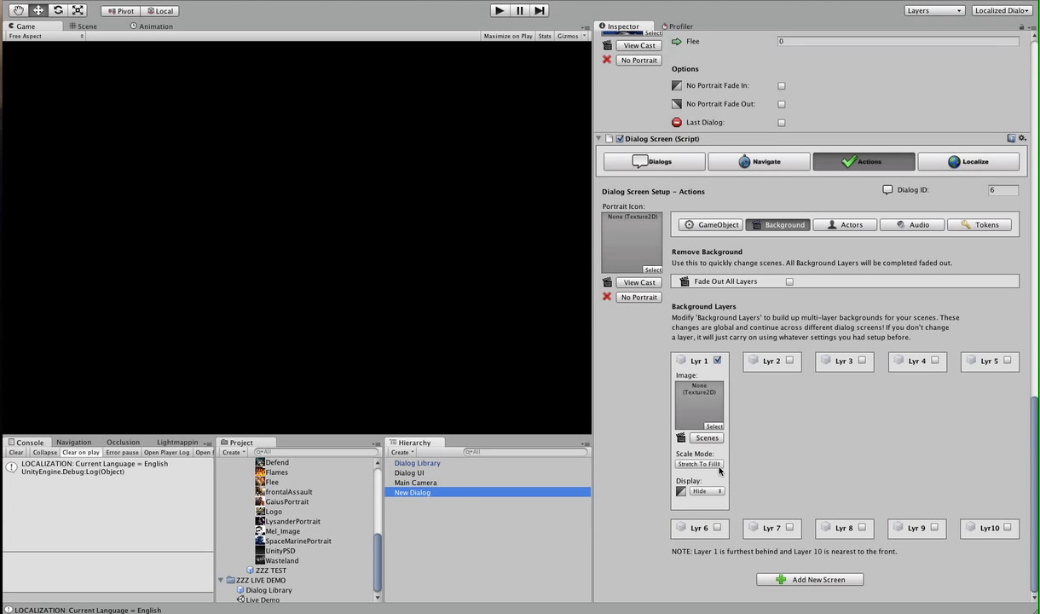
{"action": "left_click", "coordinate": [688, 411]}
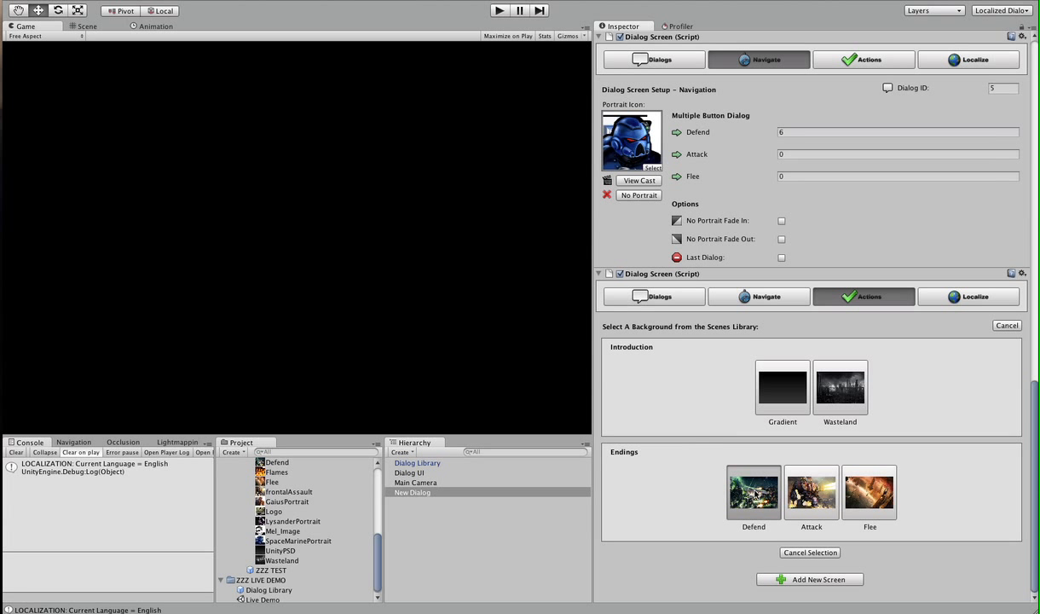
{"action": "left_click", "coordinate": [754, 492]}
{"action": "scroll", "coordinate": [757, 493], "scroll_direction": "down", "scroll_amount": 5}
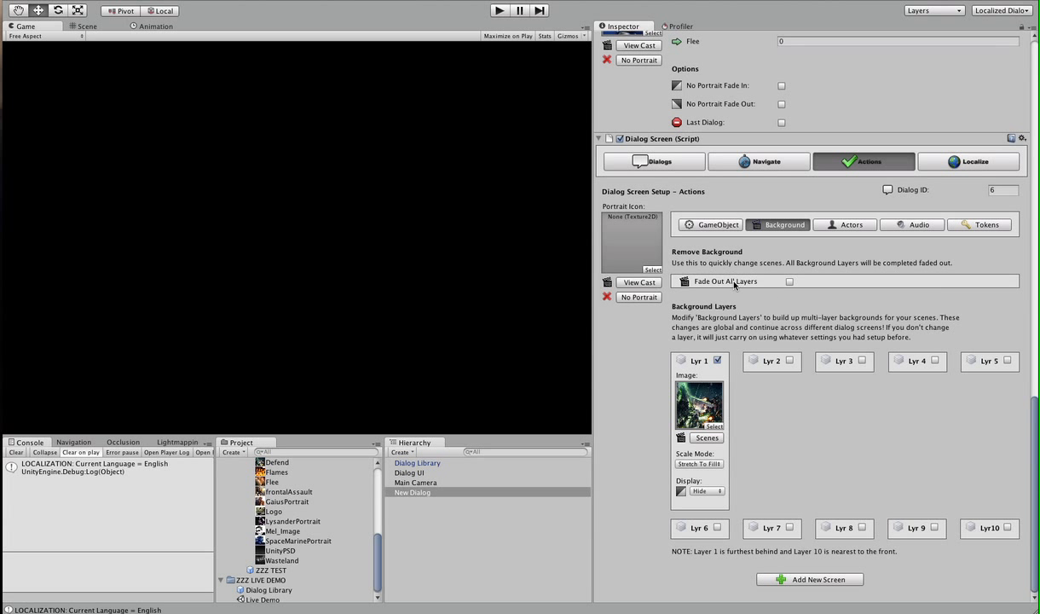
Step: Mark dialog screen 6 as the last dialog and show the navigation settings of dialog screen 4
{"action": "left_click", "coordinate": [771, 162]}
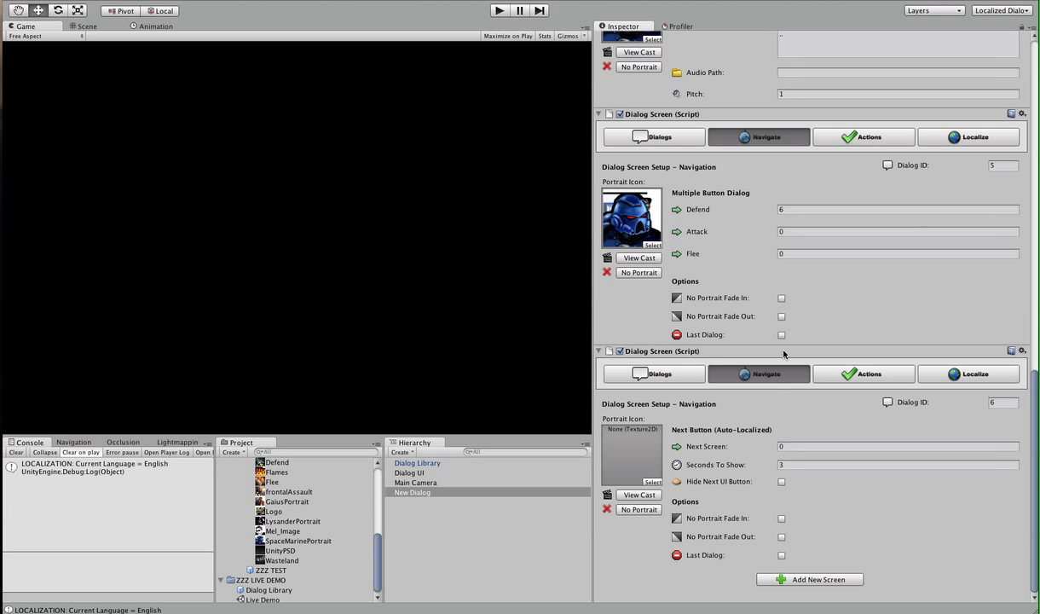
{"action": "left_click", "coordinate": [781, 554]}
{"action": "scroll", "coordinate": [821, 161], "scroll_direction": "up", "scroll_amount": 5}
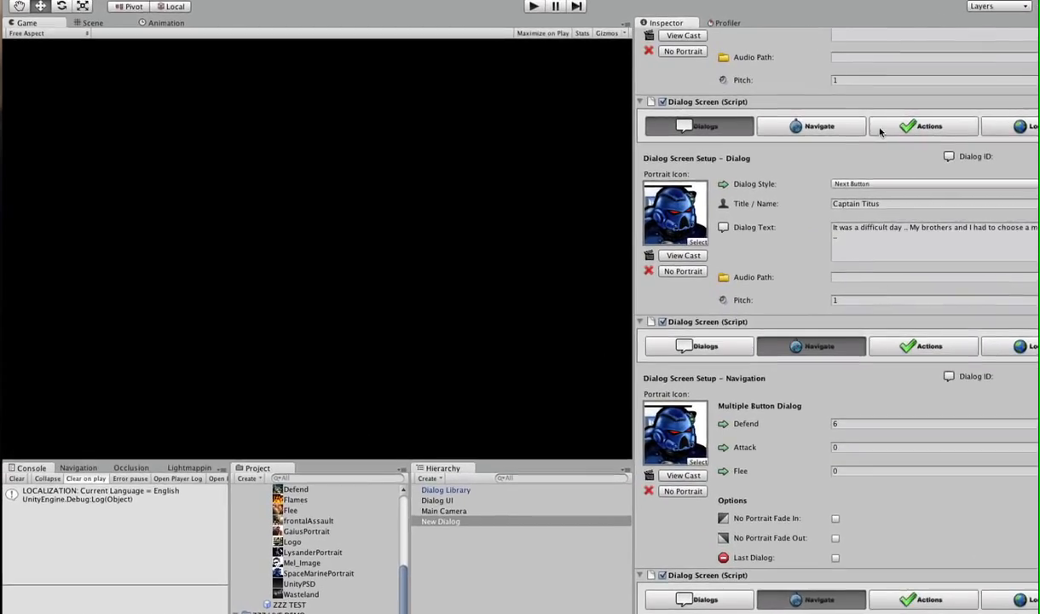
{"action": "left_click", "coordinate": [763, 123]}
{"action": "scroll", "coordinate": [806, 341], "scroll_direction": "down", "scroll_amount": 5}
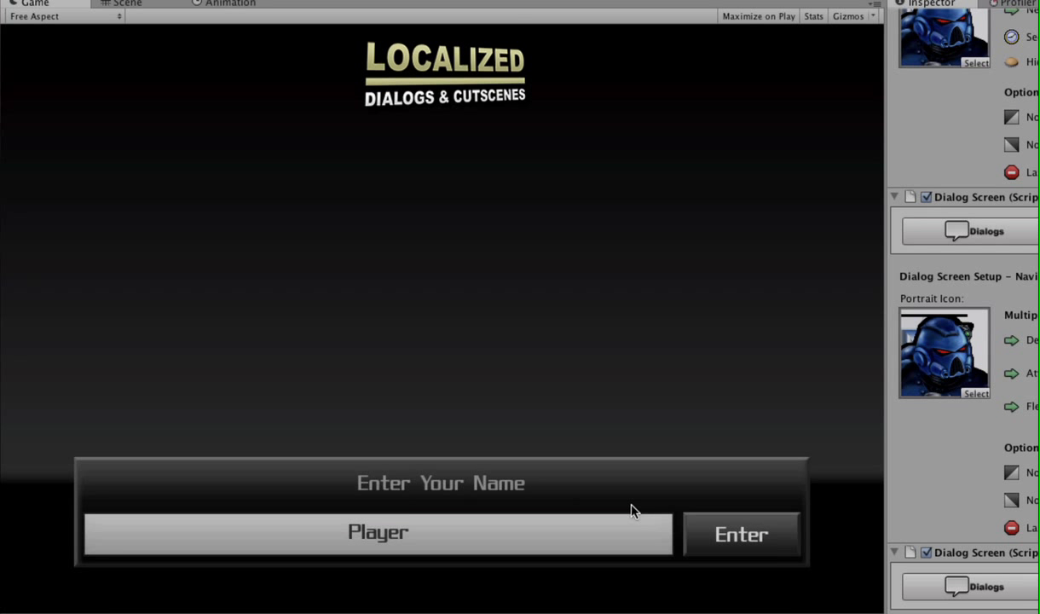
Step: Play-test the dialog from the name entry through Captain Titus's military strategy line, and stop the run
{"action": "left_click", "coordinate": [725, 533]}
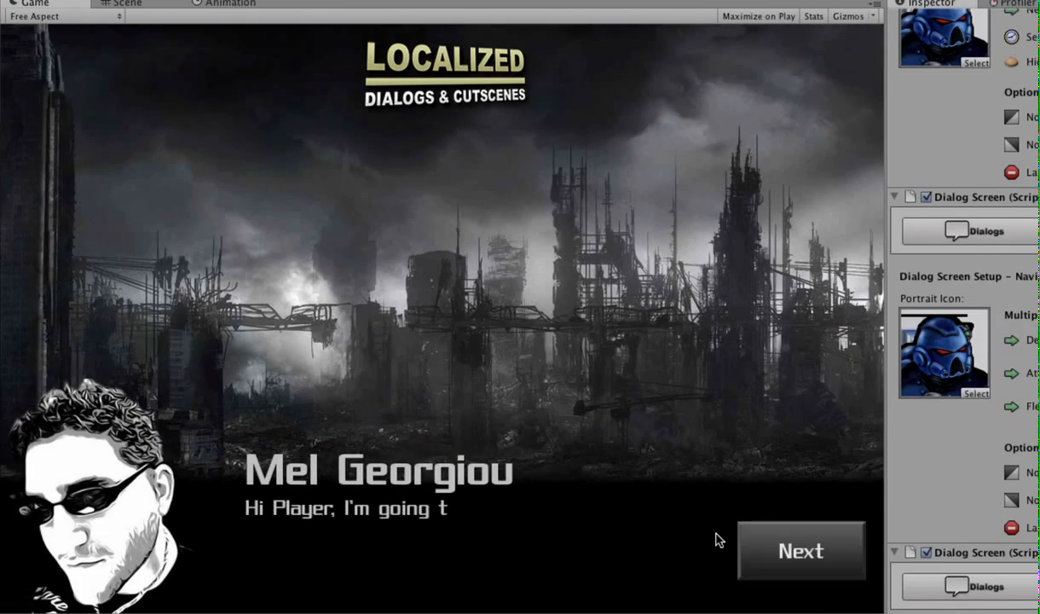
{"action": "left_click", "coordinate": [747, 536]}
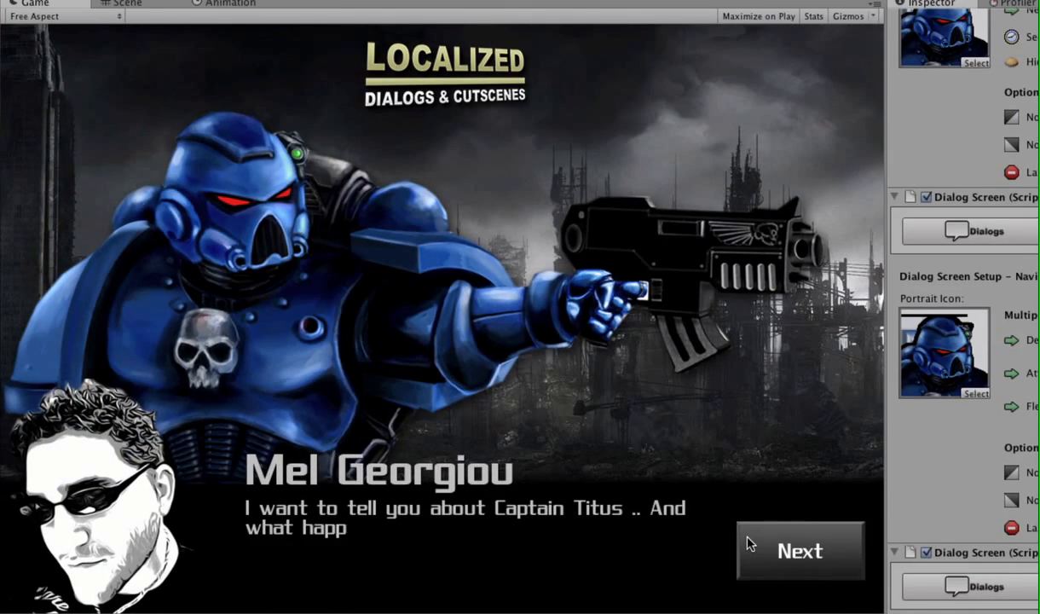
{"action": "left_click", "coordinate": [747, 540]}
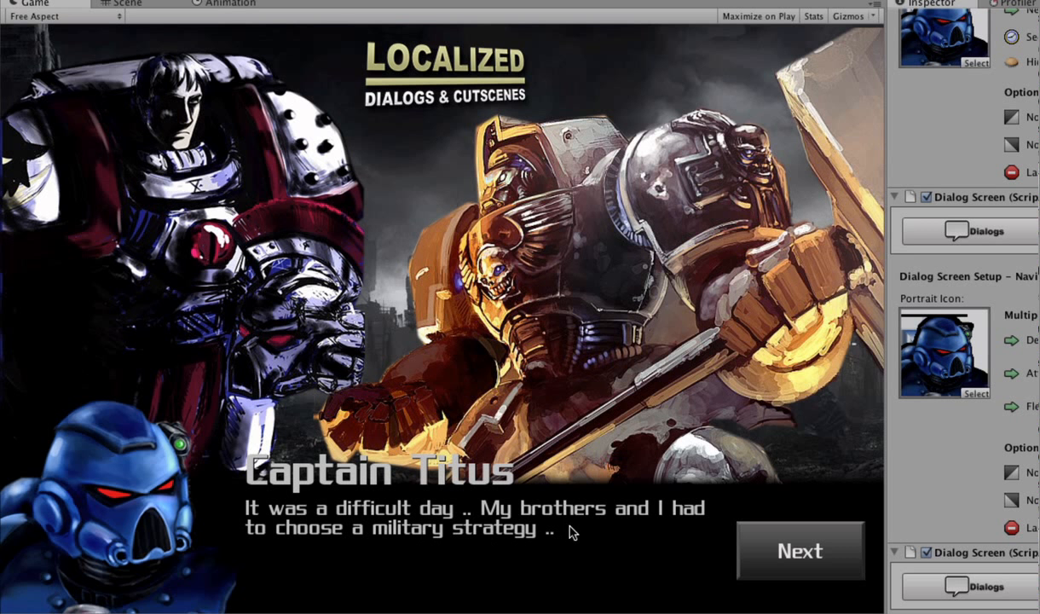
{"action": "left_click", "coordinate": [770, 563]}
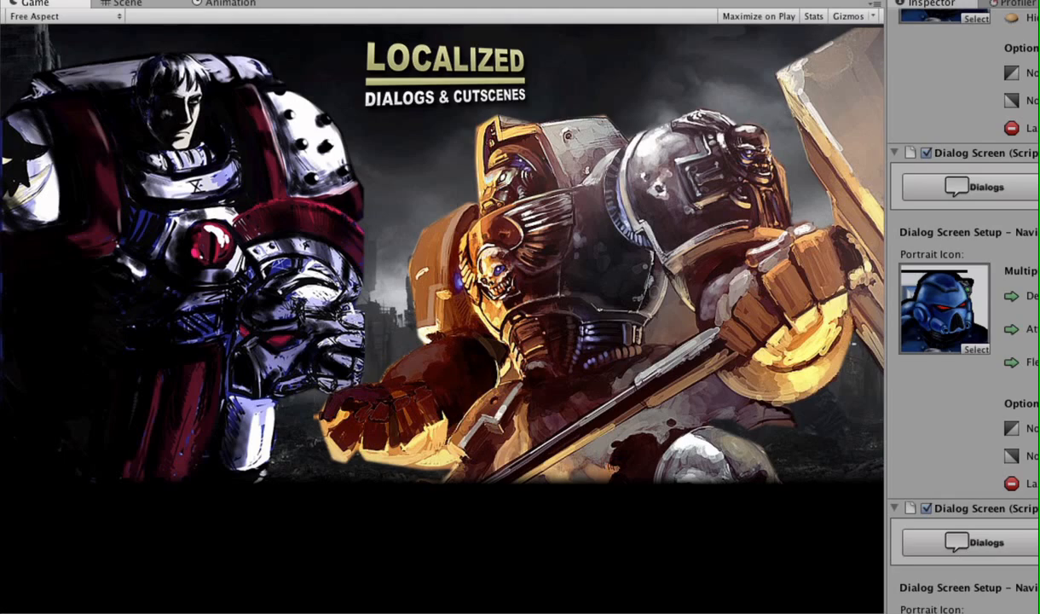
{"action": "key", "text": "super+p"}
Step: Set the Next Screen of dialog screen 4 to 5 in its navigation settings
{"action": "scroll", "coordinate": [1030, 379], "scroll_direction": "up", "scroll_amount": 4}
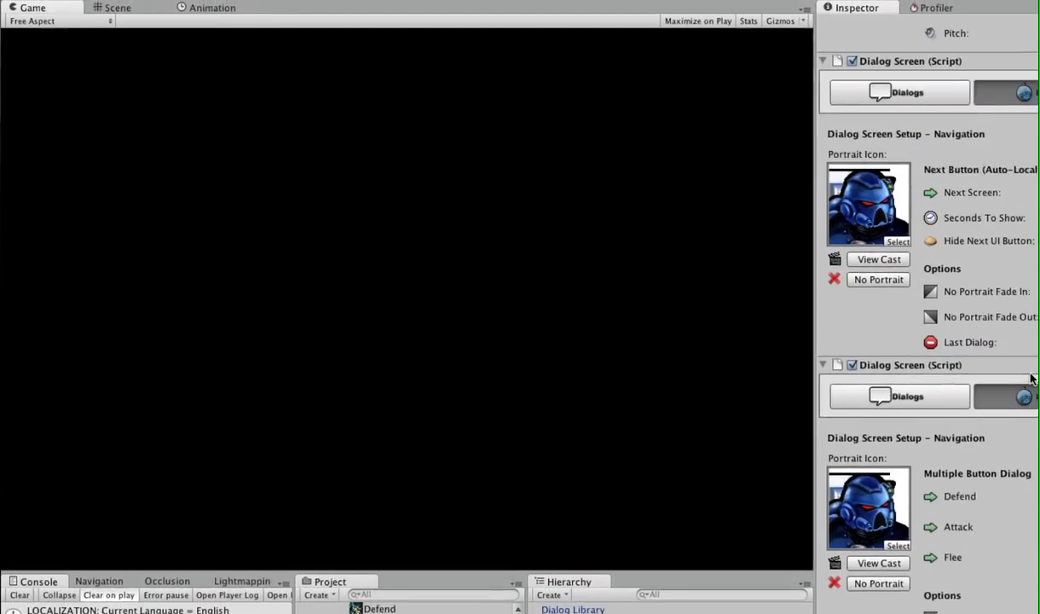
{"action": "scroll", "coordinate": [1030, 378], "scroll_direction": "up", "scroll_amount": 4}
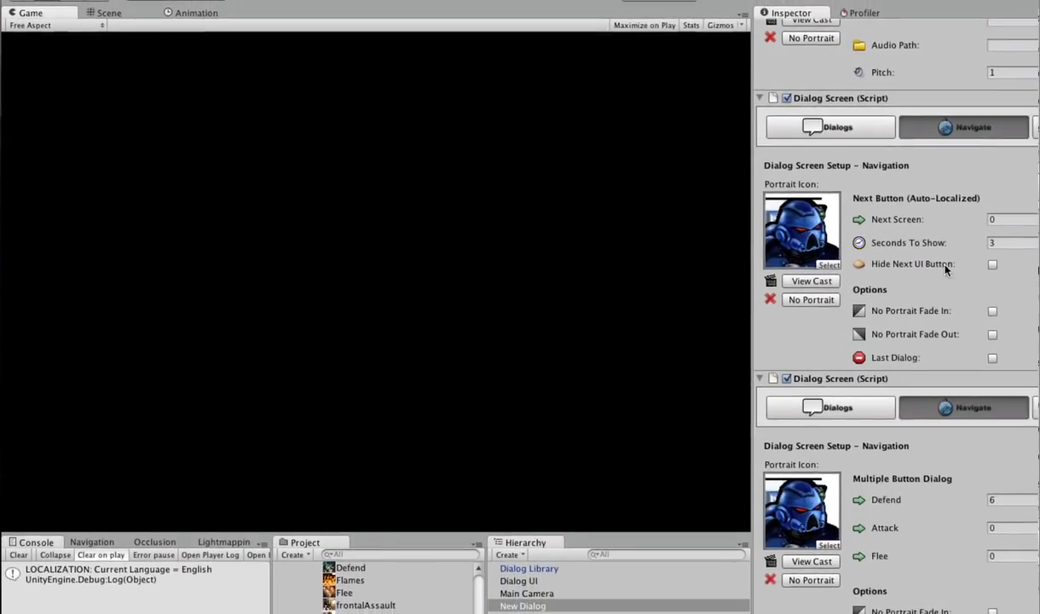
{"action": "scroll", "coordinate": [755, 338], "scroll_direction": "down", "scroll_amount": 1}
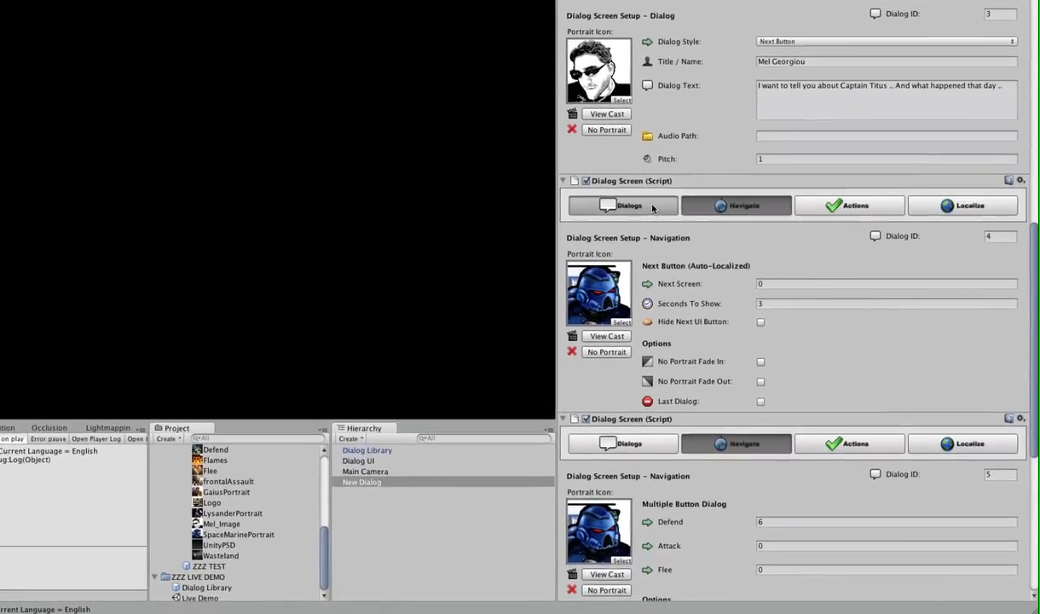
{"action": "left_click", "coordinate": [653, 238]}
{"action": "left_click_drag", "start_coordinate": [793, 291], "coordinate": [763, 253]}
{"action": "left_click", "coordinate": [709, 170]}
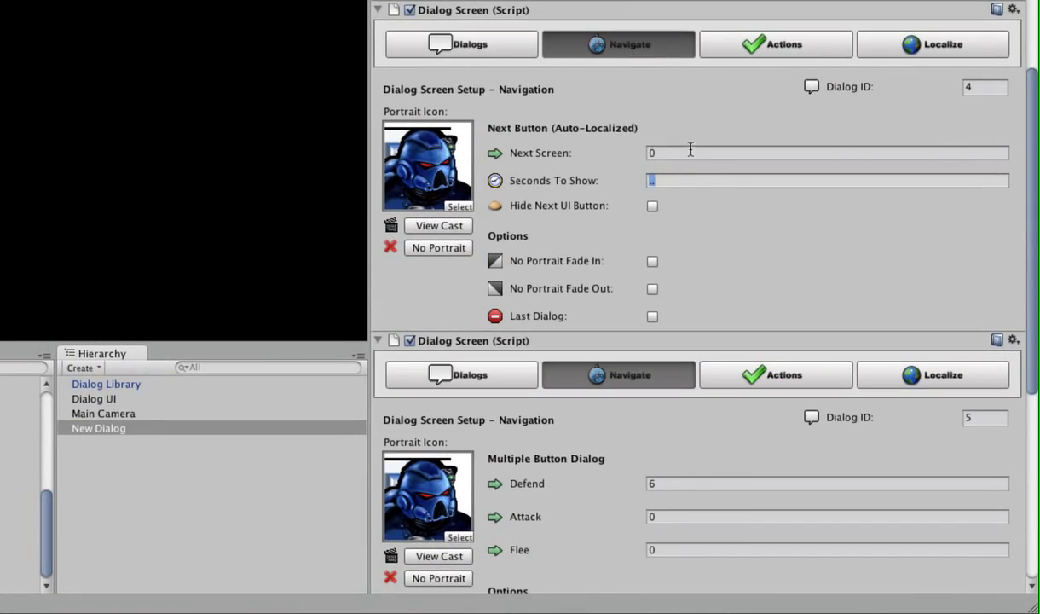
{"action": "left_click", "coordinate": [690, 151]}
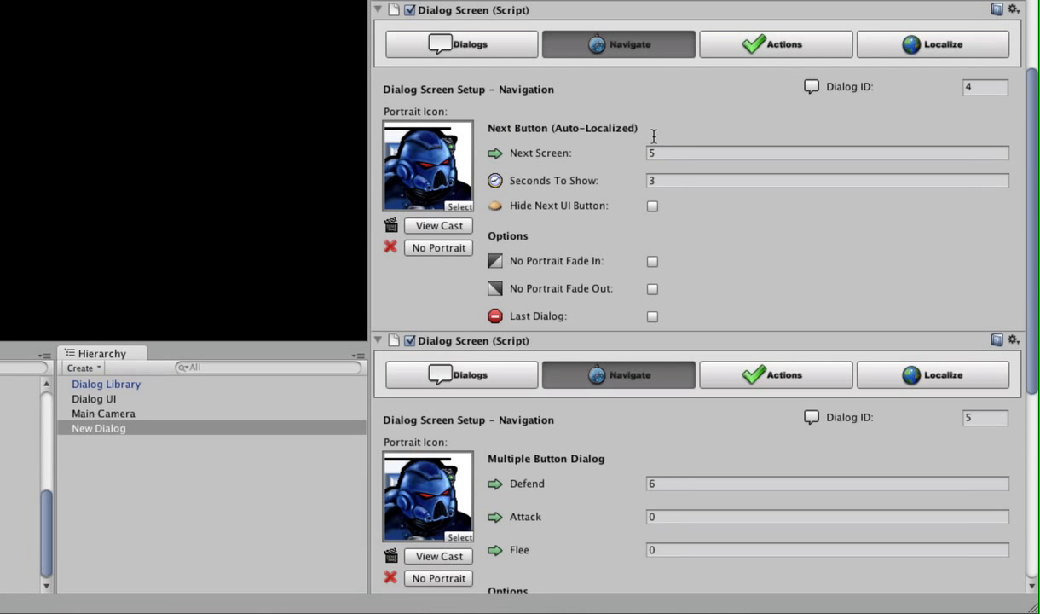
{"action": "scroll", "coordinate": [597, 130], "scroll_direction": "down", "scroll_amount": 1}
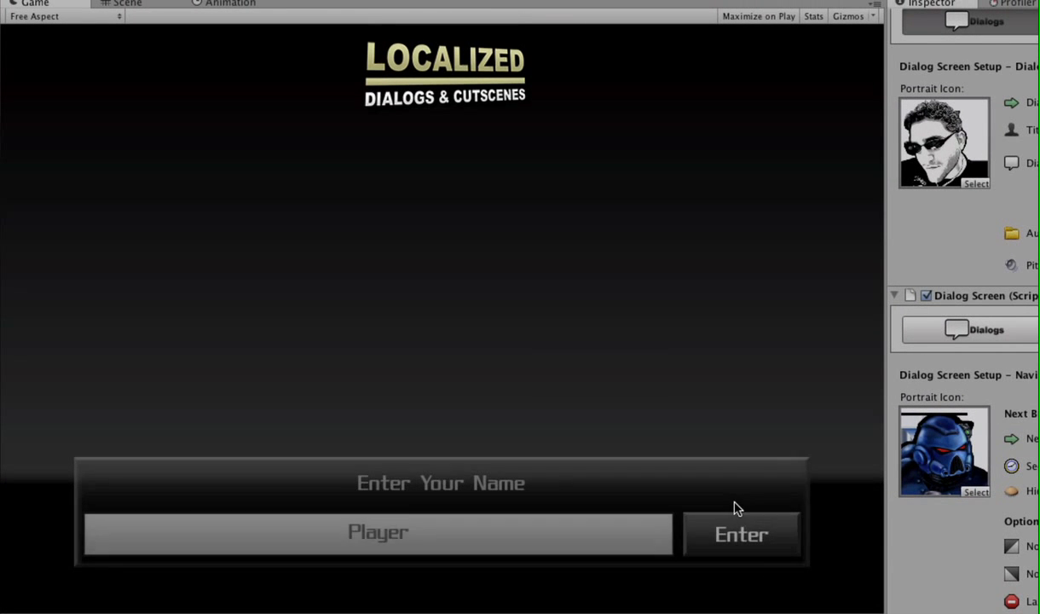
Step: Play-test the dialog from the name entry, choose Defend under Military Strategies, and continue past the ending screen
{"action": "left_click", "coordinate": [741, 535]}
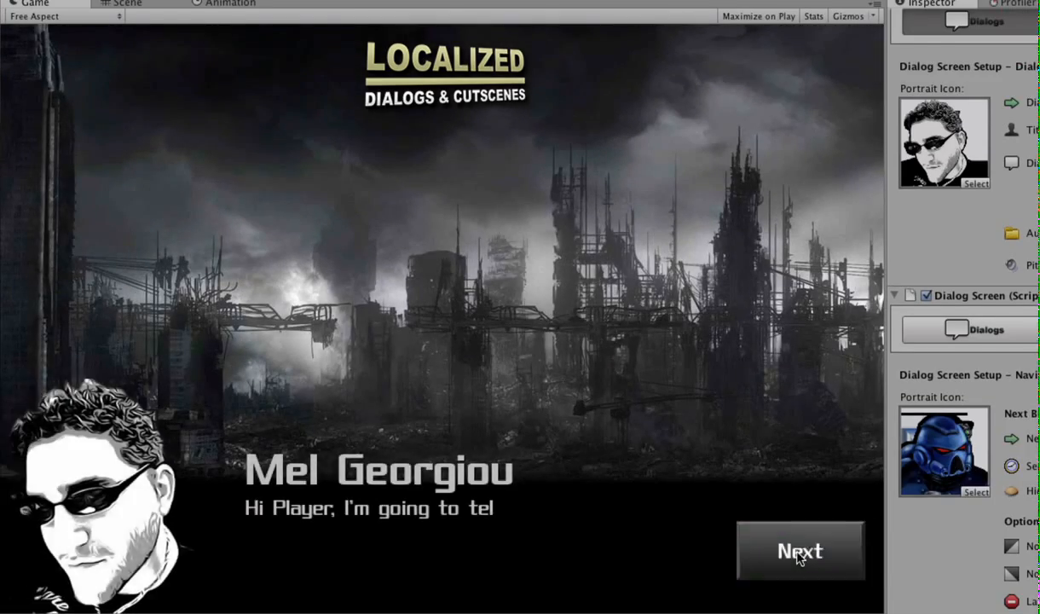
{"action": "left_click", "coordinate": [798, 554]}
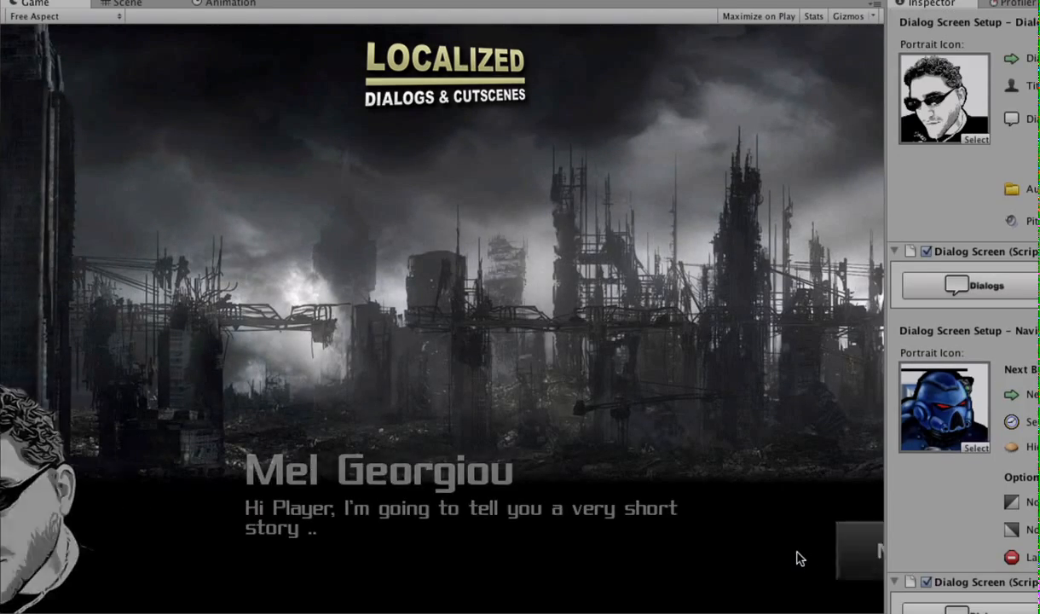
{"action": "left_click", "coordinate": [799, 555]}
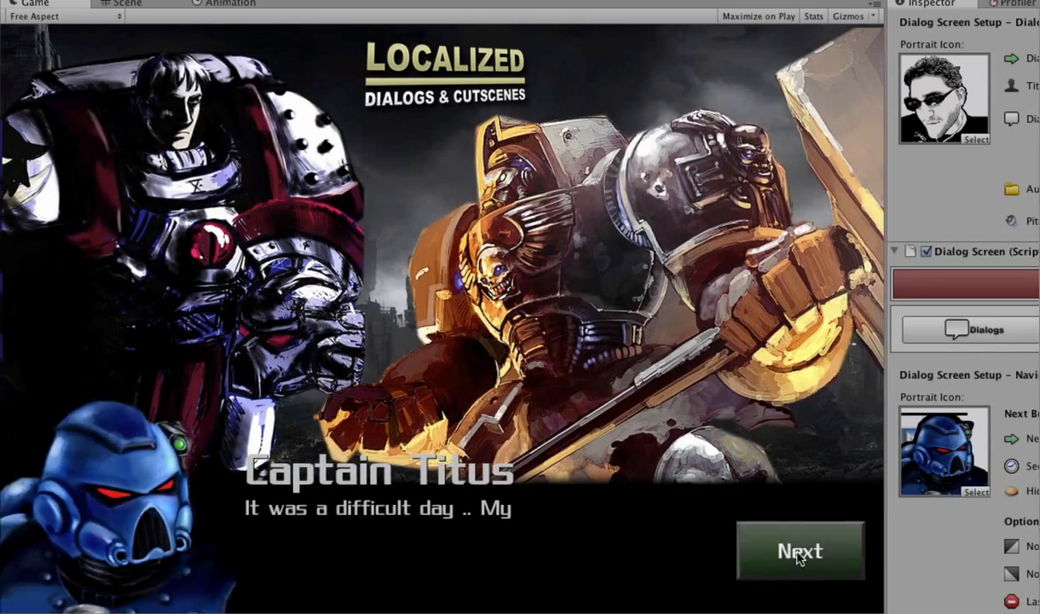
{"action": "left_click", "coordinate": [799, 557]}
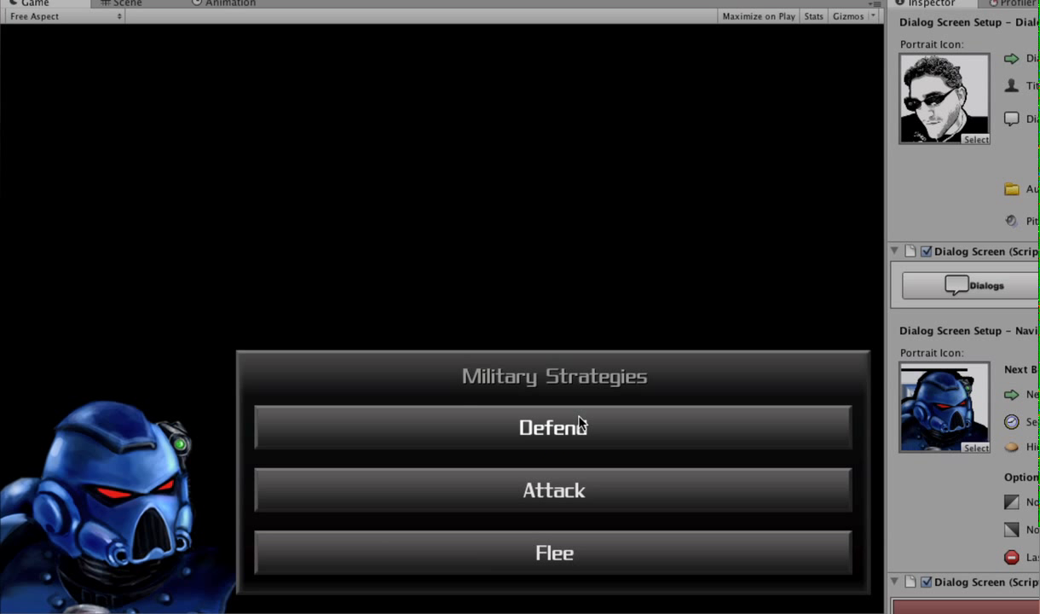
{"action": "left_click", "coordinate": [622, 428]}
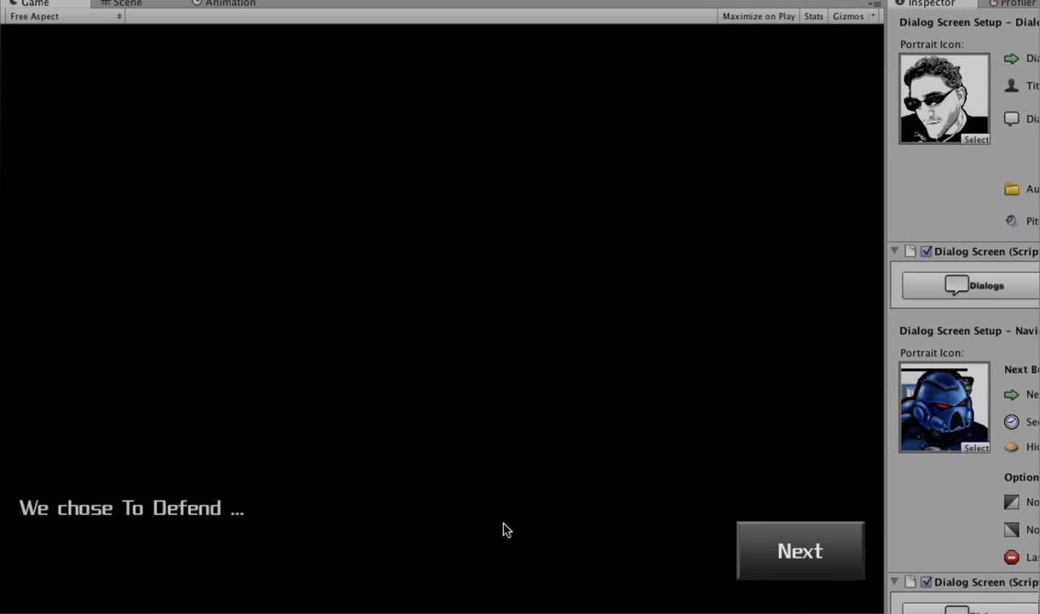
{"action": "left_click", "coordinate": [786, 550]}
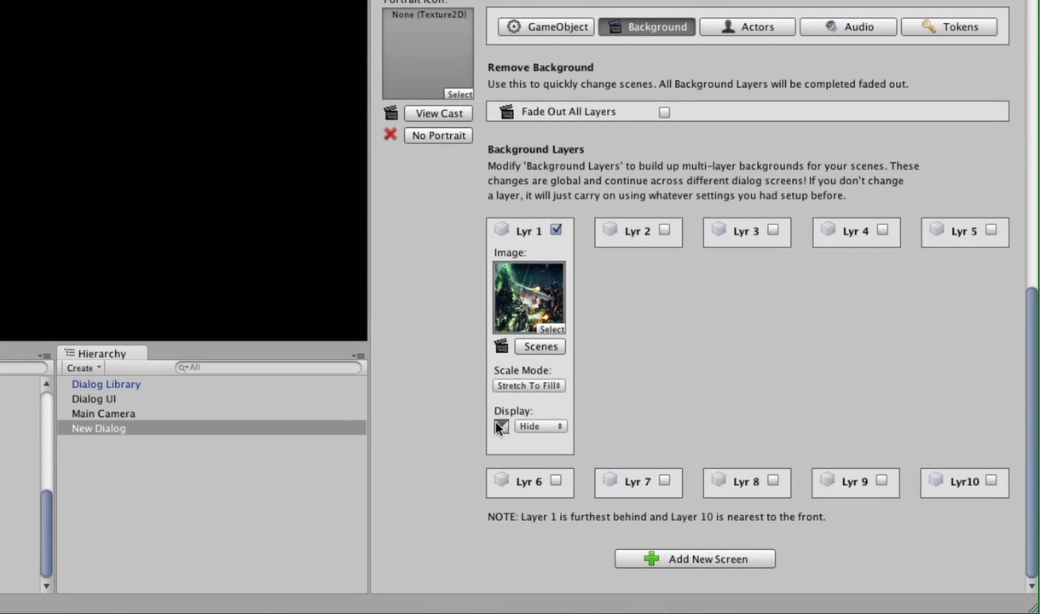
Step: Set the Display of background layer 1 on dialog screen 6 to Fade In, and stop the running preview
{"action": "left_click", "coordinate": [542, 427]}
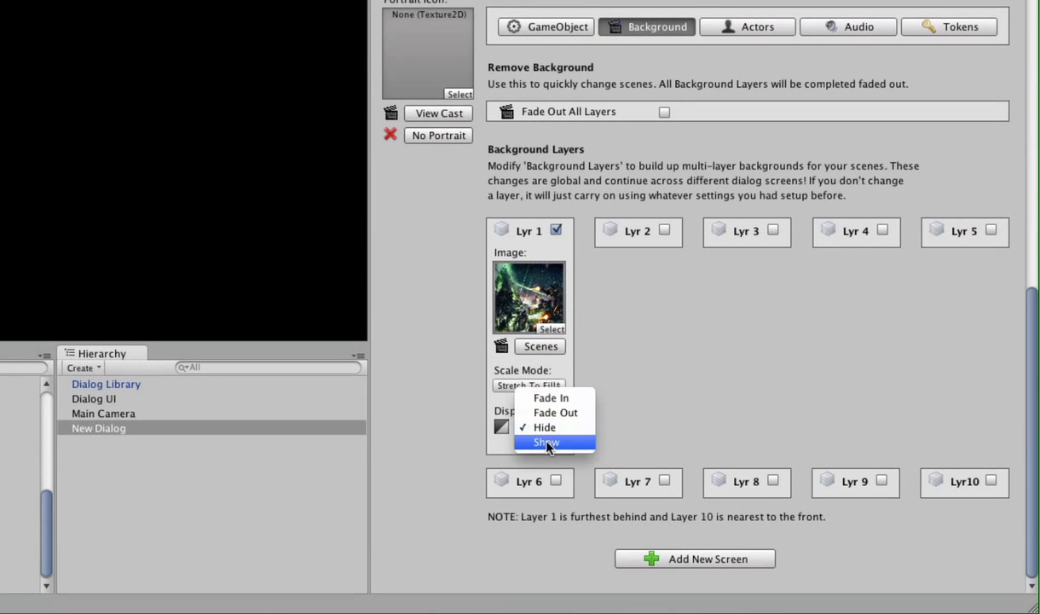
{"action": "left_click", "coordinate": [574, 397]}
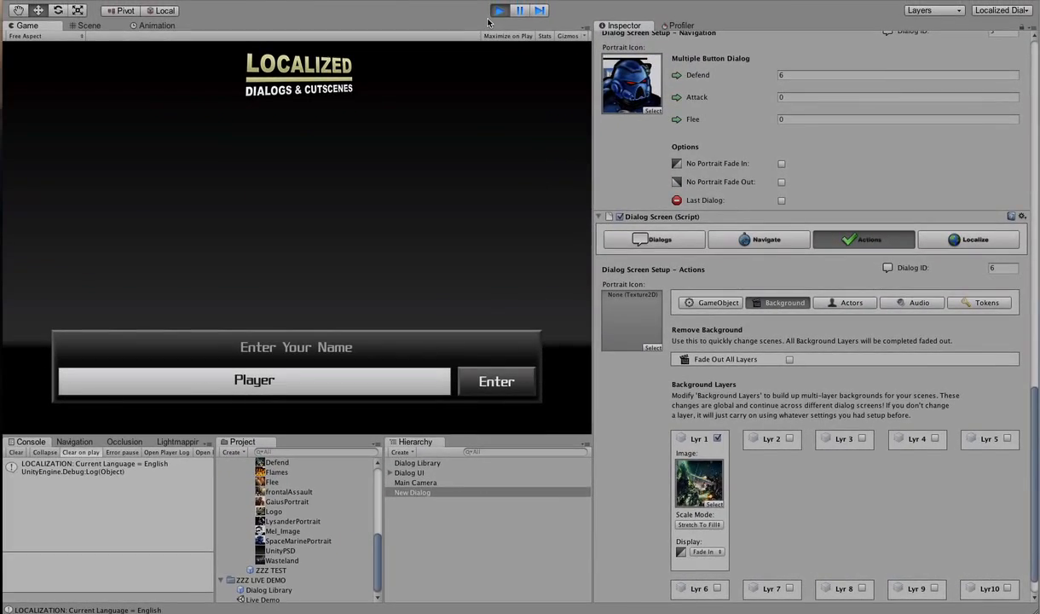
{"action": "left_click", "coordinate": [495, 12]}
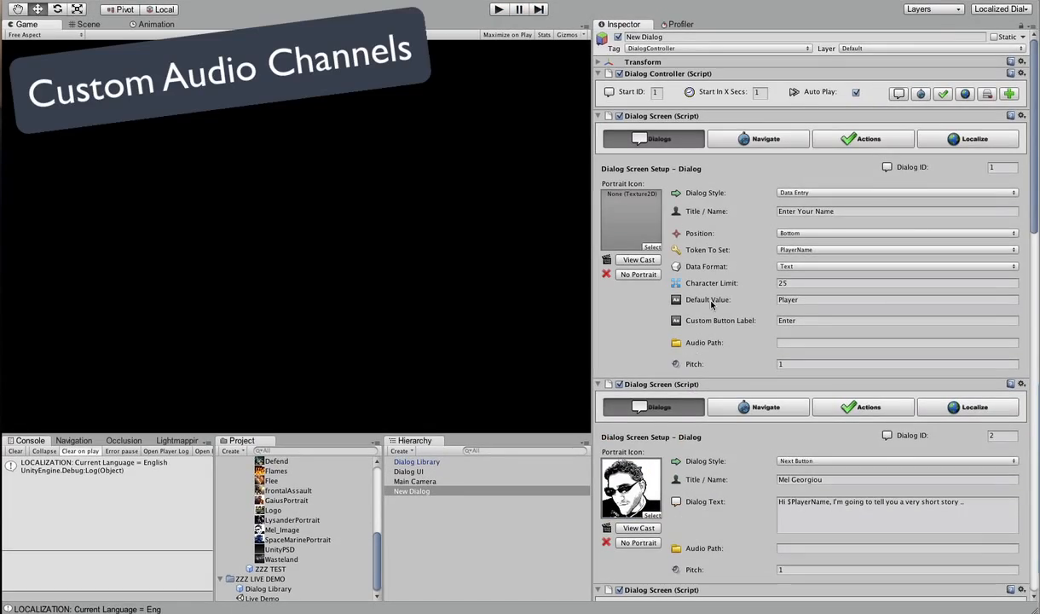
Step: Set dialog screen 1's music channel action to Fade In And Play with the audio clip 06 The Machines
{"action": "scroll", "coordinate": [755, 326], "scroll_direction": "down", "scroll_amount": 1}
{"action": "scroll", "coordinate": [755, 327], "scroll_direction": "up", "scroll_amount": 2}
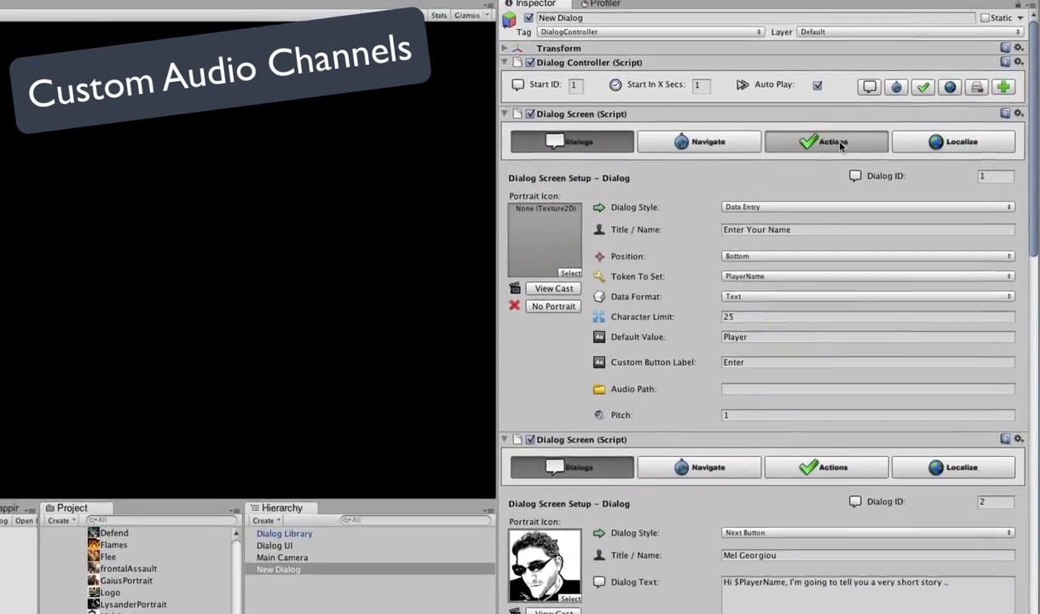
{"action": "left_click", "coordinate": [838, 143]}
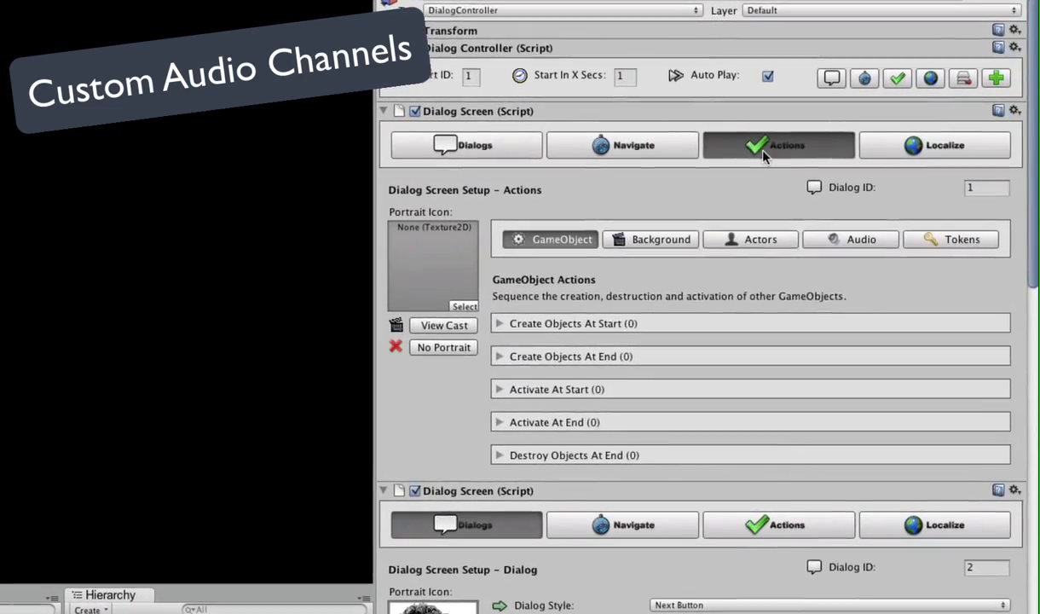
{"action": "left_click", "coordinate": [853, 239]}
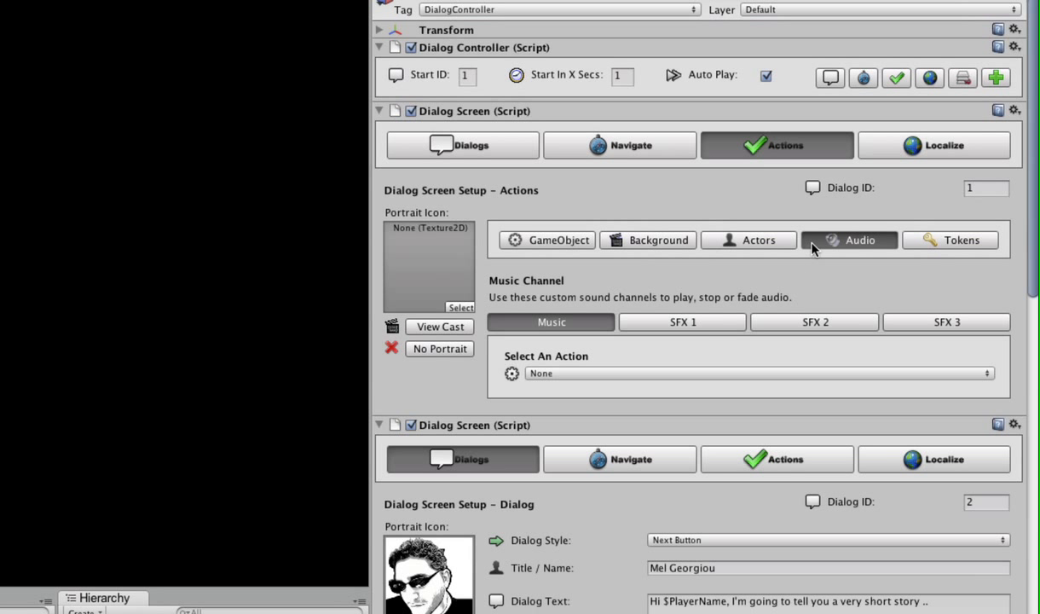
{"action": "left_click", "coordinate": [537, 378]}
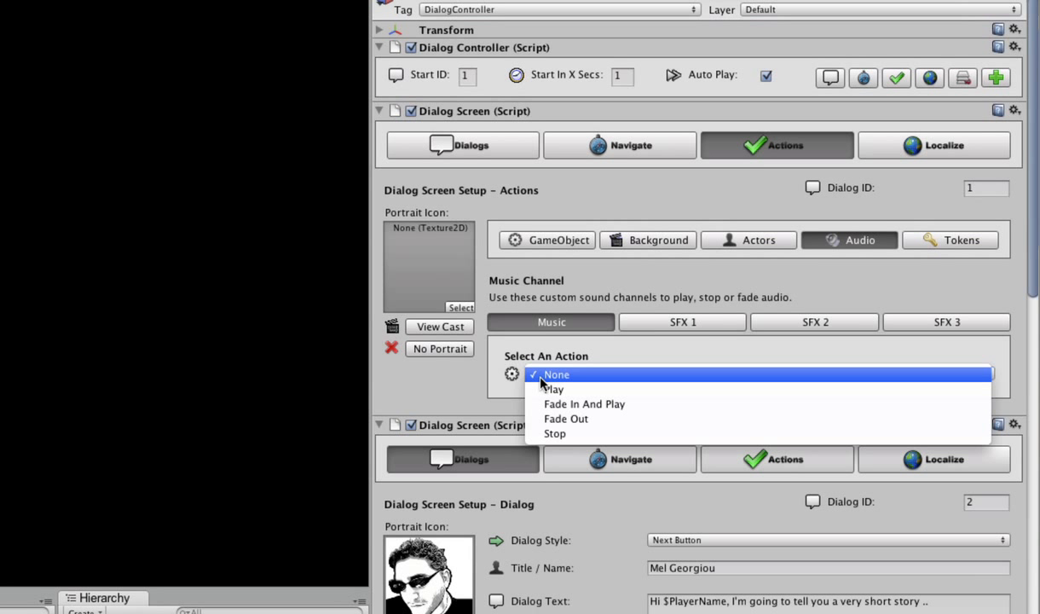
{"action": "left_click", "coordinate": [670, 408]}
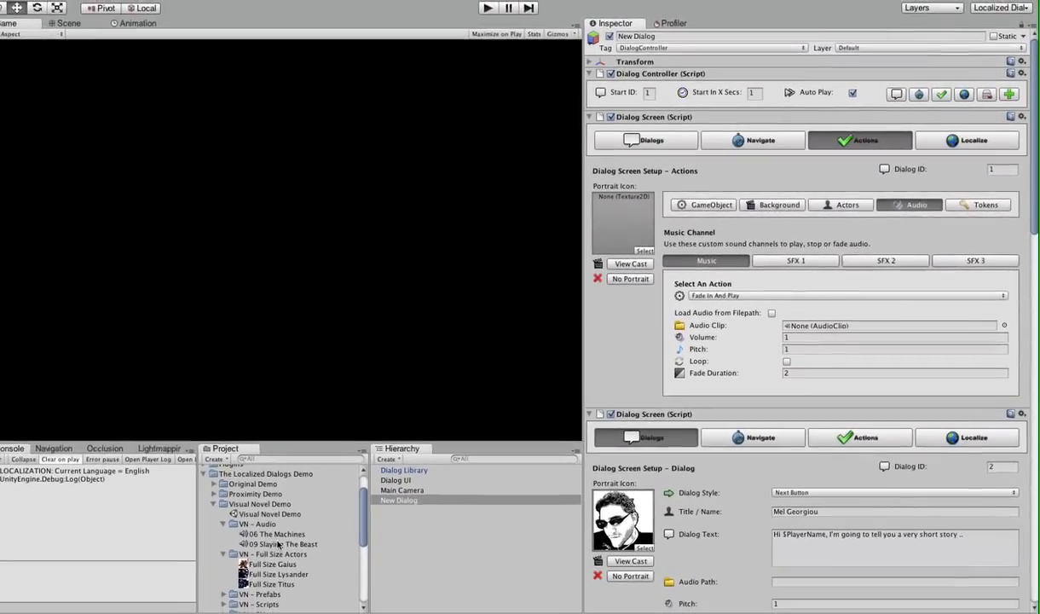
{"action": "left_click_drag", "start_coordinate": [292, 526], "coordinate": [880, 323]}
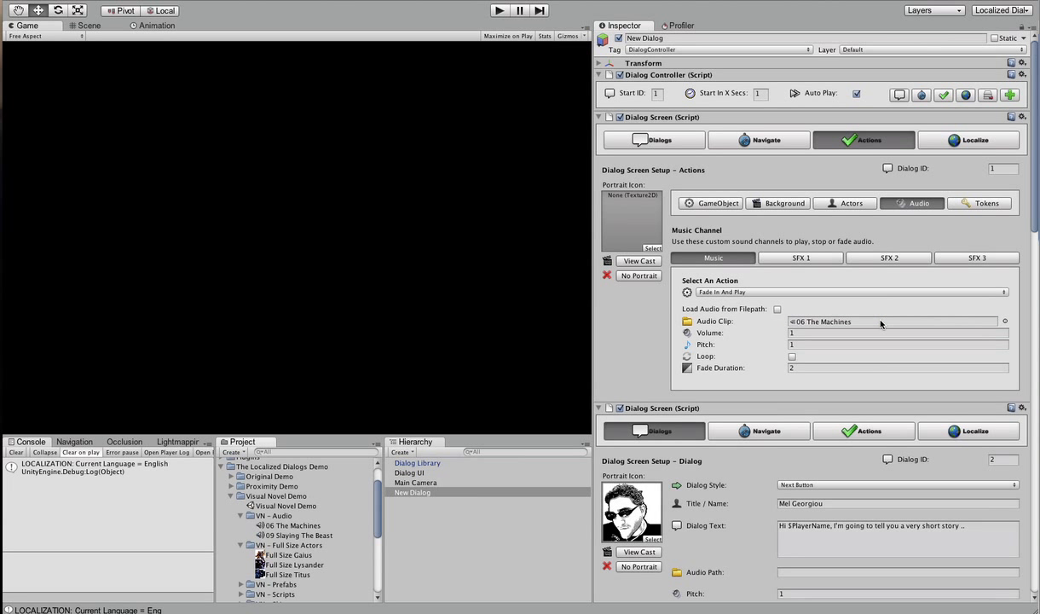
Step: Reassign 06 The Machines to dialog screen 1's music channel with filepath loading off, and enable Loop
{"action": "left_click", "coordinate": [778, 310]}
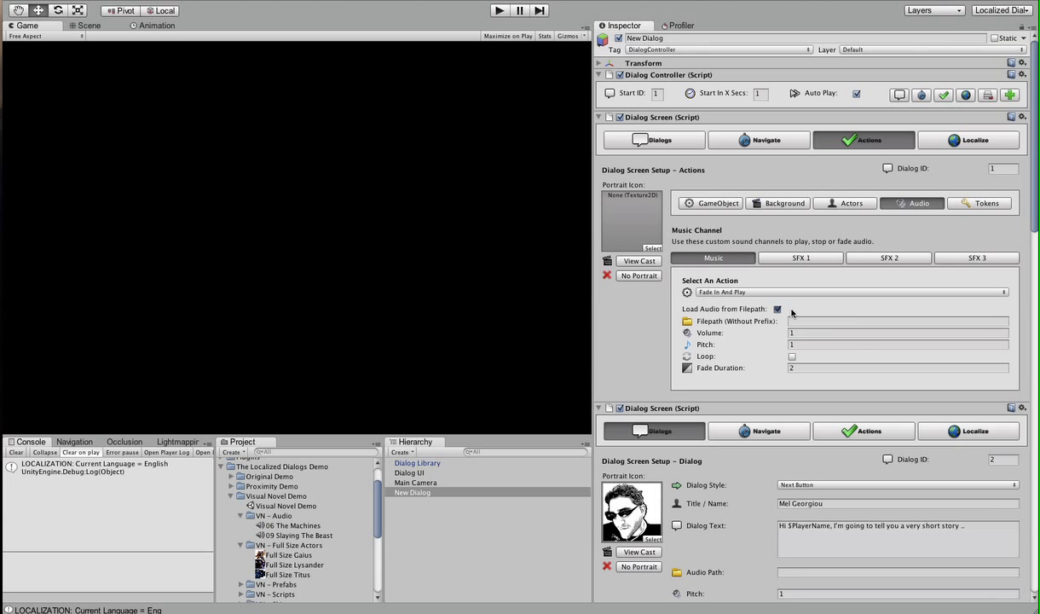
{"action": "left_click", "coordinate": [777, 310]}
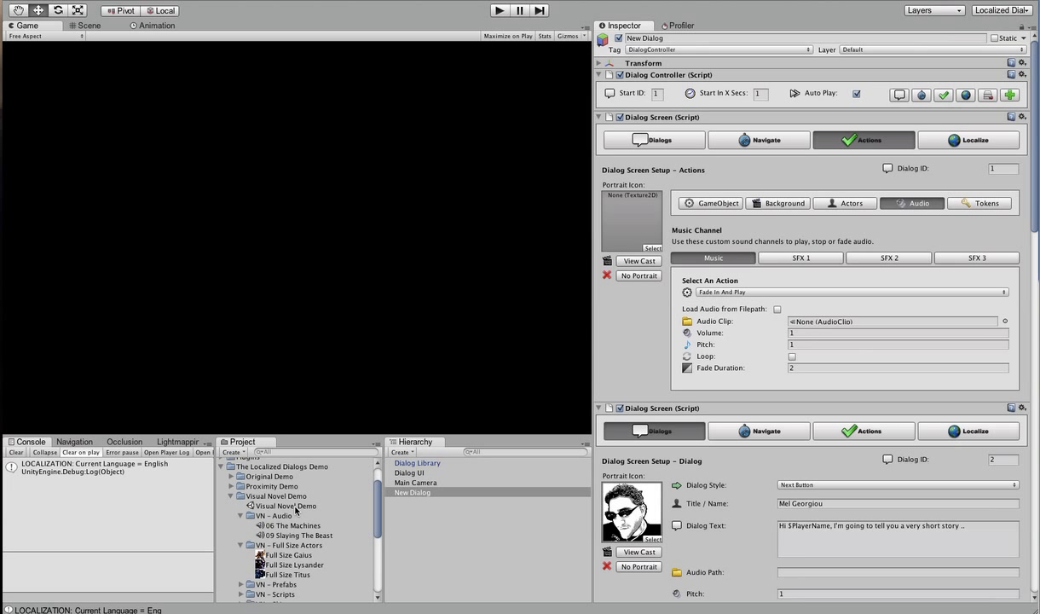
{"action": "left_click_drag", "start_coordinate": [293, 525], "coordinate": [805, 324]}
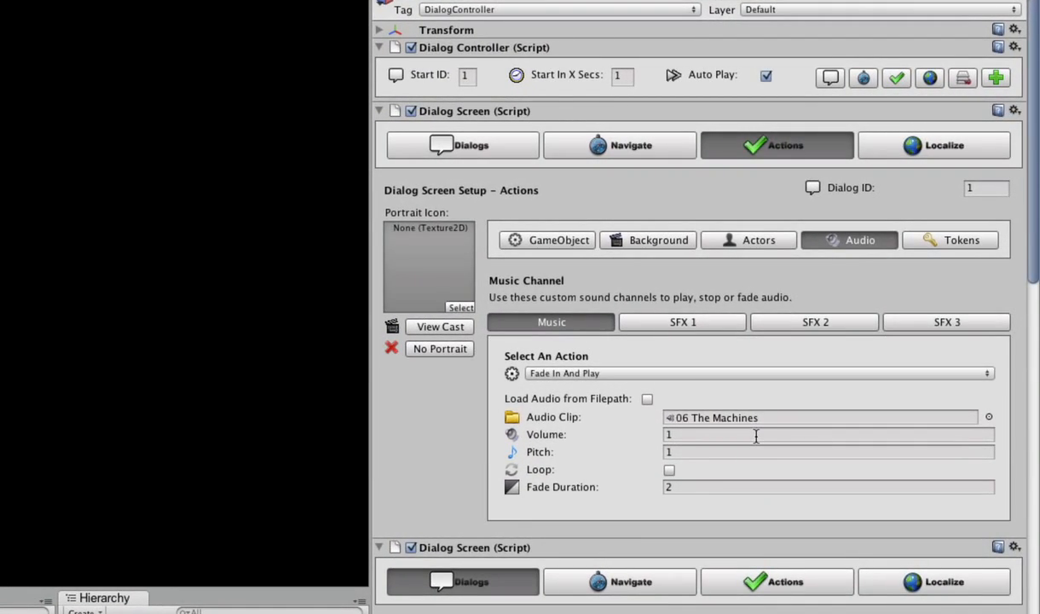
{"action": "left_click", "coordinate": [669, 474]}
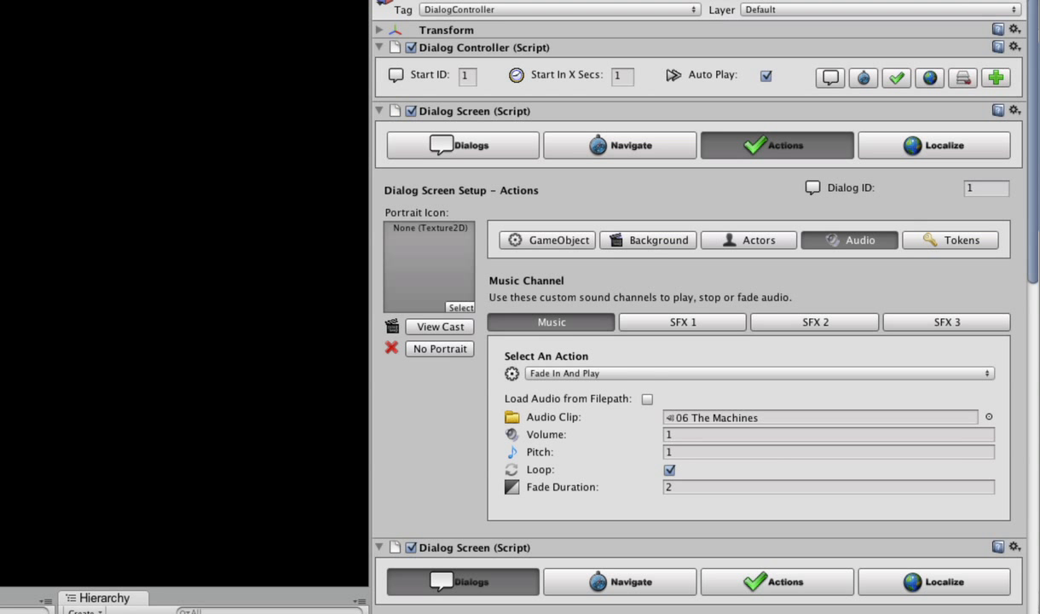
Step: Set the music channel action of dialog screen 5, the Military Strategies choice, to Fade Out
{"action": "scroll", "coordinate": [588, 426], "scroll_direction": "down", "scroll_amount": 6}
{"action": "scroll", "coordinate": [536, 201], "scroll_direction": "up", "scroll_amount": 3}
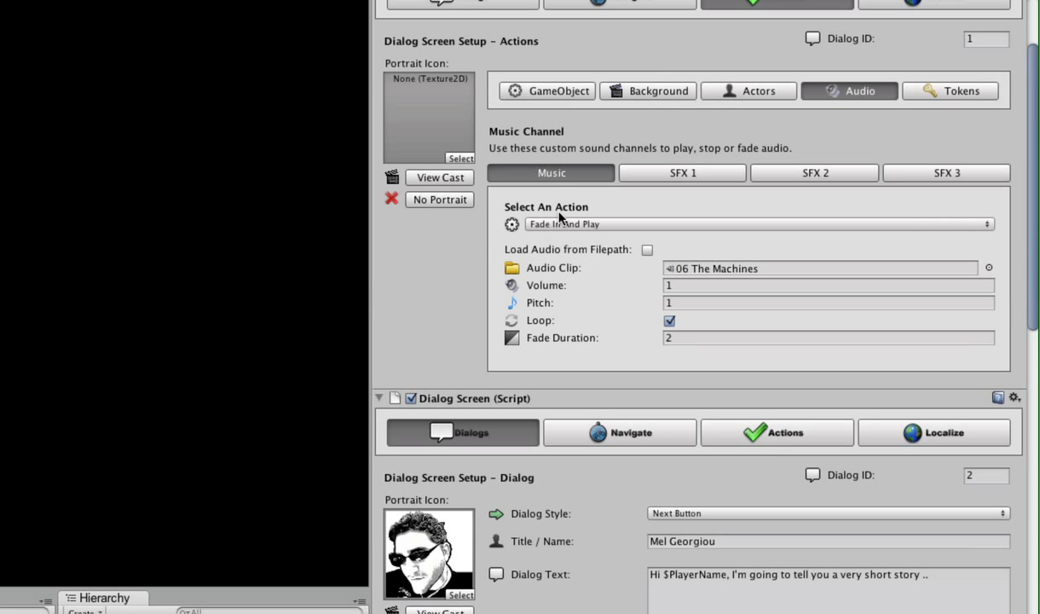
{"action": "scroll", "coordinate": [550, 221], "scroll_direction": "up", "scroll_amount": 1}
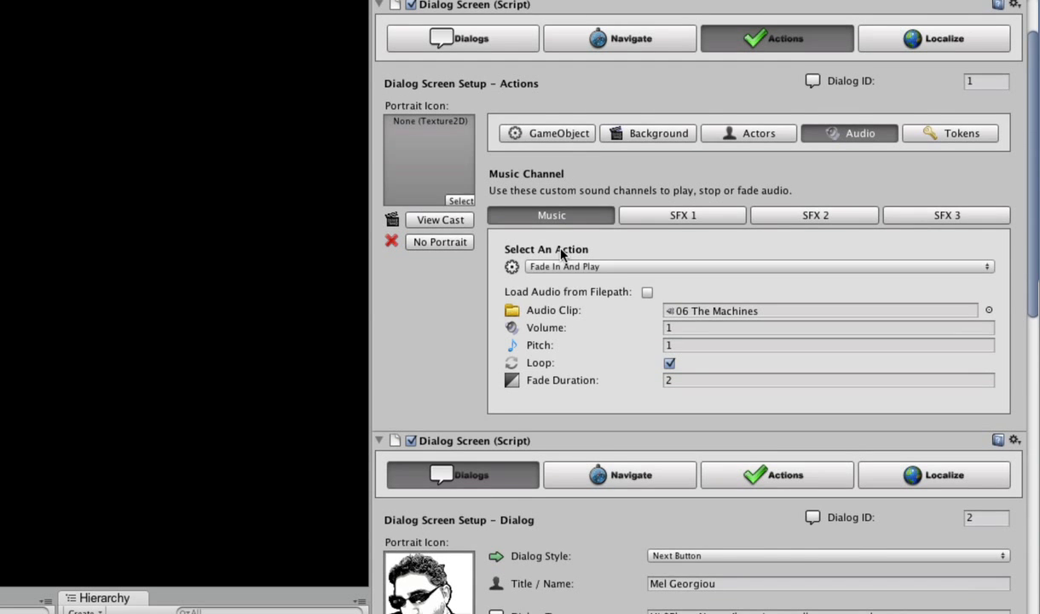
{"action": "scroll", "coordinate": [563, 253], "scroll_direction": "down", "scroll_amount": 15}
{"action": "scroll", "coordinate": [561, 254], "scroll_direction": "down", "scroll_amount": 10}
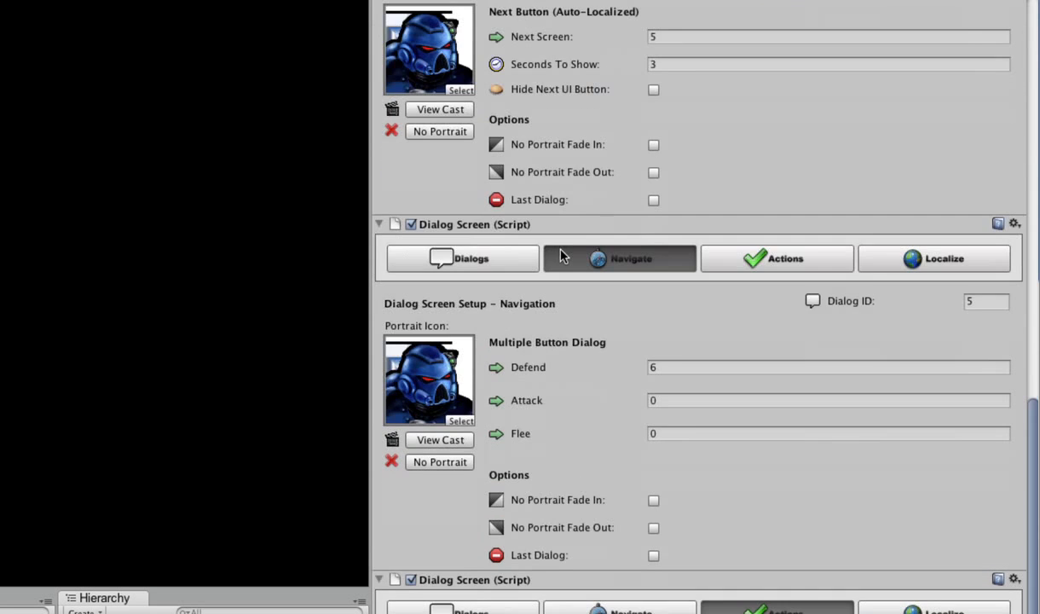
{"action": "scroll", "coordinate": [487, 290], "scroll_direction": "up", "scroll_amount": 5}
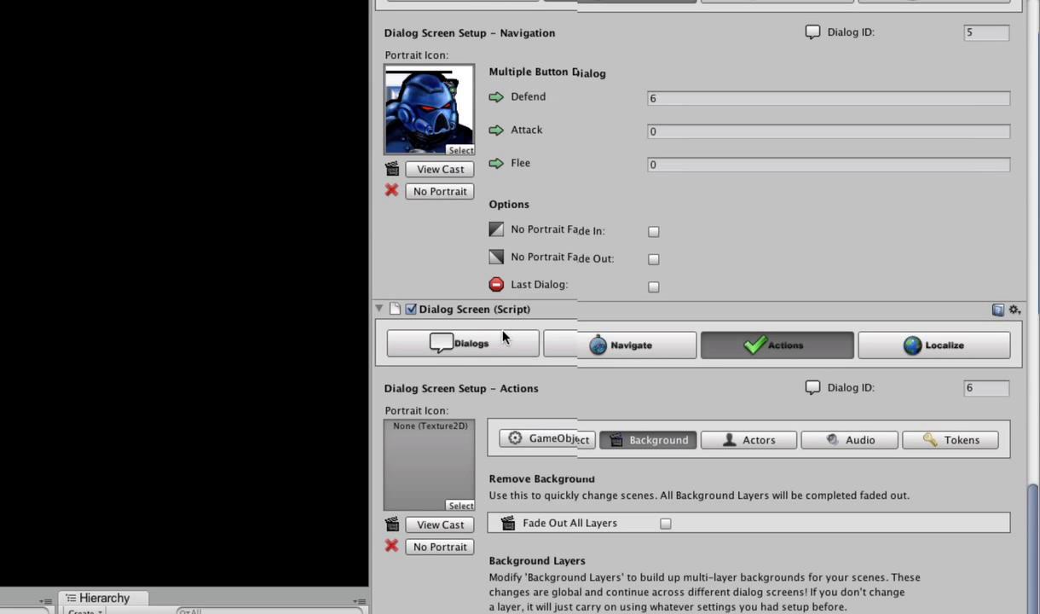
{"action": "left_click", "coordinate": [477, 47]}
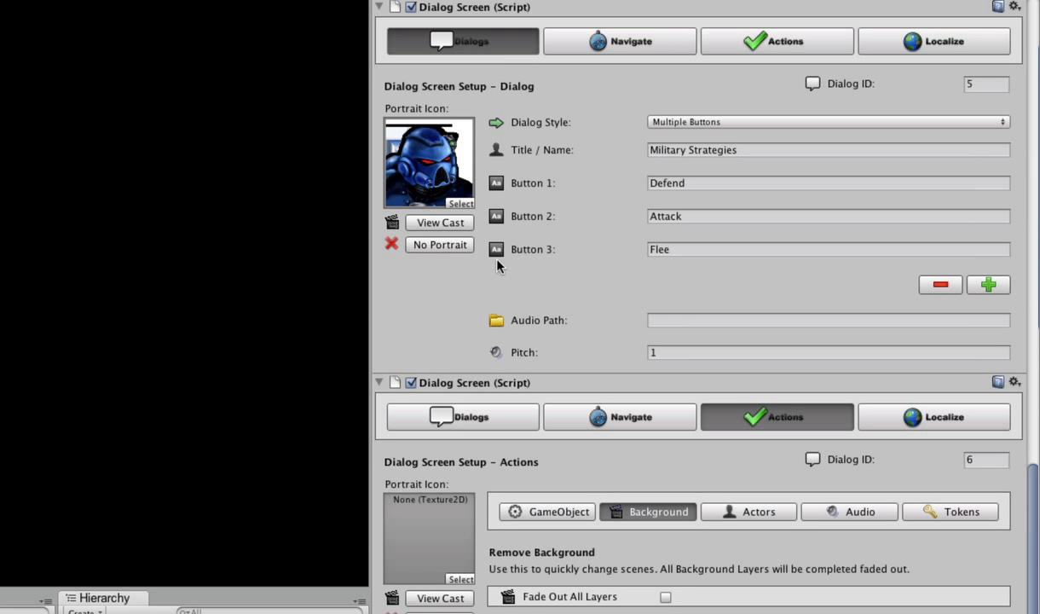
{"action": "scroll", "coordinate": [497, 267], "scroll_direction": "up", "scroll_amount": 3}
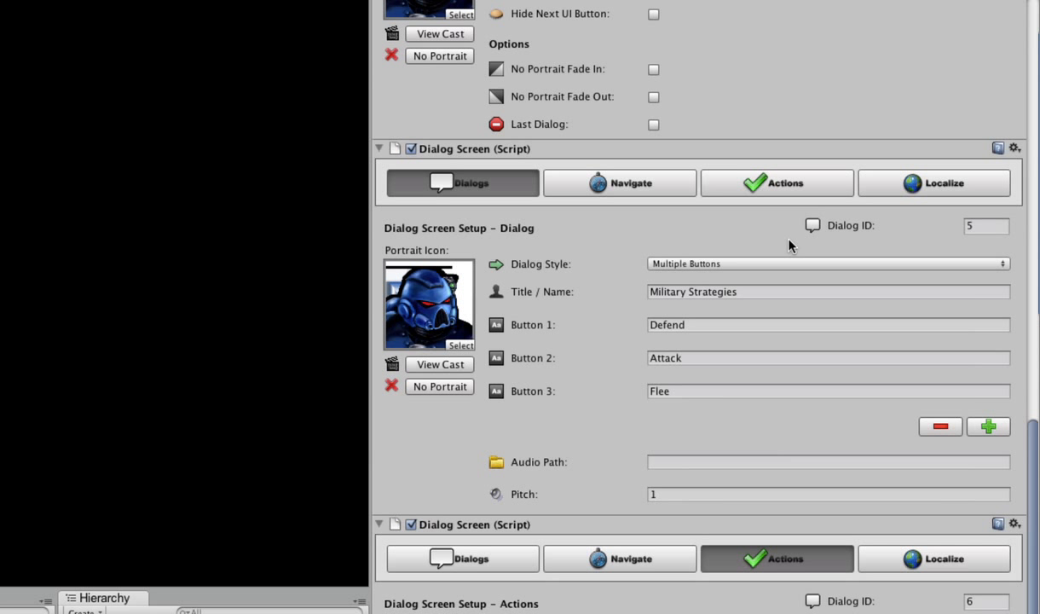
{"action": "left_click", "coordinate": [813, 191]}
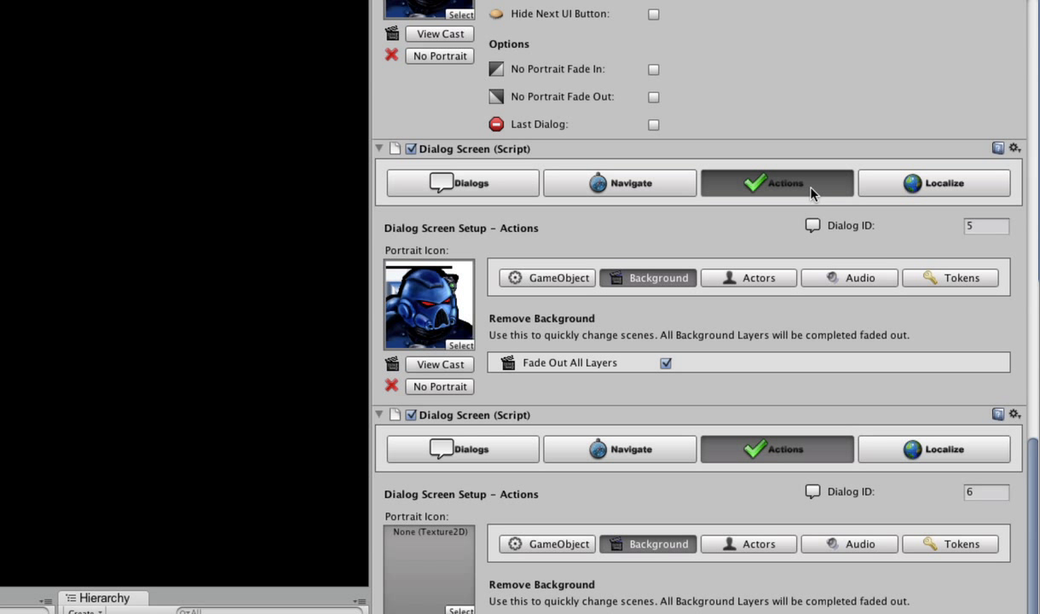
{"action": "left_click", "coordinate": [850, 277]}
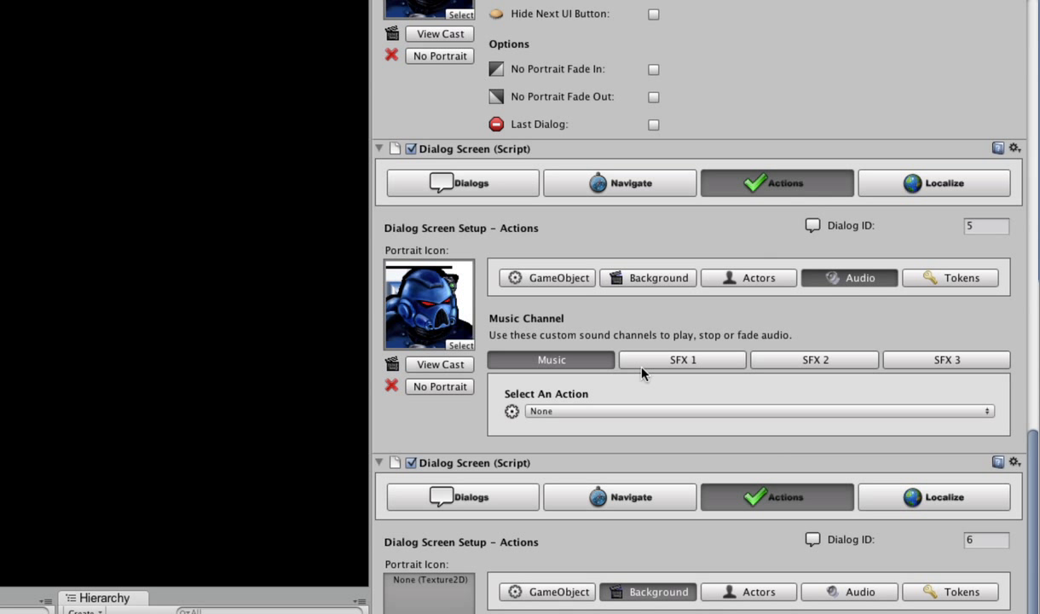
{"action": "left_click", "coordinate": [546, 412]}
{"action": "left_click", "coordinate": [659, 456]}
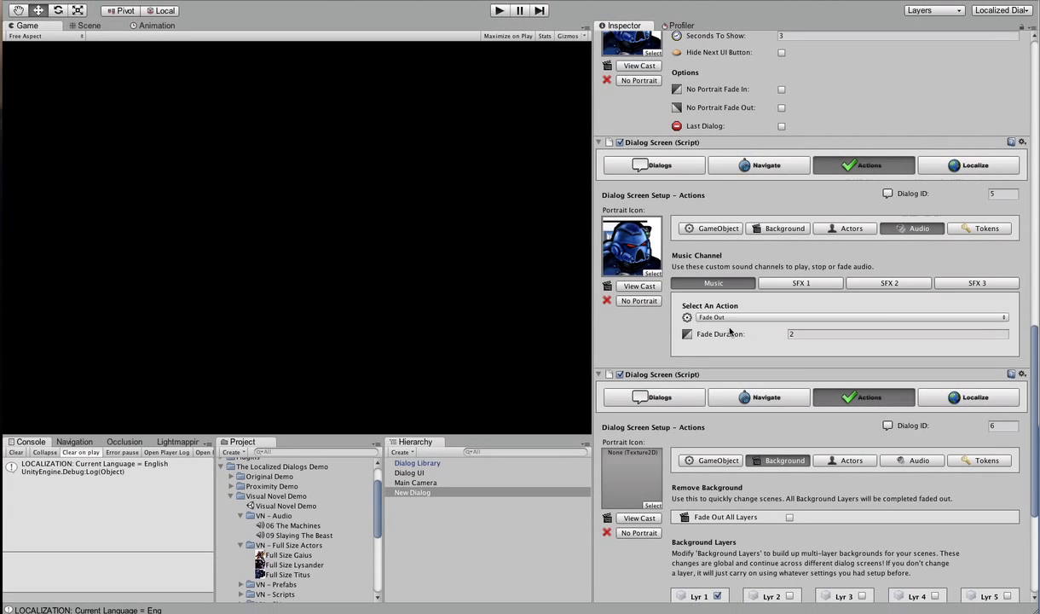
Step: Play-test the dialog from the name entry, choose Defend under Military Strategies, and stop the run at the ending screen
{"action": "scroll", "coordinate": [729, 331], "scroll_direction": "up", "scroll_amount": 5}
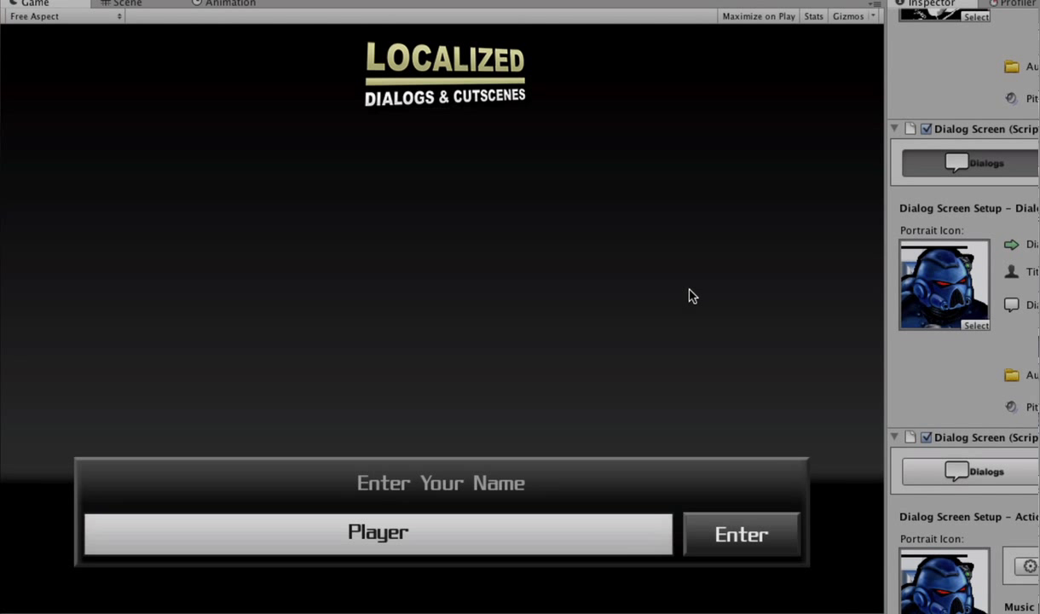
{"action": "left_click", "coordinate": [738, 533]}
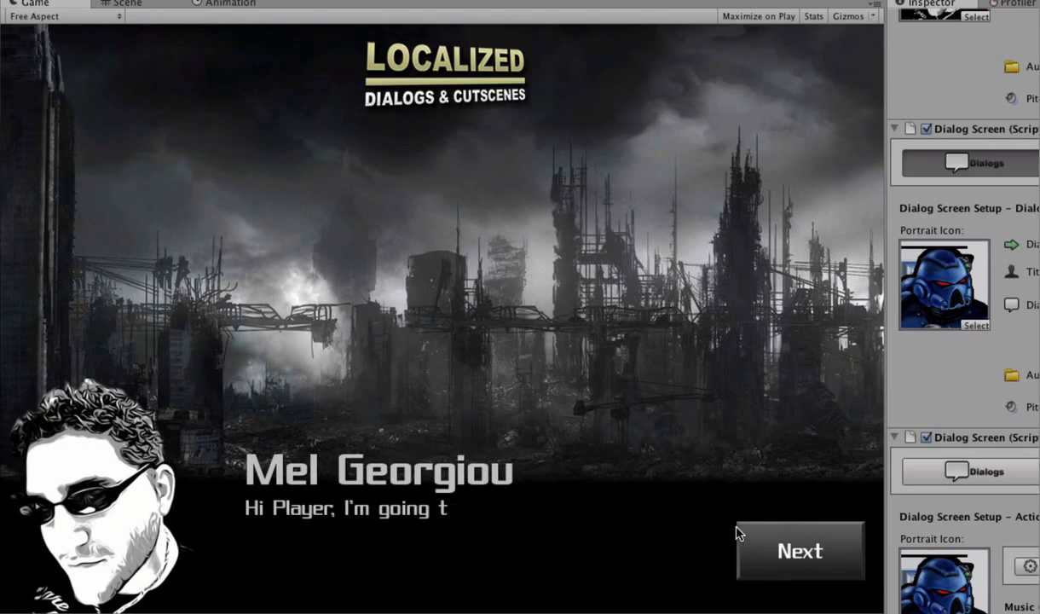
{"action": "left_click", "coordinate": [791, 546]}
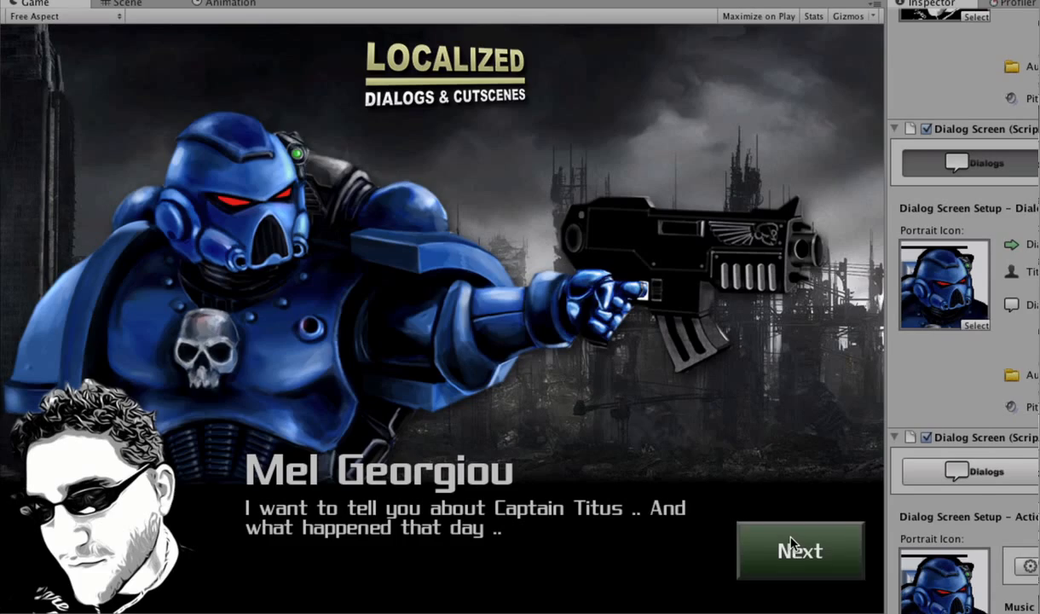
{"action": "left_click", "coordinate": [793, 545]}
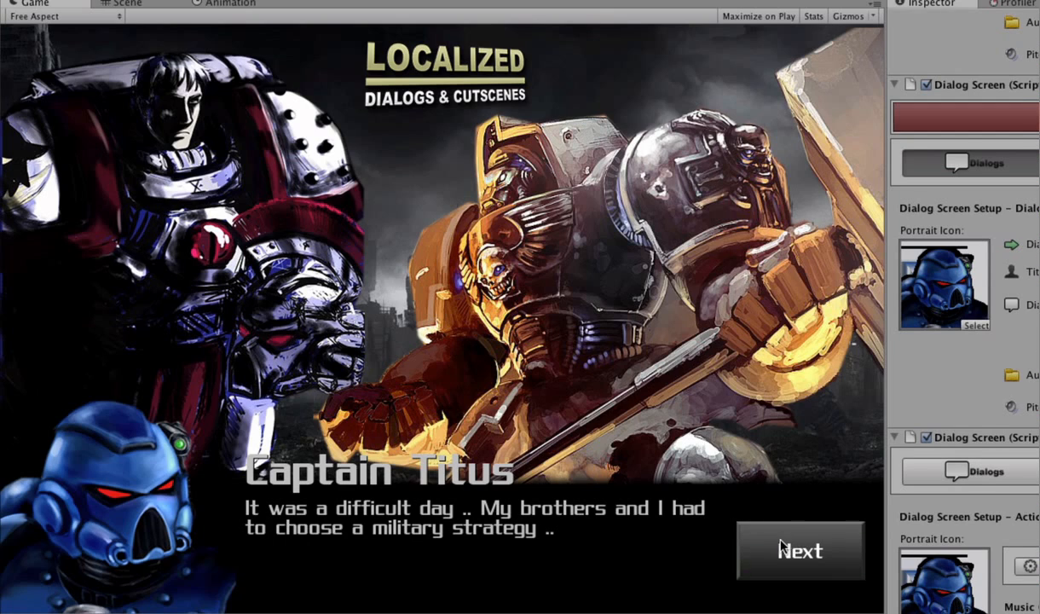
{"action": "left_click", "coordinate": [782, 550]}
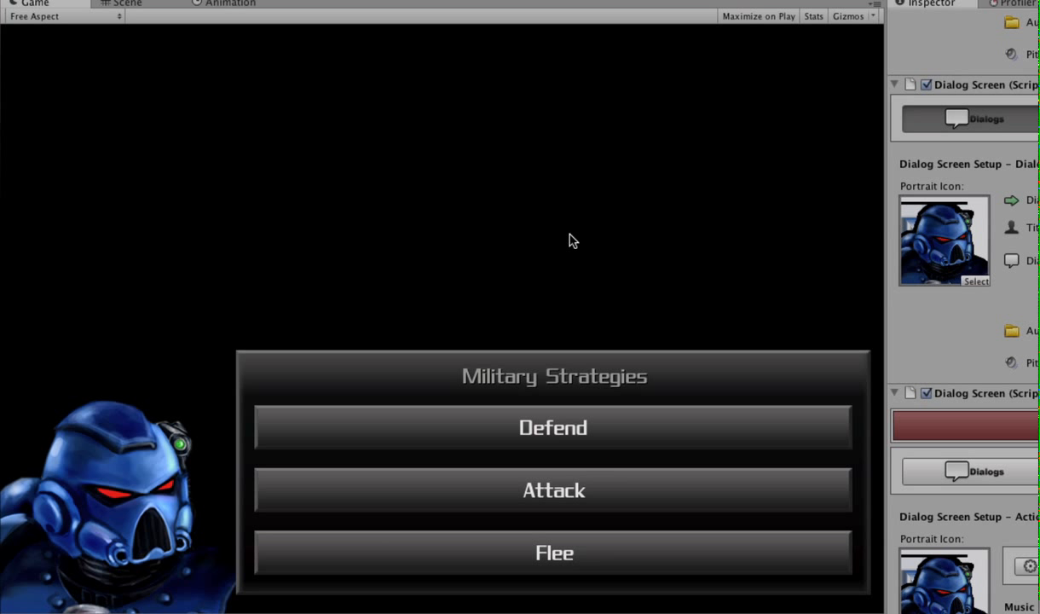
{"action": "left_click", "coordinate": [594, 445]}
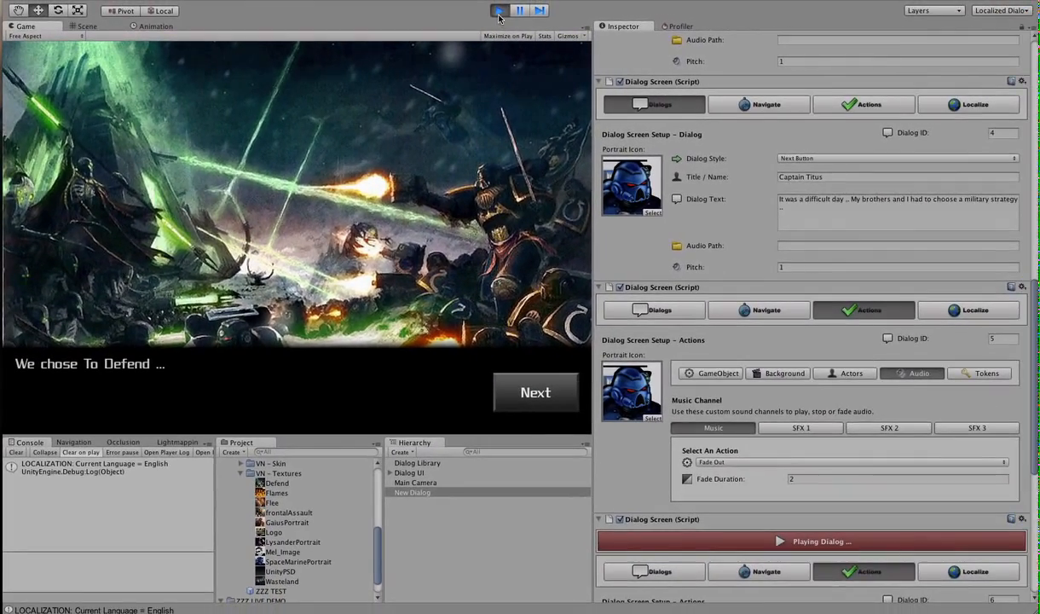
{"action": "left_click", "coordinate": [571, 3]}
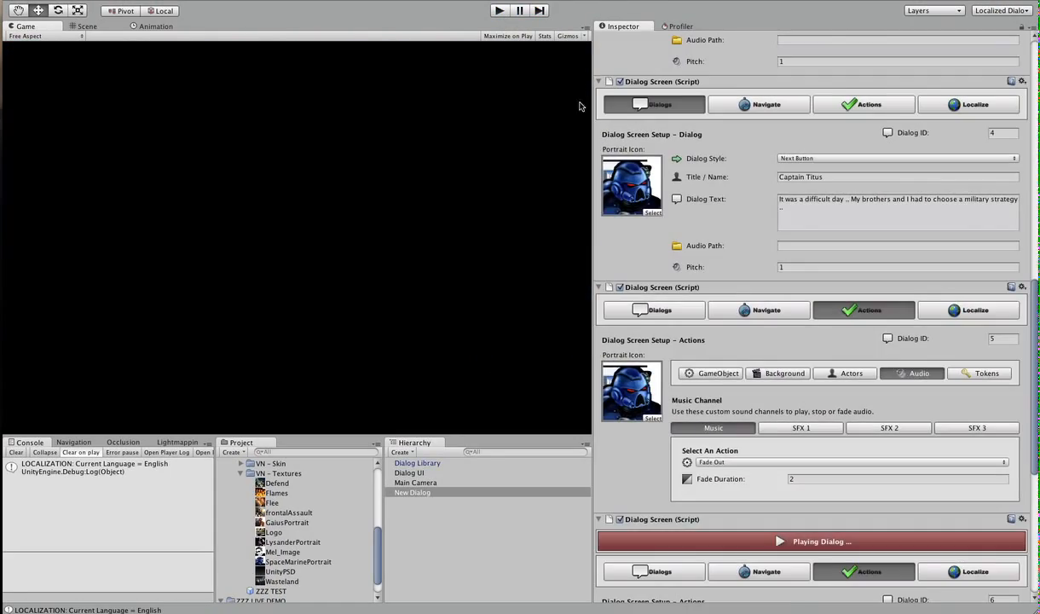
Step: Review dialog screen 5's button navigation targets and dialog screen 6's GameObject and actor actions
{"action": "scroll", "coordinate": [853, 401], "scroll_direction": "down", "scroll_amount": 10}
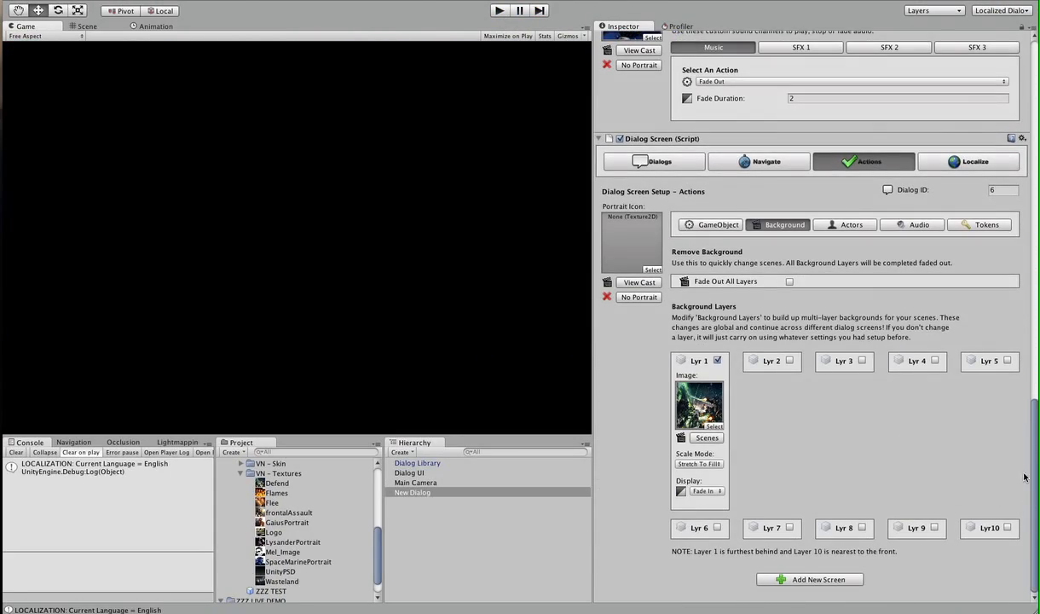
{"action": "scroll", "coordinate": [763, 258], "scroll_direction": "up", "scroll_amount": 7}
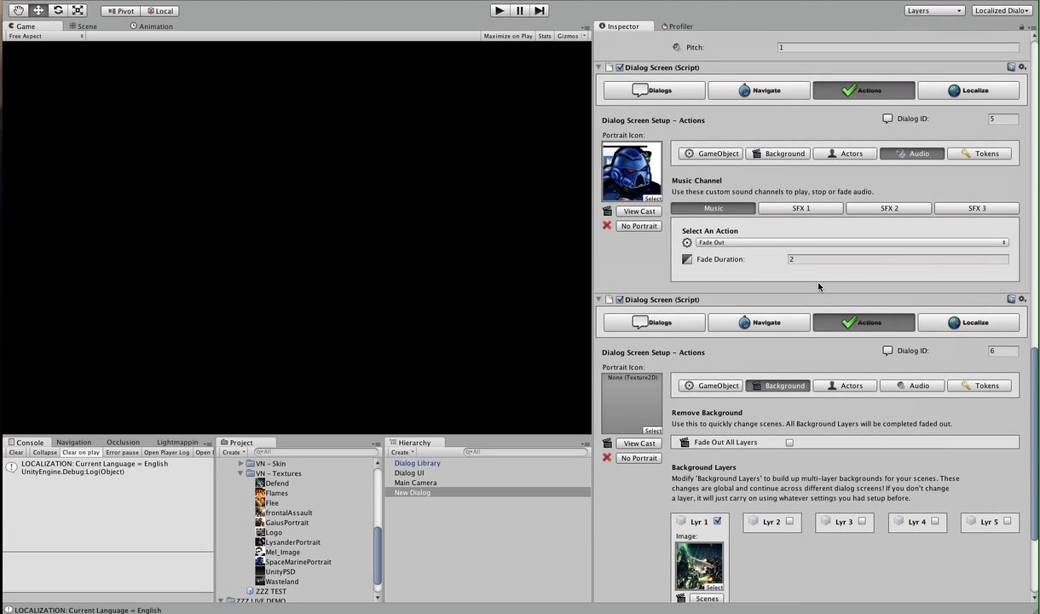
{"action": "left_click", "coordinate": [654, 183]}
{"action": "left_click", "coordinate": [757, 184]}
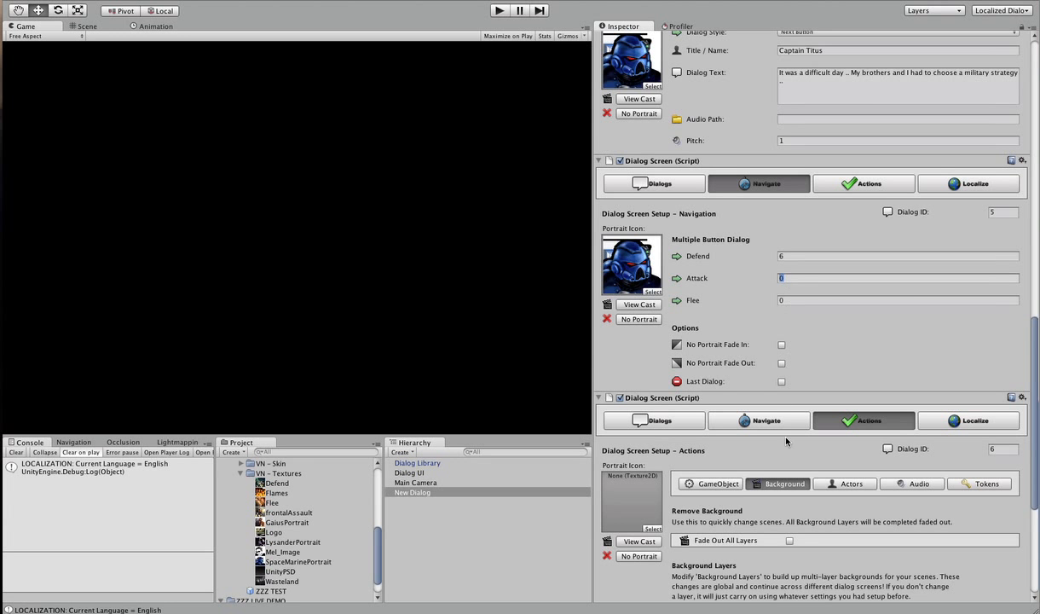
{"action": "scroll", "coordinate": [775, 314], "scroll_direction": "down", "scroll_amount": 7}
{"action": "left_click", "coordinate": [717, 224]}
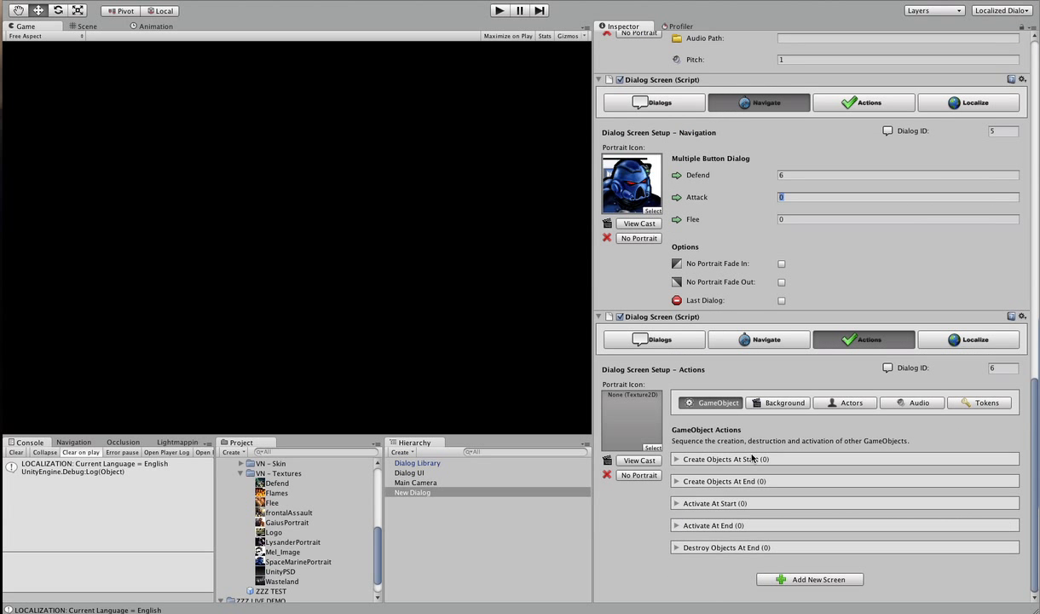
{"action": "left_click", "coordinate": [767, 404]}
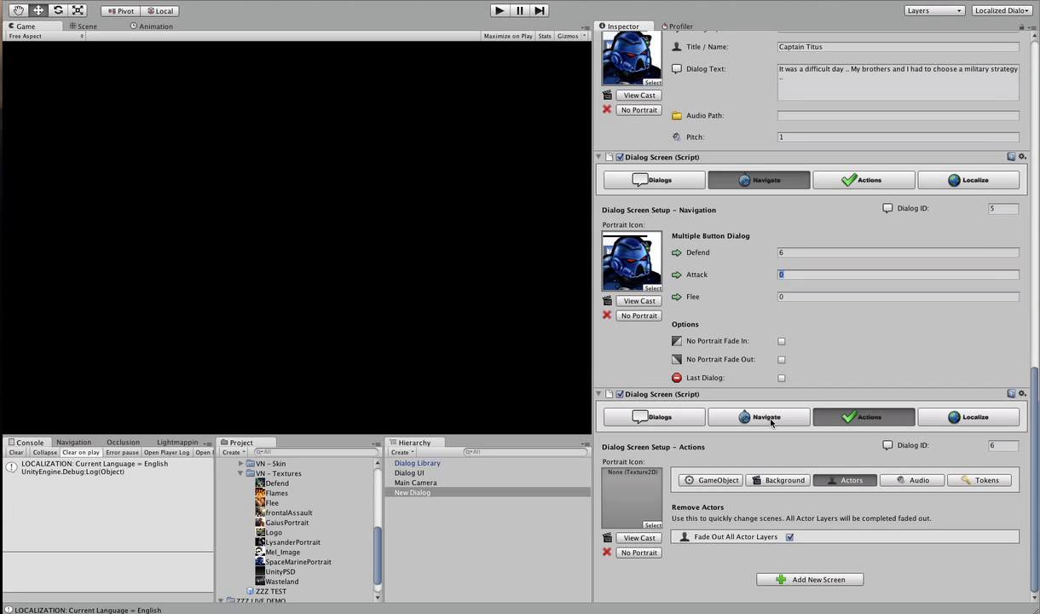
Step: Set dialog screen 6's style to One Button with the custom button label Replay, and open its navigation settings
{"action": "left_click", "coordinate": [640, 419]}
{"action": "scroll", "coordinate": [648, 418], "scroll_direction": "down", "scroll_amount": 1}
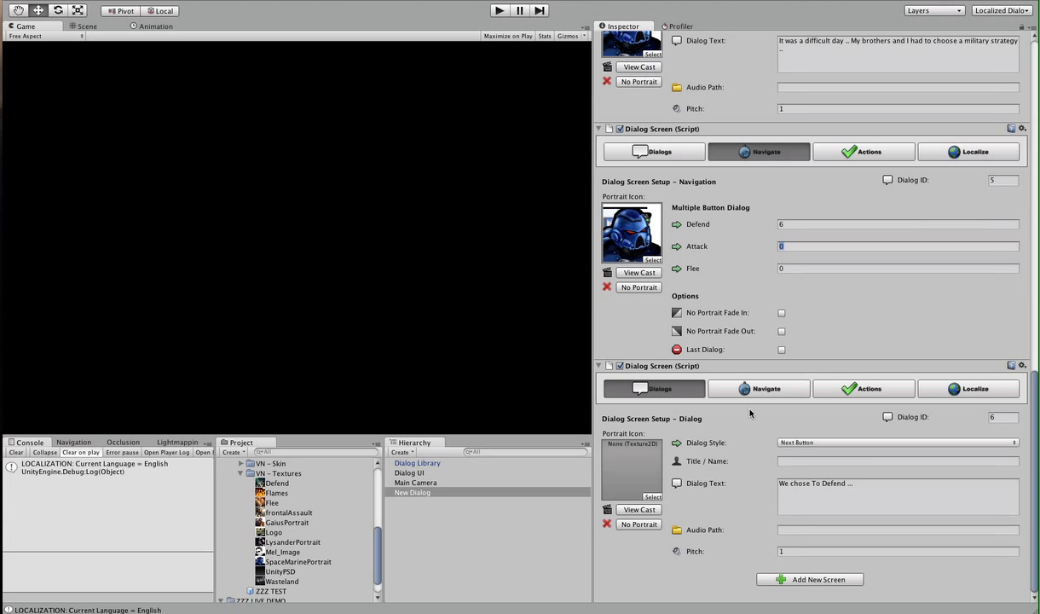
{"action": "left_click", "coordinate": [801, 443]}
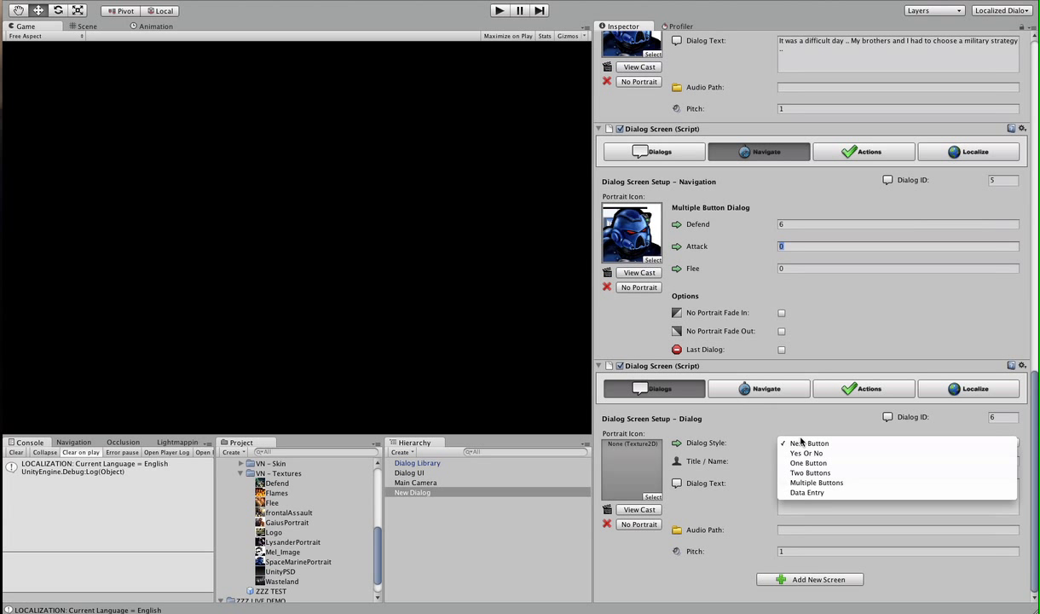
{"action": "left_click", "coordinate": [839, 467]}
{"action": "scroll", "coordinate": [795, 528], "scroll_direction": "down", "scroll_amount": 1}
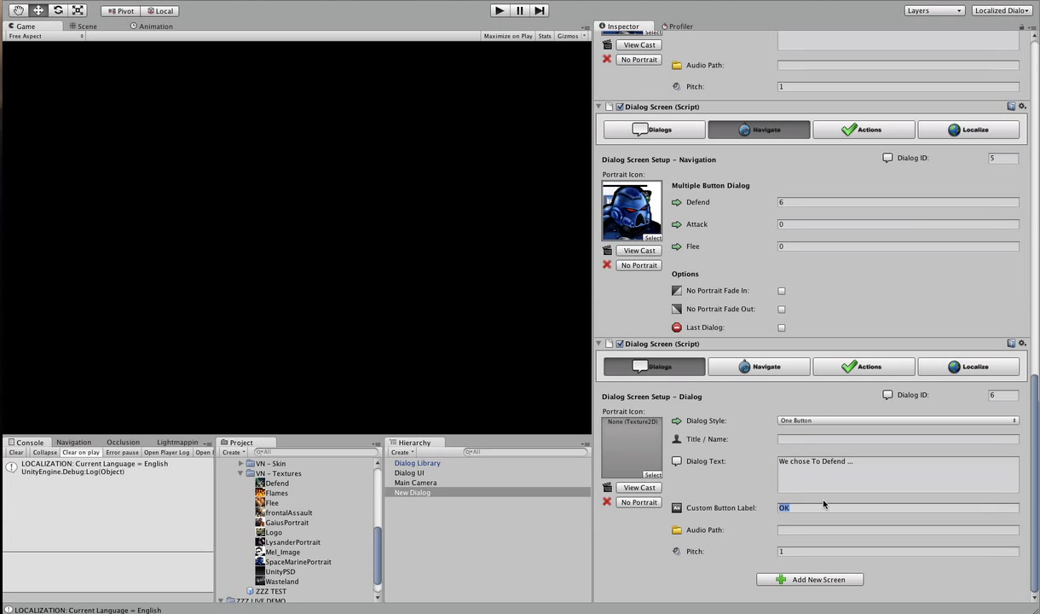
{"action": "type", "text": "Reply"}
{"action": "left_click", "coordinate": [744, 369]}
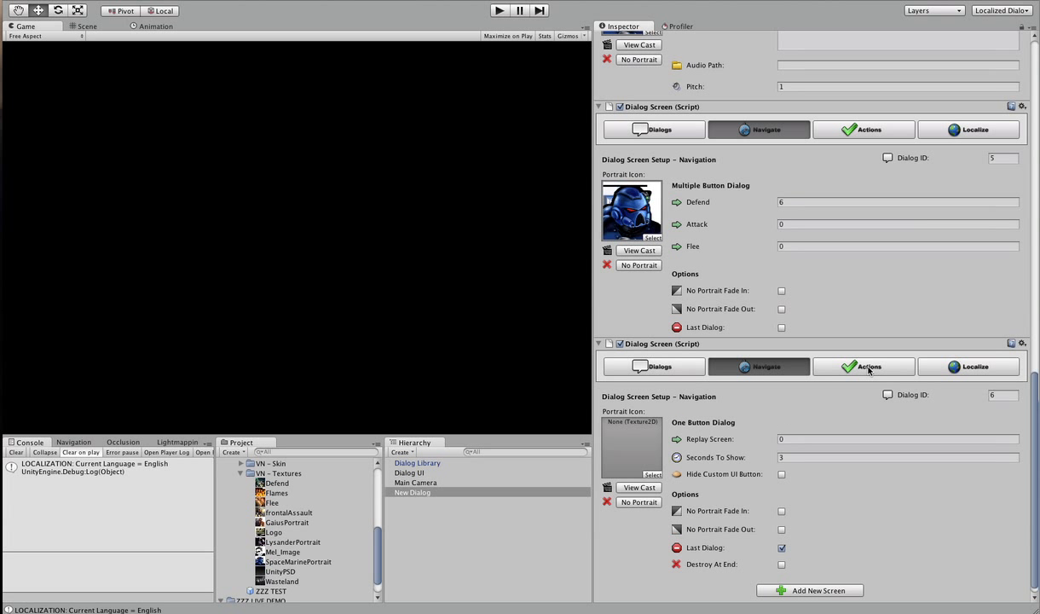
Step: Set dialog screen 6's replay target to screen 2 and return to its dialog settings
{"action": "left_click", "coordinate": [788, 439]}
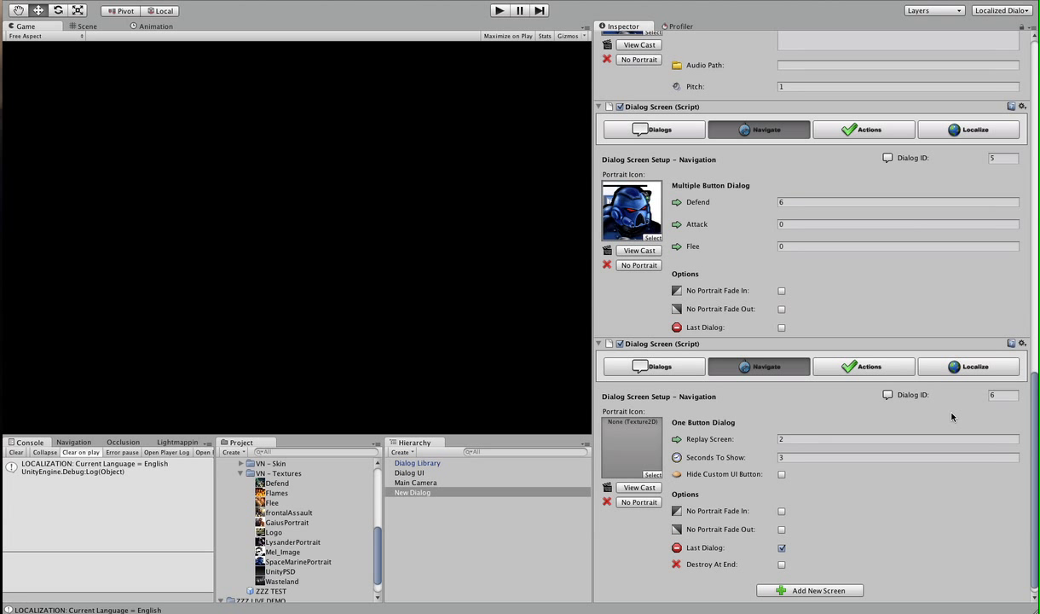
{"action": "scroll", "coordinate": [924, 449], "scroll_direction": "down", "scroll_amount": 1}
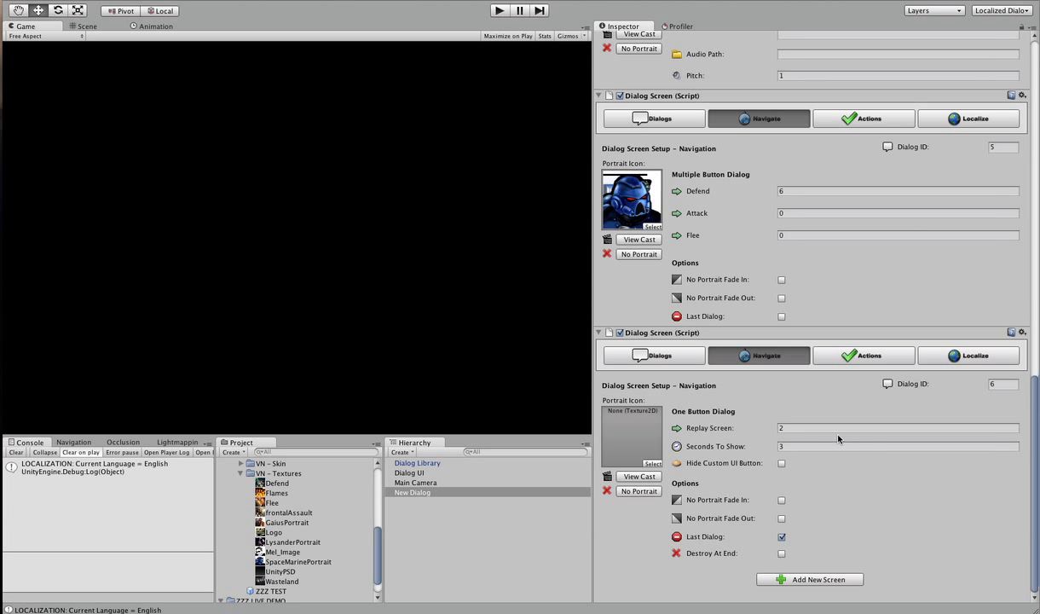
{"action": "left_click", "coordinate": [648, 354]}
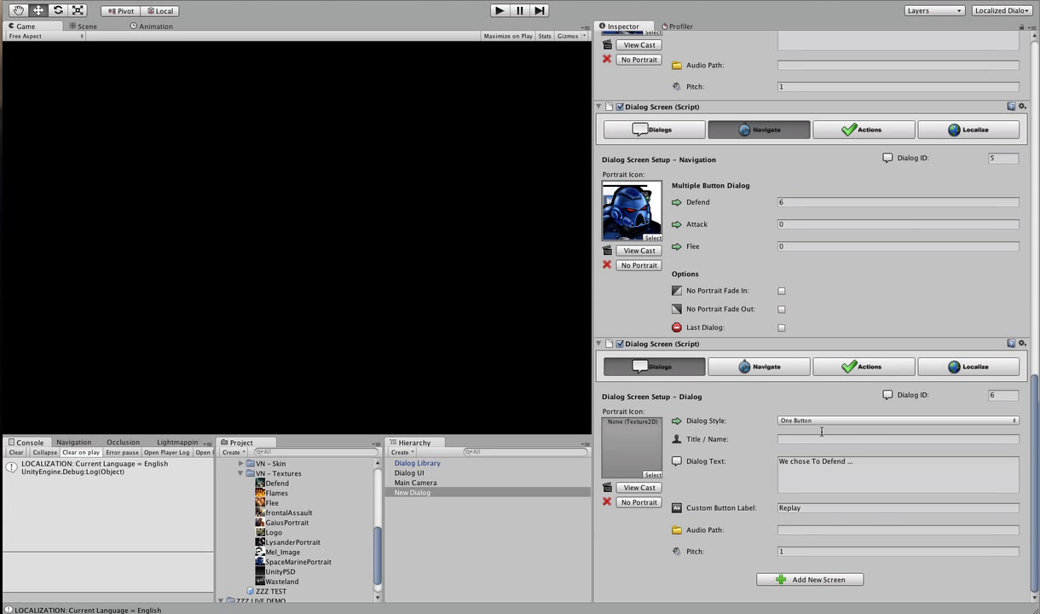
Step: Add a new dialog screen after screen 6 and point screen 5's Attack choice to screen 7
{"action": "left_click", "coordinate": [822, 580]}
{"action": "scroll", "coordinate": [824, 579], "scroll_direction": "down", "scroll_amount": 5}
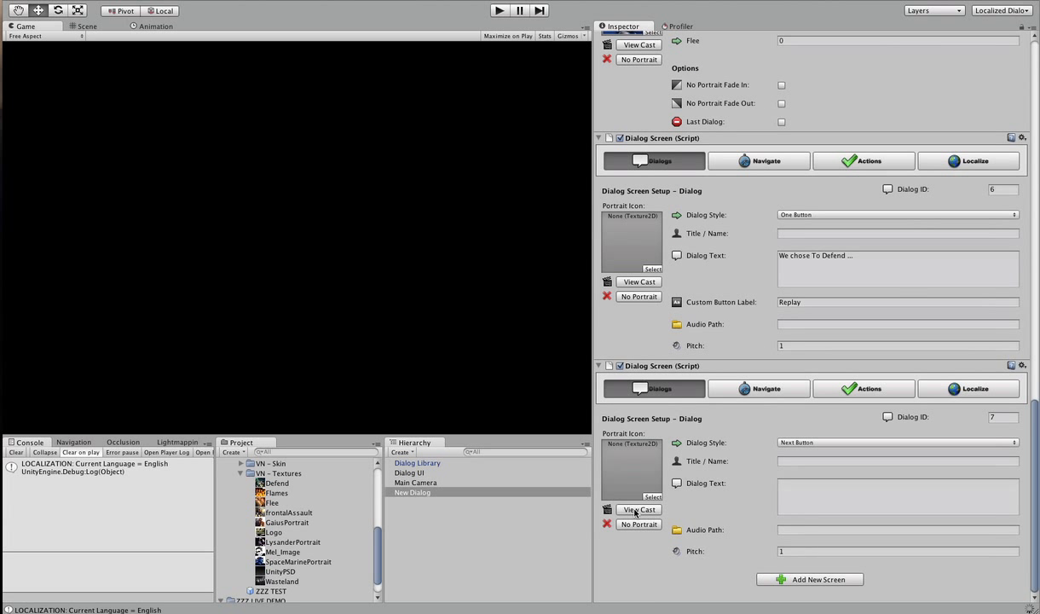
{"action": "left_click", "coordinate": [879, 502]}
{"action": "scroll", "coordinate": [766, 376], "scroll_direction": "up", "scroll_amount": 6}
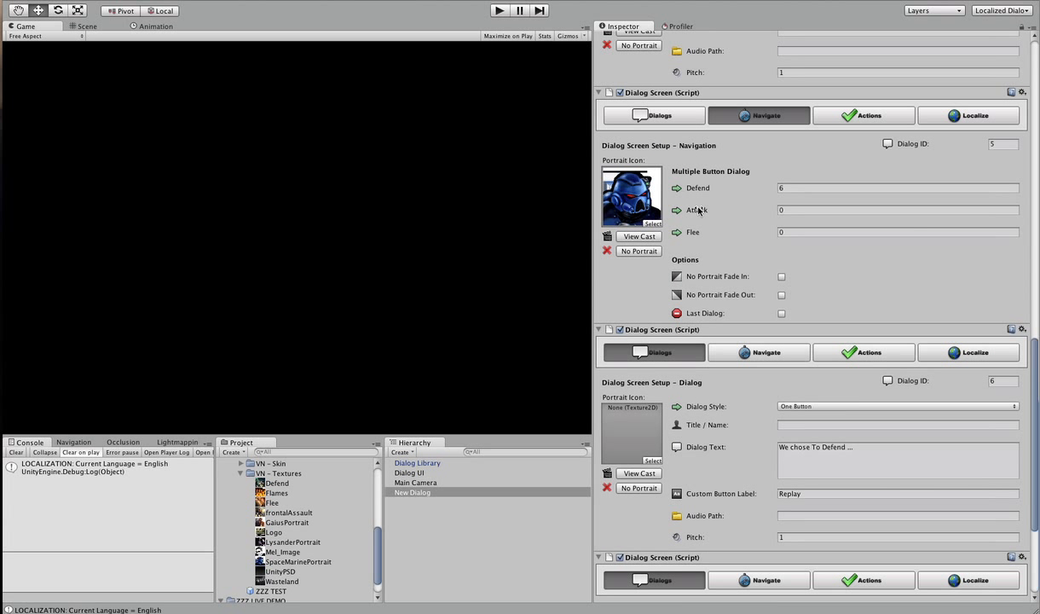
{"action": "left_click", "coordinate": [803, 212]}
{"action": "key", "text": "Return"}
{"action": "scroll", "coordinate": [803, 379], "scroll_direction": "down", "scroll_amount": 6}
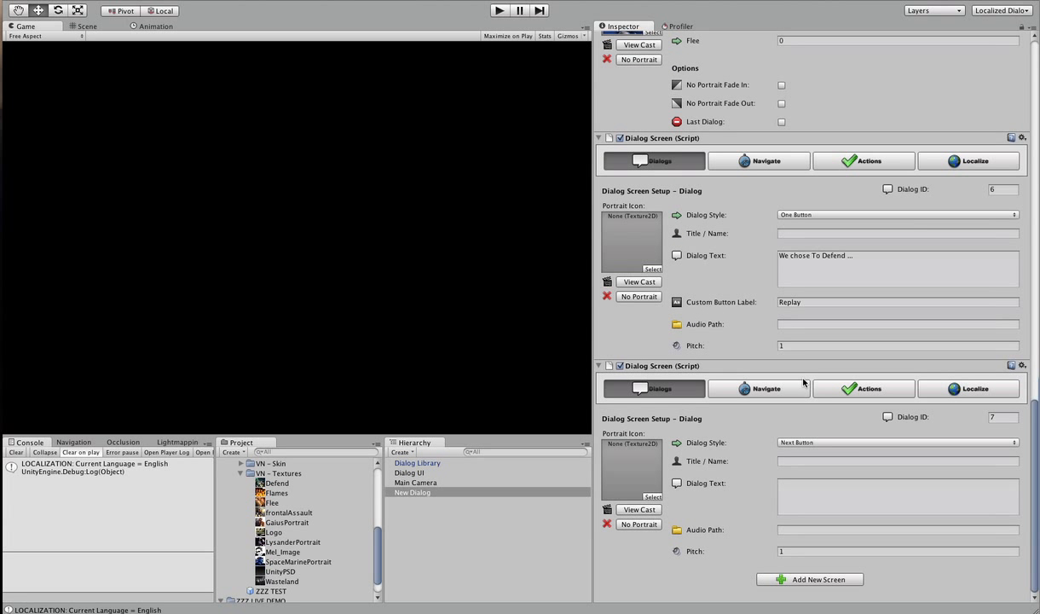
{"action": "left_click", "coordinate": [794, 579]}
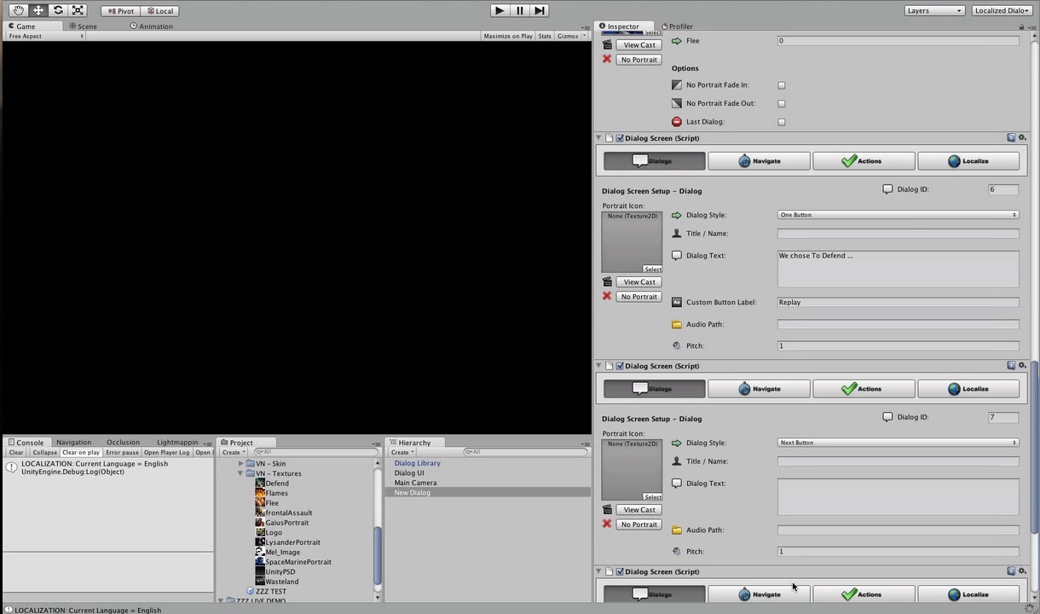
{"action": "right_click", "coordinate": [709, 573]}
{"action": "key", "text": "Escape"}
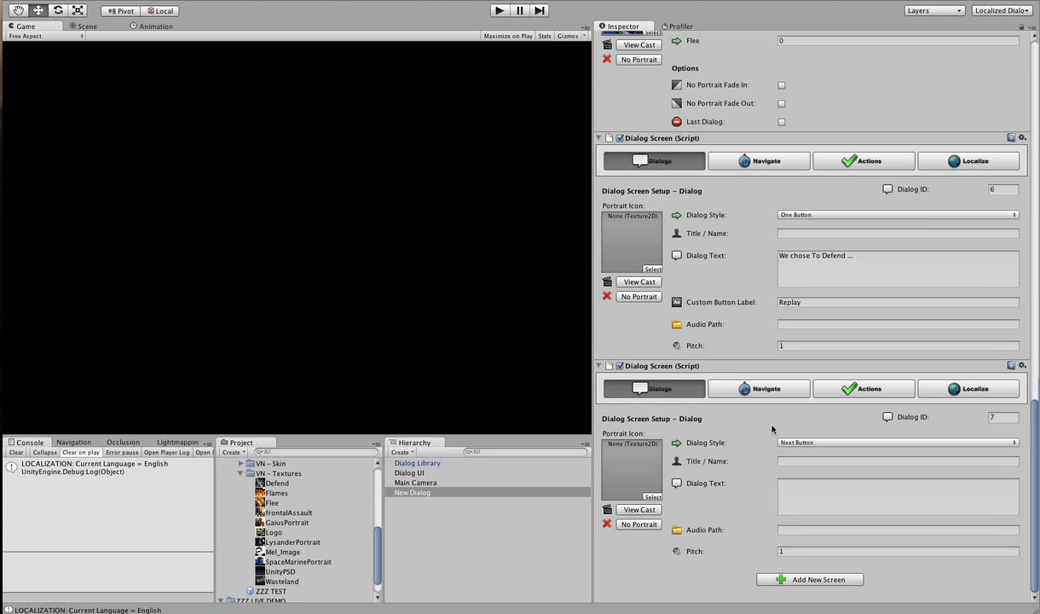
Step: Enter the dialog text "We Chose to Attack .." for dialog screen 7
{"action": "left_click", "coordinate": [763, 389]}
{"action": "left_click", "coordinate": [887, 389]}
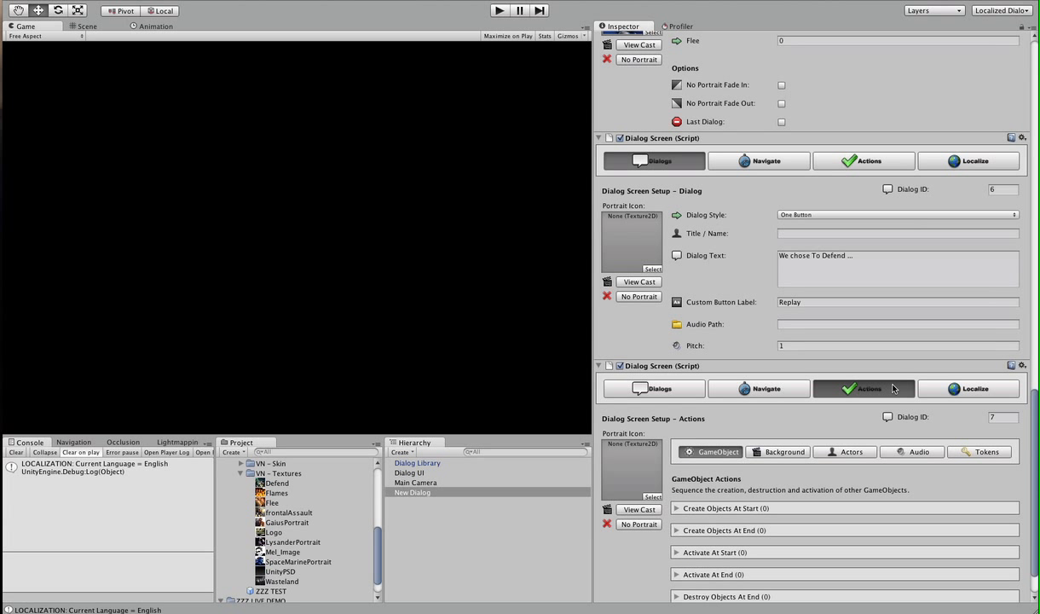
{"action": "left_click", "coordinate": [763, 389]}
{"action": "left_click", "coordinate": [674, 388]}
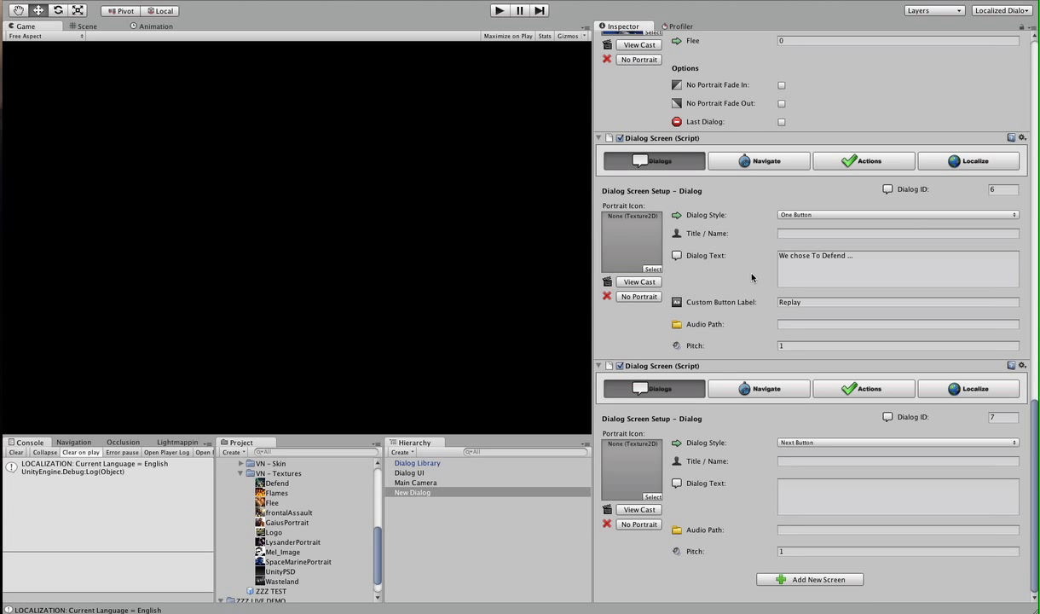
{"action": "left_click", "coordinate": [802, 493]}
{"action": "type", "text": "W"}
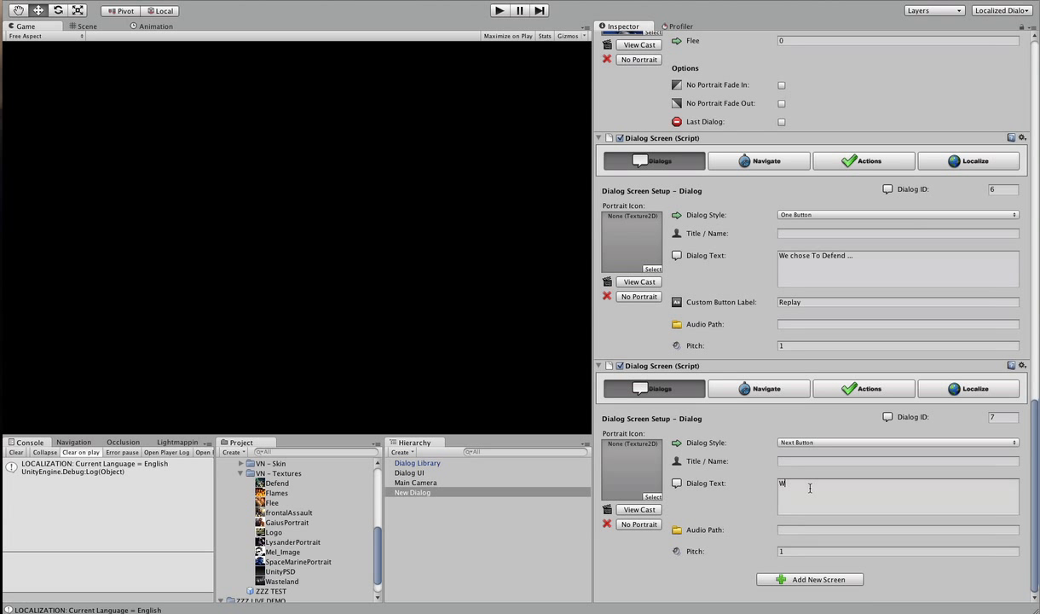
{"action": "type", "text": "e Chose to Attack .."}
Step: Set dialog screen 7's style to One Button with the custom button label Replay
{"action": "left_click", "coordinate": [796, 393]}
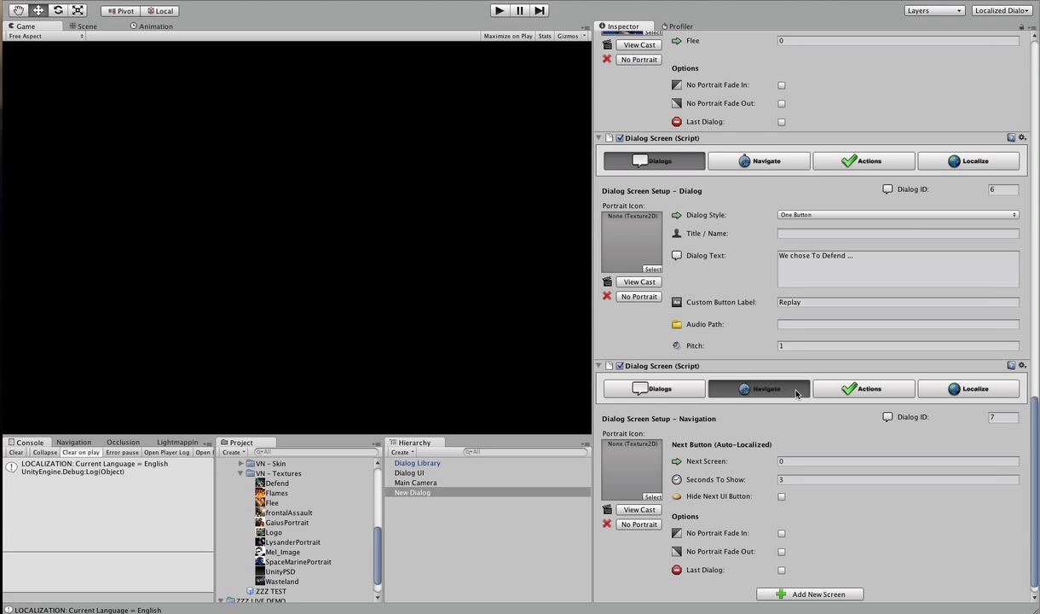
{"action": "left_click", "coordinate": [796, 461]}
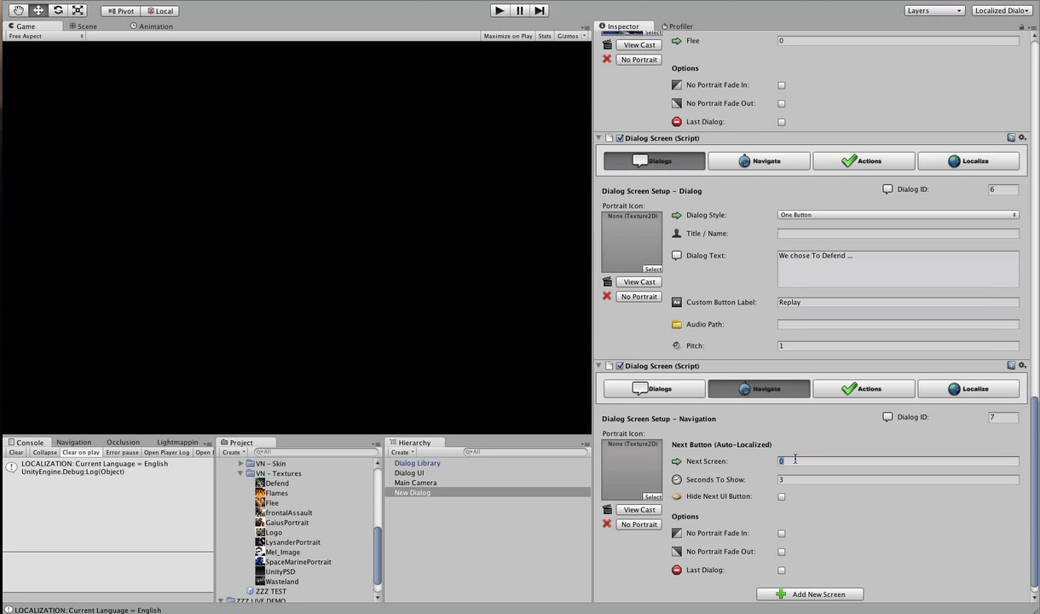
{"action": "left_click", "coordinate": [662, 389]}
{"action": "left_click", "coordinate": [847, 444]}
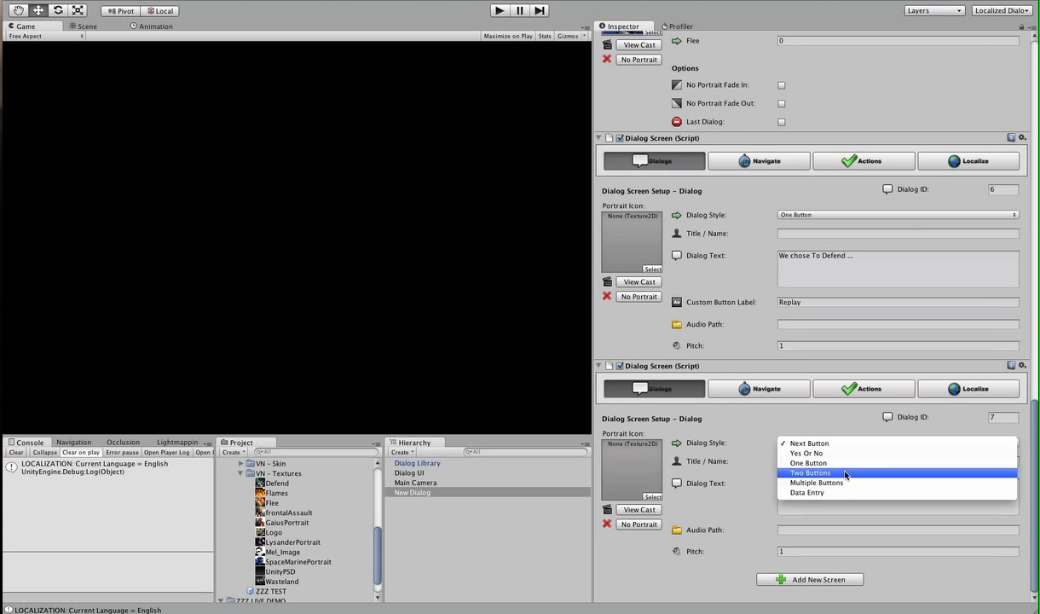
{"action": "left_click", "coordinate": [844, 463]}
{"action": "left_click", "coordinate": [800, 529]}
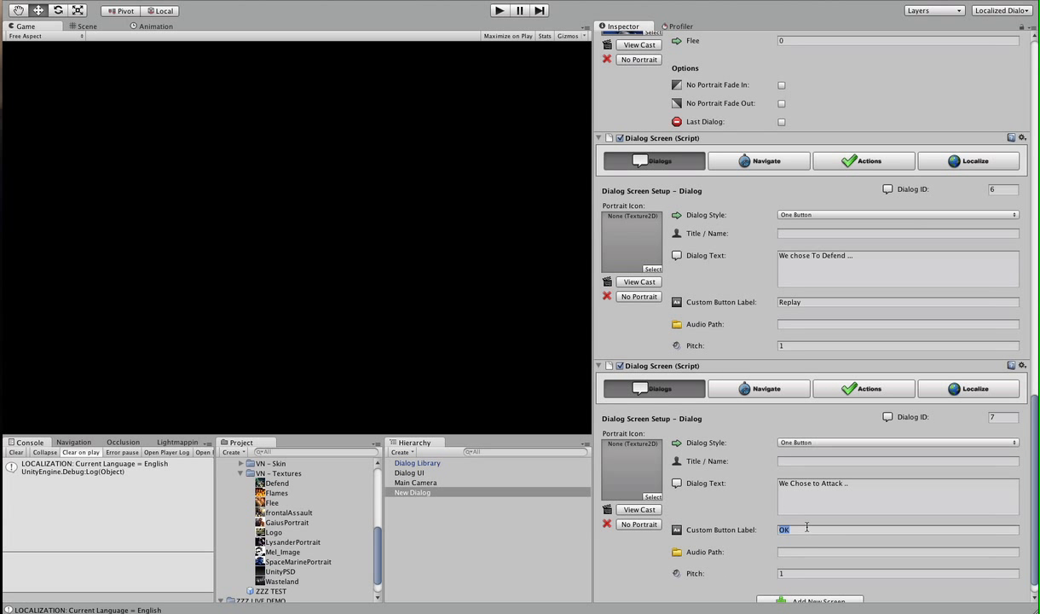
{"action": "type", "text": "Replay"}
Step: Set dialog screen 7's replay target to screen 2 and check that ID against the opening story screen
{"action": "left_click", "coordinate": [757, 388]}
{"action": "left_click", "coordinate": [798, 461]}
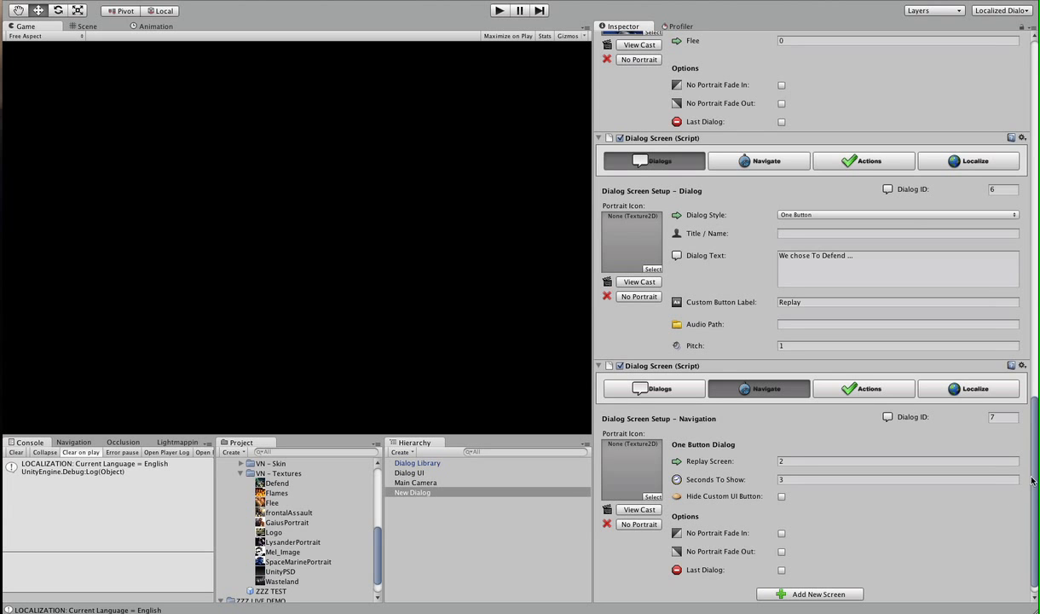
{"action": "scroll", "coordinate": [1031, 480], "scroll_direction": "up", "scroll_amount": 15}
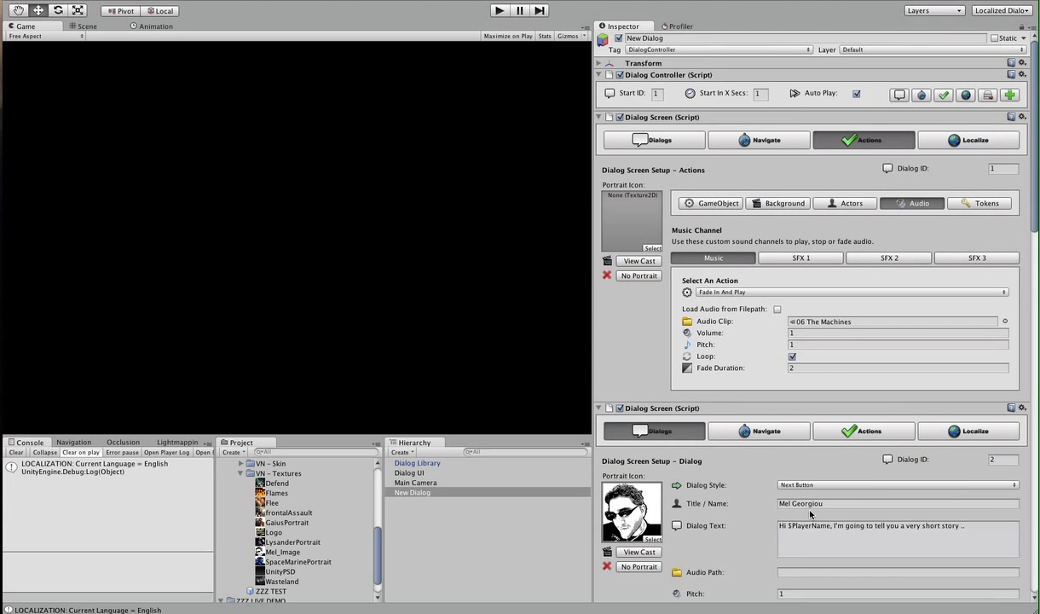
{"action": "scroll", "coordinate": [810, 514], "scroll_direction": "down", "scroll_amount": 1}
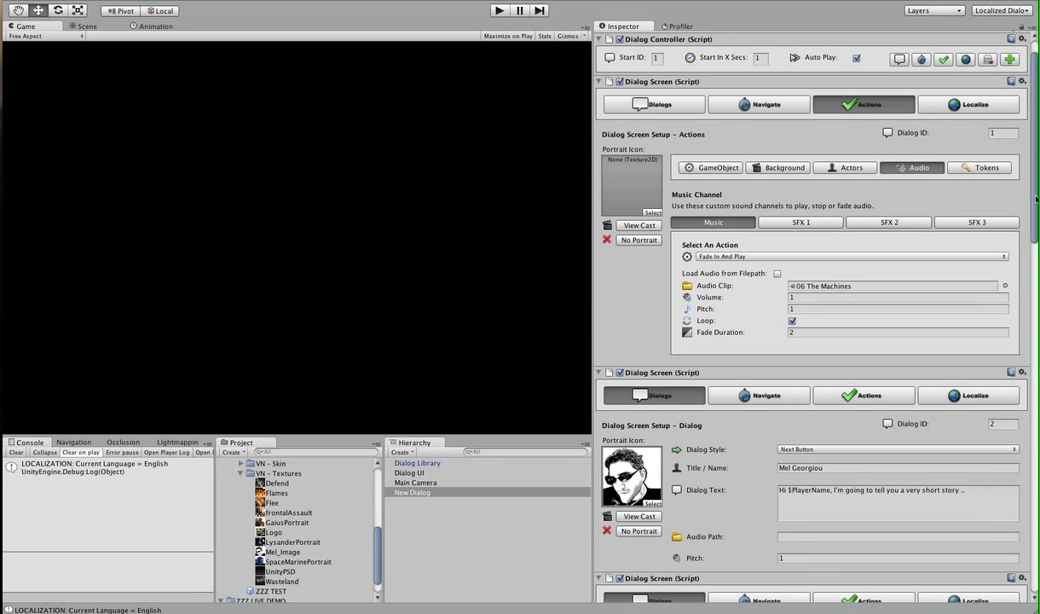
{"action": "left_click_drag", "start_coordinate": [1036, 199], "coordinate": [1036, 548]}
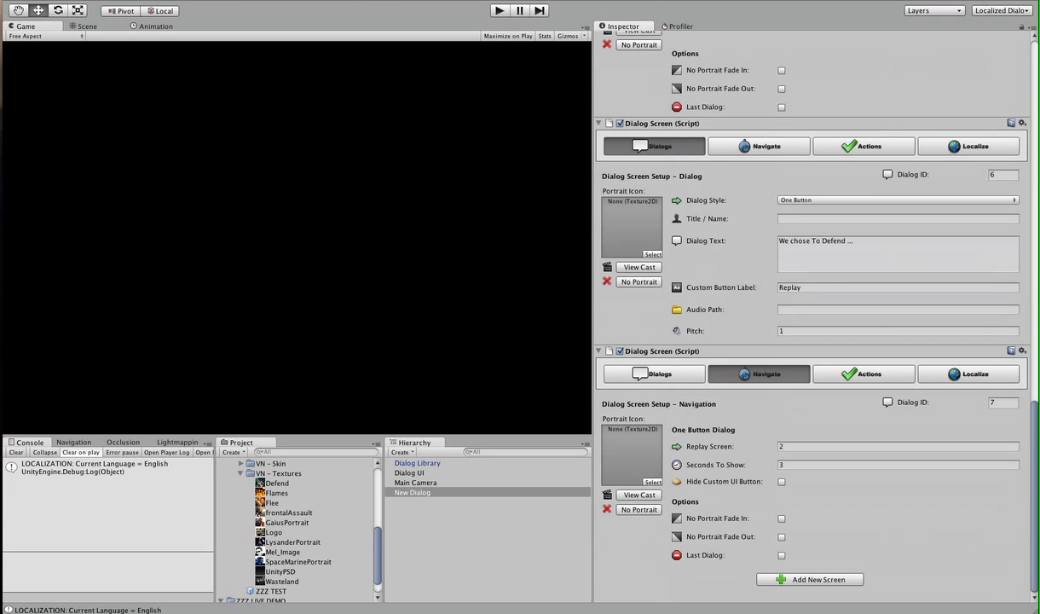
Step: Enable background layer 1 in dialog screen 7's actions and assign the scene image of the firing war machine
{"action": "left_click", "coordinate": [870, 375]}
{"action": "left_click", "coordinate": [783, 436]}
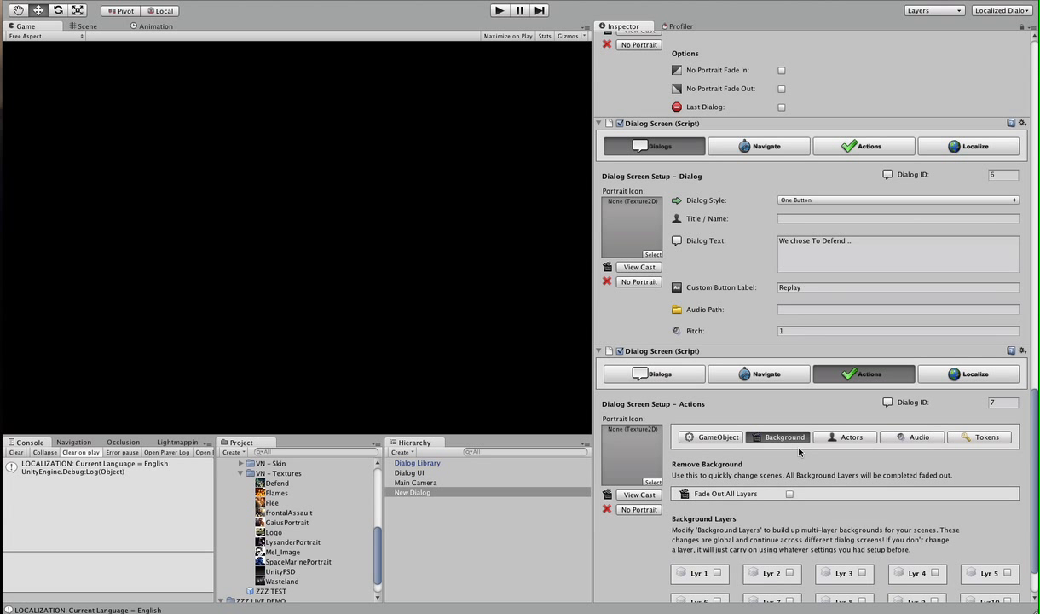
{"action": "scroll", "coordinate": [802, 460], "scroll_direction": "down", "scroll_amount": 2}
{"action": "left_click", "coordinate": [719, 515]}
{"action": "scroll", "coordinate": [721, 477], "scroll_direction": "down", "scroll_amount": 2}
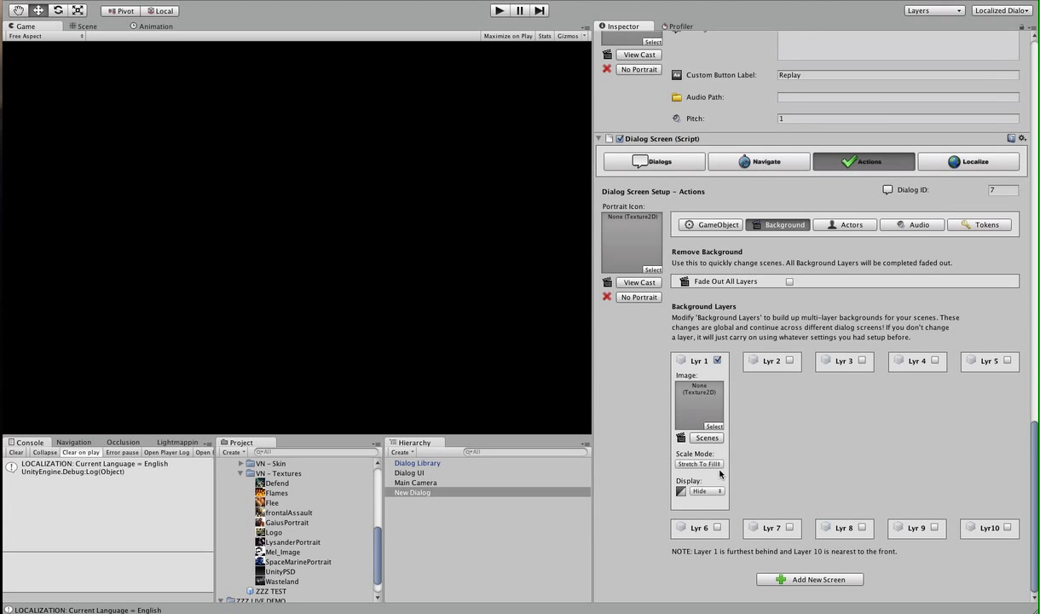
{"action": "left_click", "coordinate": [712, 440]}
{"action": "left_click", "coordinate": [806, 490]}
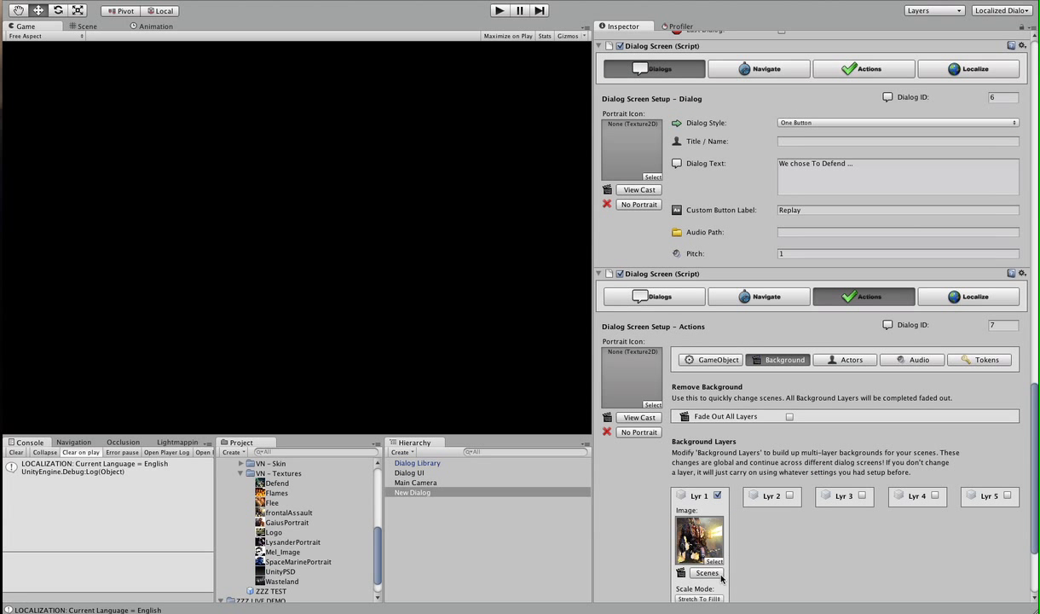
Step: Set the display of dialog screen 7's background layer 1 to Fade In and return to its dialog settings
{"action": "scroll", "coordinate": [712, 461], "scroll_direction": "down", "scroll_amount": 4}
{"action": "left_click", "coordinate": [707, 493]}
{"action": "left_click", "coordinate": [711, 472]}
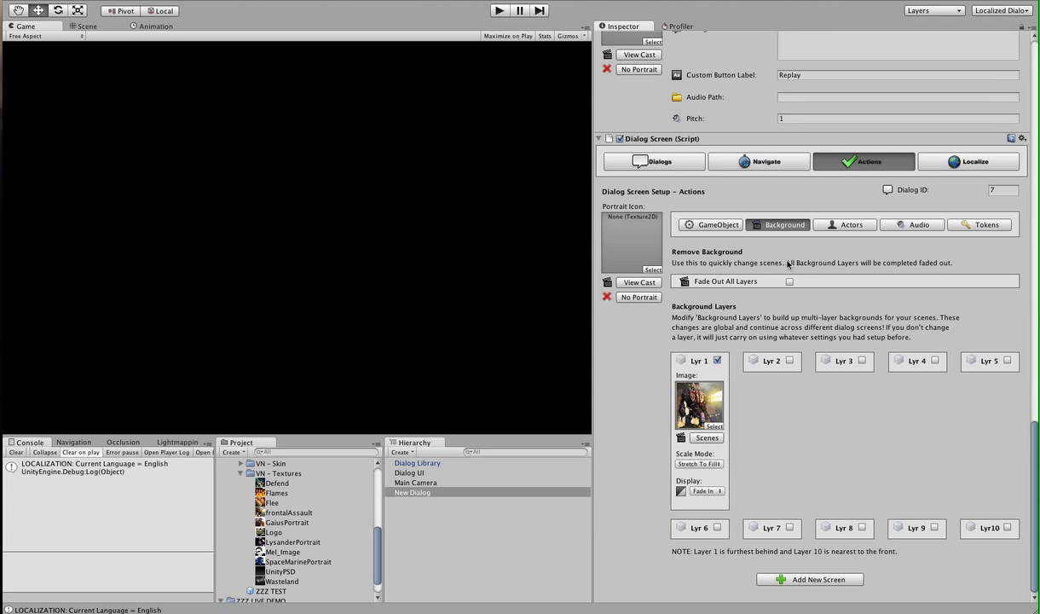
{"action": "left_click", "coordinate": [678, 167]}
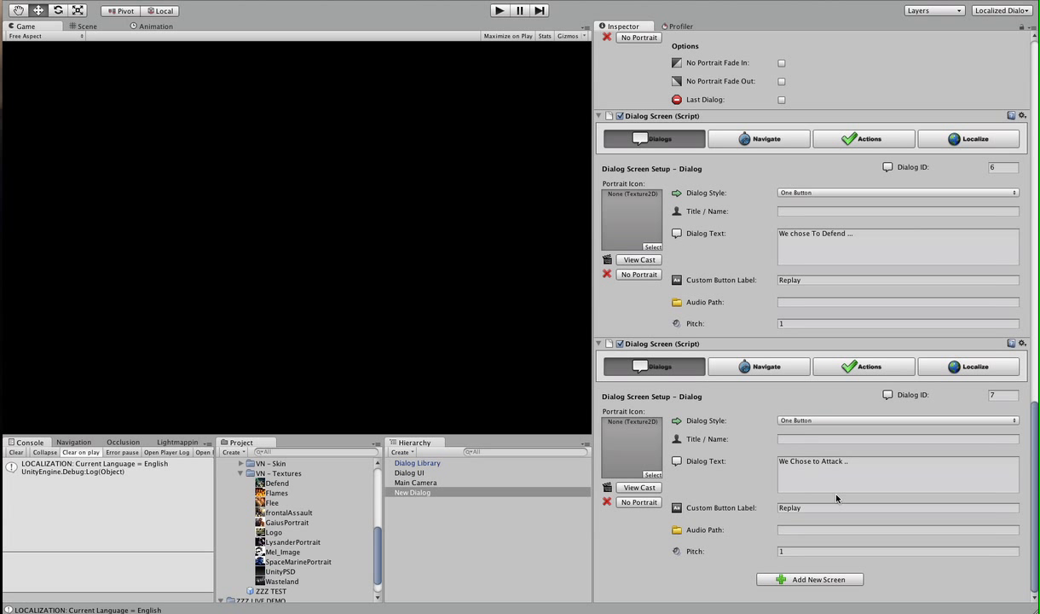
Step: Play-test the dialog from the name entry through the story screens and choose Attack under Military Strategies
{"action": "left_click", "coordinate": [497, 12]}
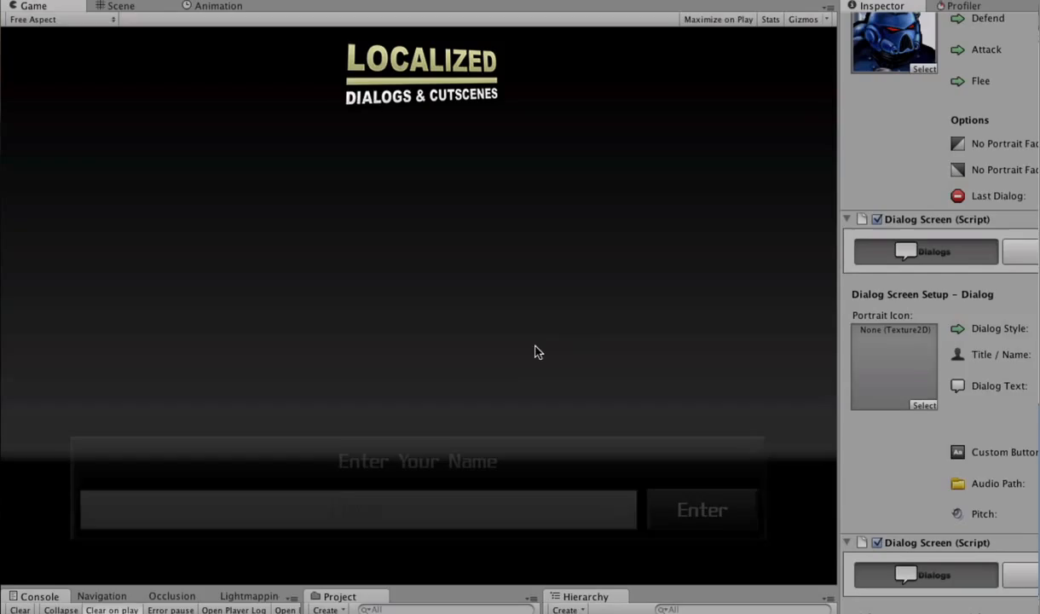
{"action": "left_click", "coordinate": [680, 512]}
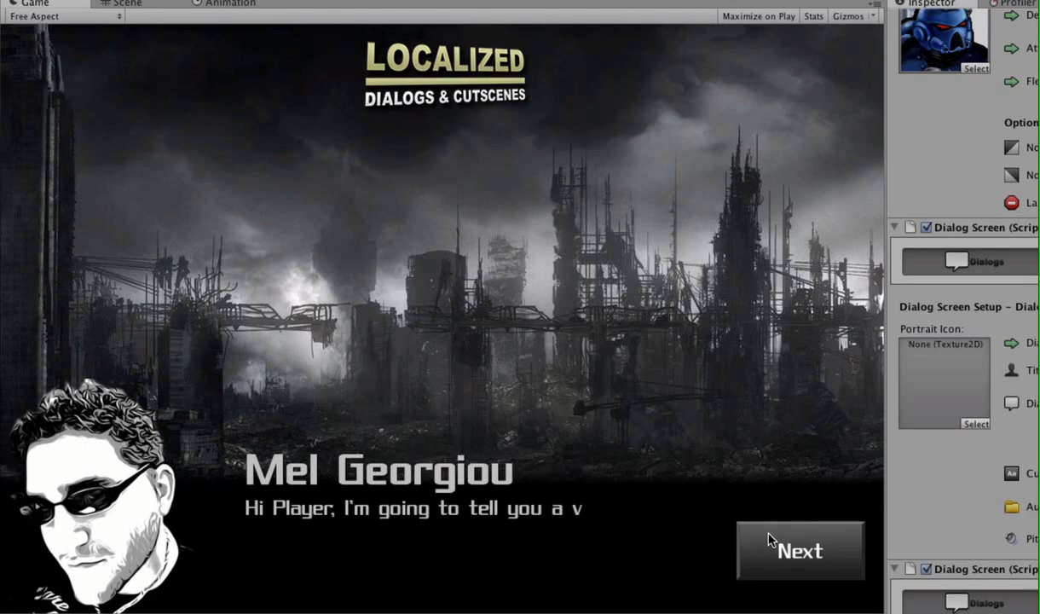
{"action": "left_click", "coordinate": [768, 539]}
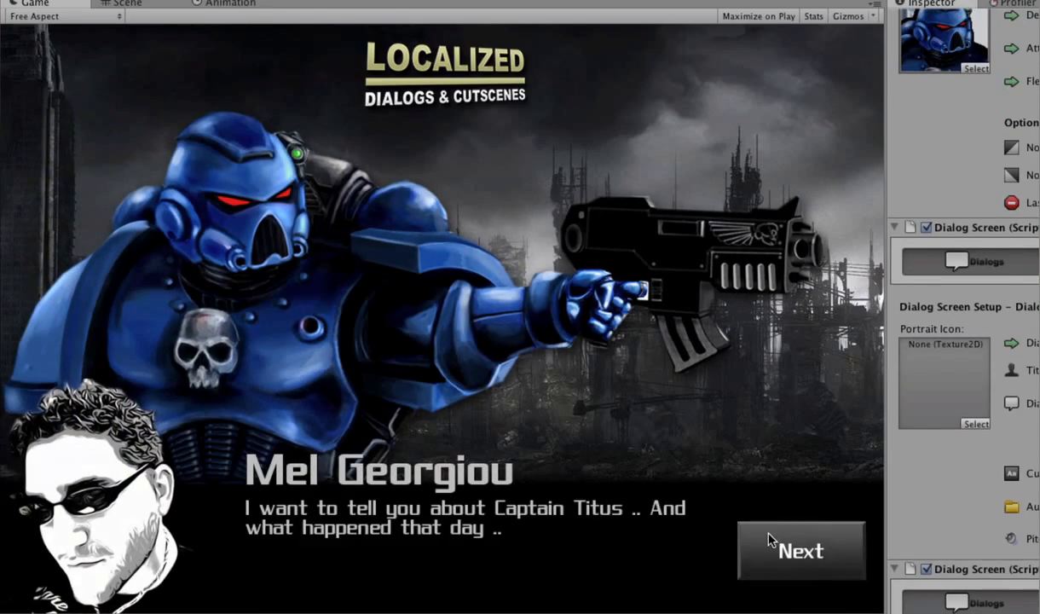
{"action": "left_click", "coordinate": [768, 539]}
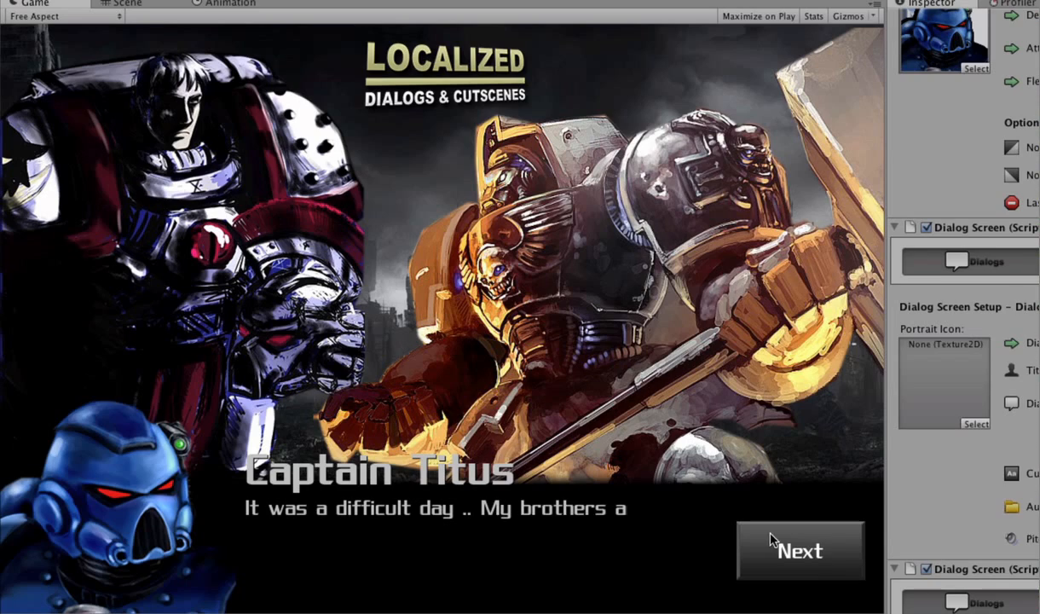
{"action": "left_click", "coordinate": [775, 545]}
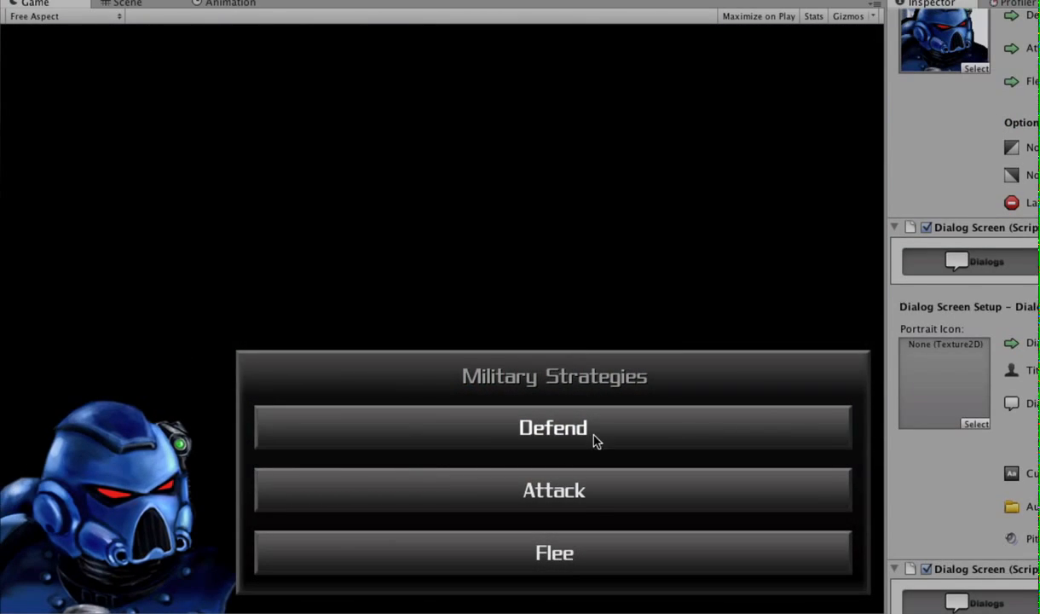
{"action": "left_click", "coordinate": [583, 498]}
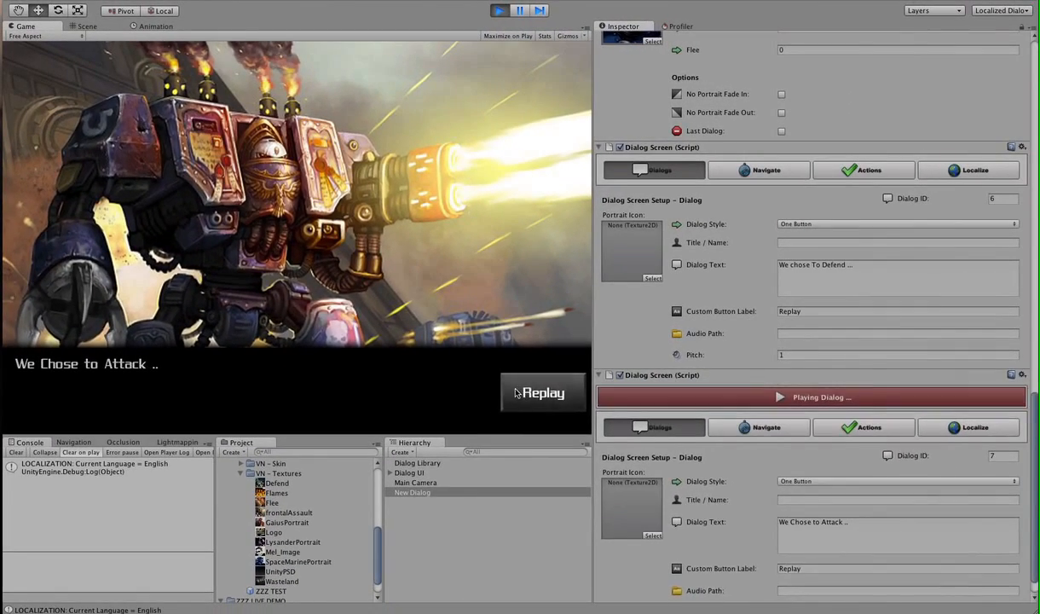
Step: Test Replay on the Attack ending screen, advance past the first story screen, and stop the run
{"action": "left_click", "coordinate": [516, 393]}
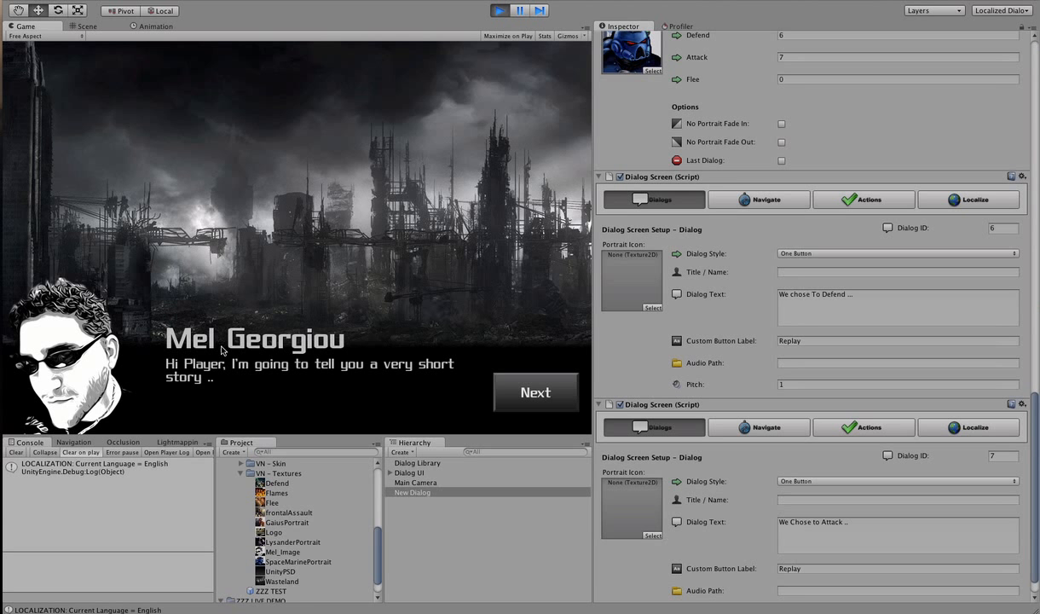
{"action": "left_click", "coordinate": [503, 394]}
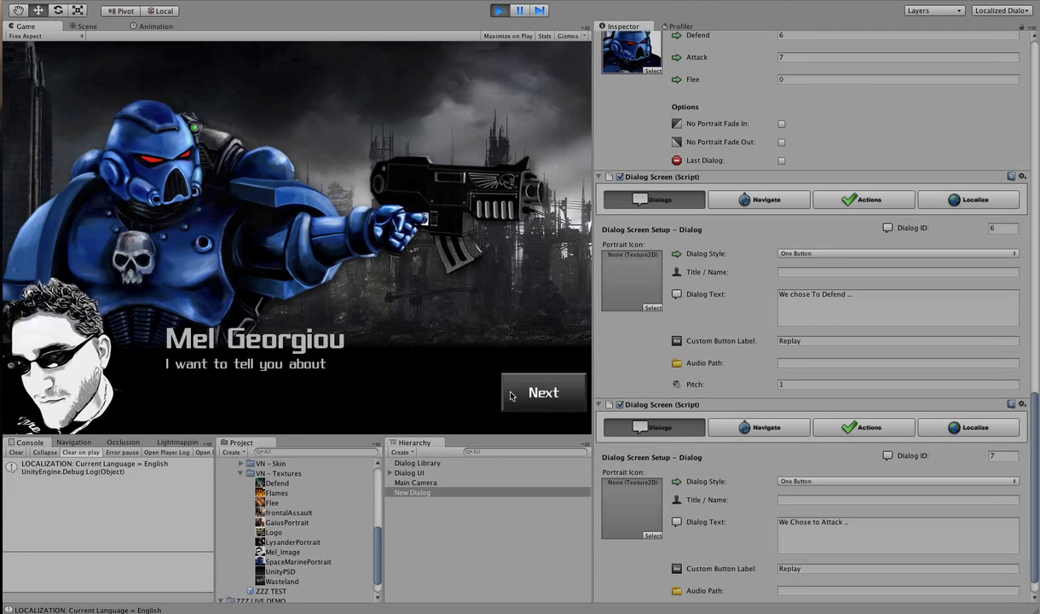
{"action": "left_click", "coordinate": [499, 11]}
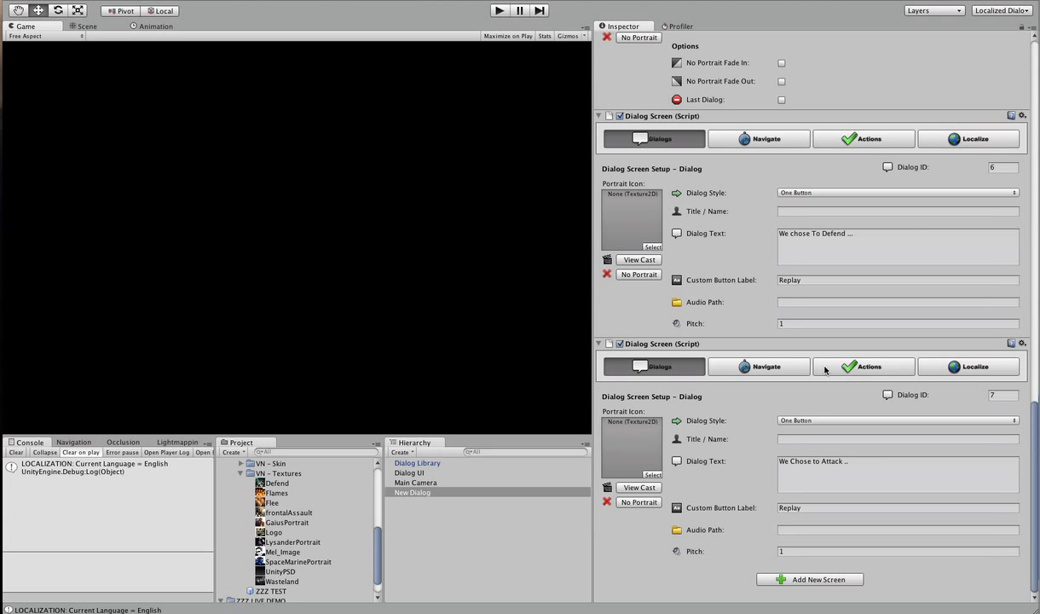
Step: Set dialog screen 6's music channel action to Fade In And Play with the clip 06 The Machines and looping enabled
{"action": "left_click", "coordinate": [863, 139]}
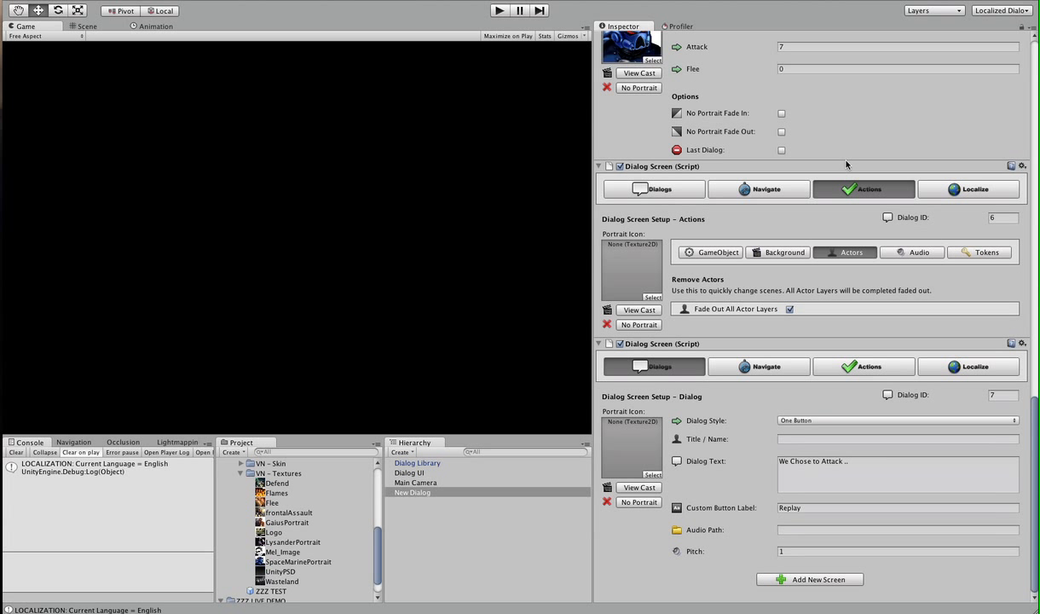
{"action": "left_click", "coordinate": [919, 253]}
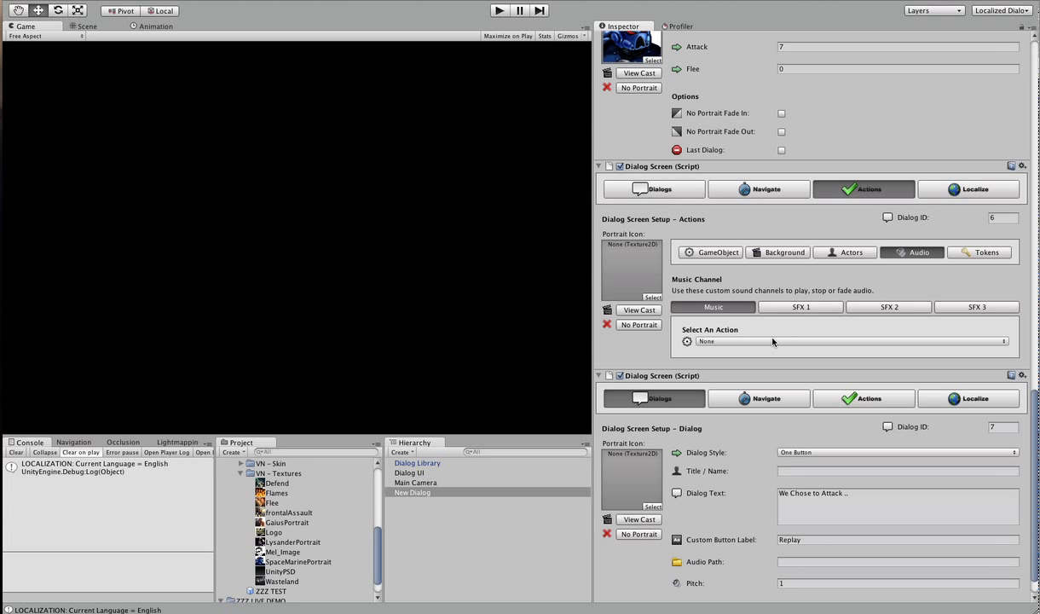
{"action": "left_click", "coordinate": [740, 341]}
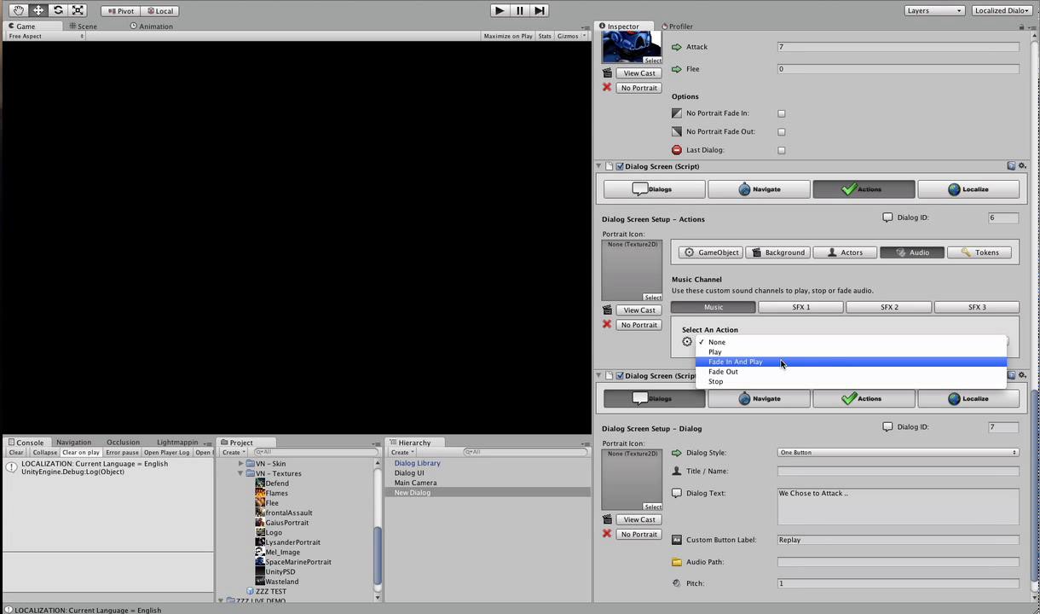
{"action": "left_click", "coordinate": [778, 367]}
{"action": "scroll", "coordinate": [767, 384], "scroll_direction": "down", "scroll_amount": 1}
{"action": "scroll", "coordinate": [303, 516], "scroll_direction": "up", "scroll_amount": 10}
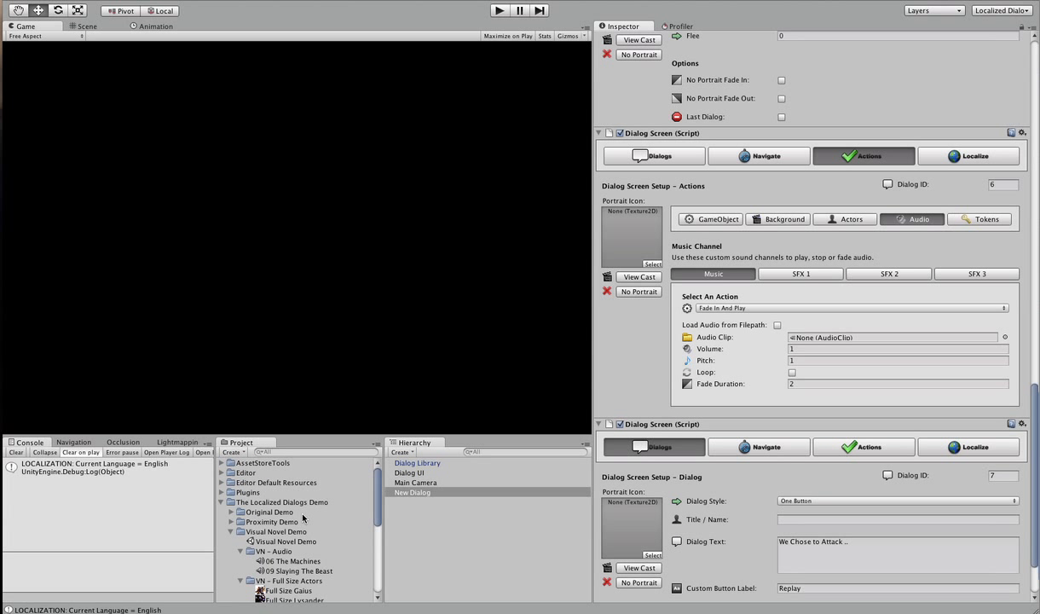
{"action": "left_click_drag", "start_coordinate": [289, 561], "coordinate": [844, 340]}
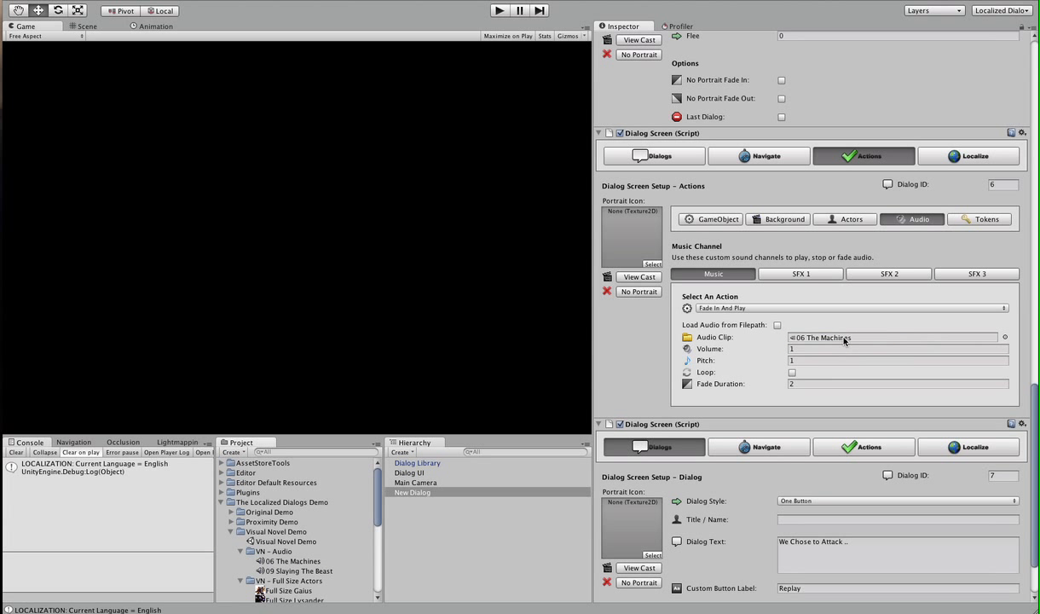
{"action": "left_click", "coordinate": [792, 373]}
Step: Give dialog screen 7's music channel a Fade In And Play action with the clip 06 The Machines, looped
{"action": "scroll", "coordinate": [876, 396], "scroll_direction": "down", "scroll_amount": 2}
{"action": "scroll", "coordinate": [875, 396], "scroll_direction": "down", "scroll_amount": 2}
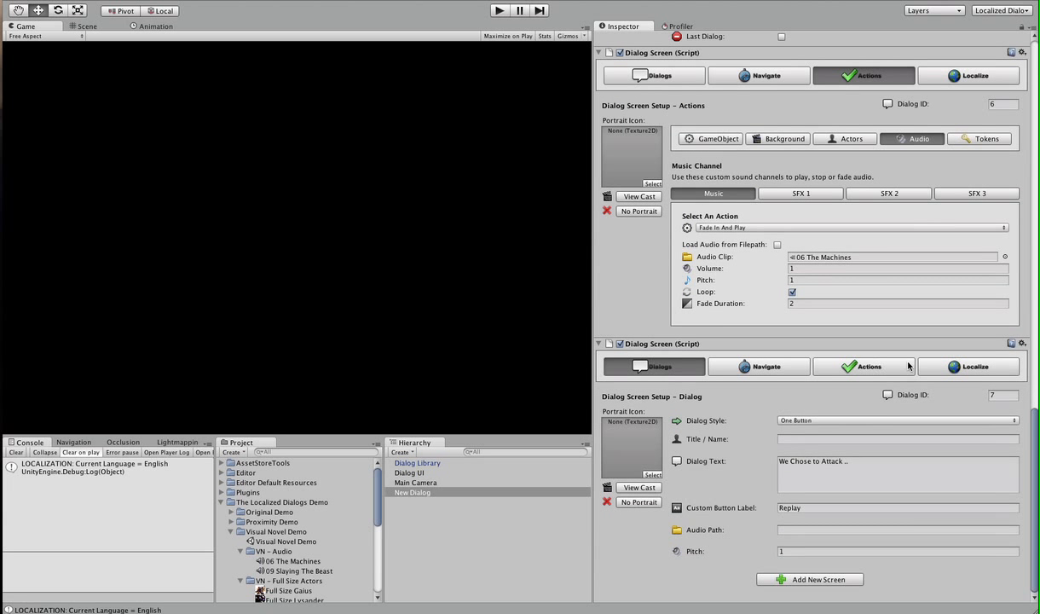
{"action": "left_click", "coordinate": [861, 369]}
{"action": "left_click", "coordinate": [897, 430]}
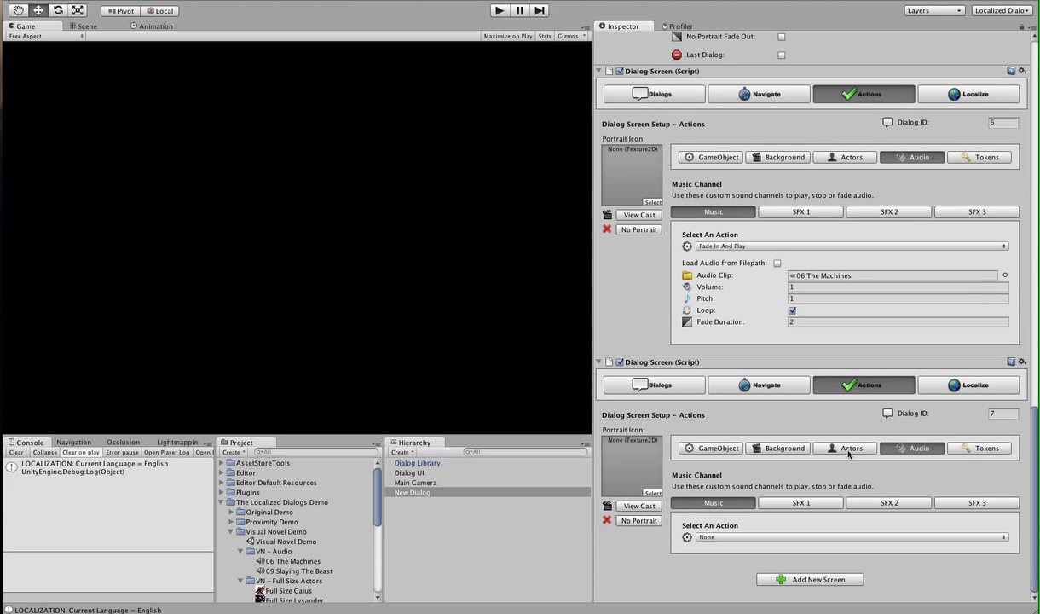
{"action": "left_click", "coordinate": [771, 537]}
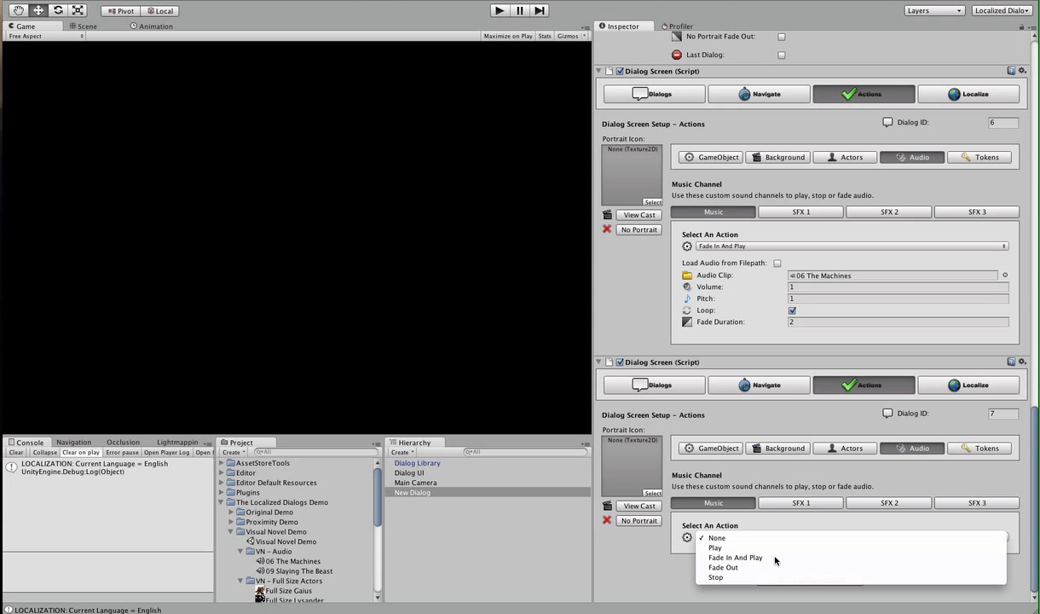
{"action": "left_click", "coordinate": [774, 558]}
{"action": "left_click_drag", "start_coordinate": [306, 562], "coordinate": [819, 566]}
{"action": "scroll", "coordinate": [793, 529], "scroll_direction": "down", "scroll_amount": 3}
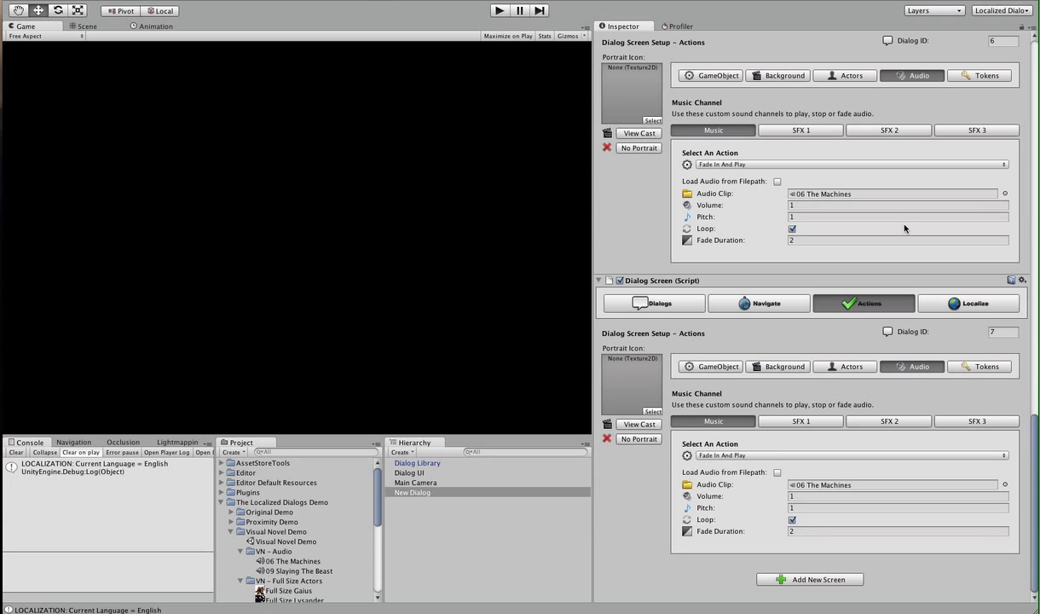
Step: Return dialog screens 7 and 6 to their dialog settings
{"action": "left_click", "coordinate": [654, 301]}
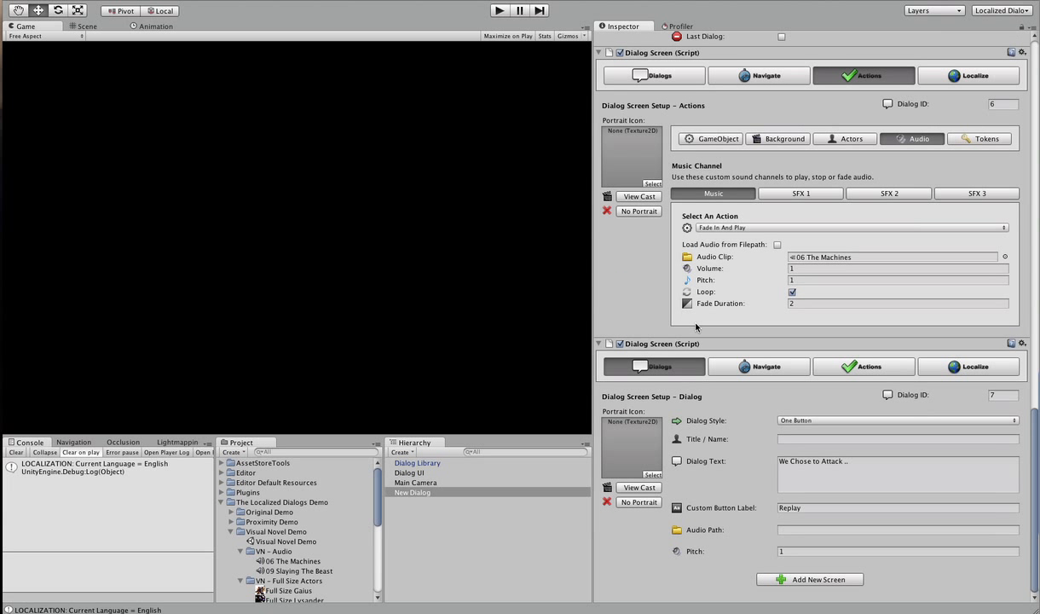
{"action": "scroll", "coordinate": [696, 326], "scroll_direction": "up", "scroll_amount": 3}
{"action": "left_click", "coordinate": [653, 149]}
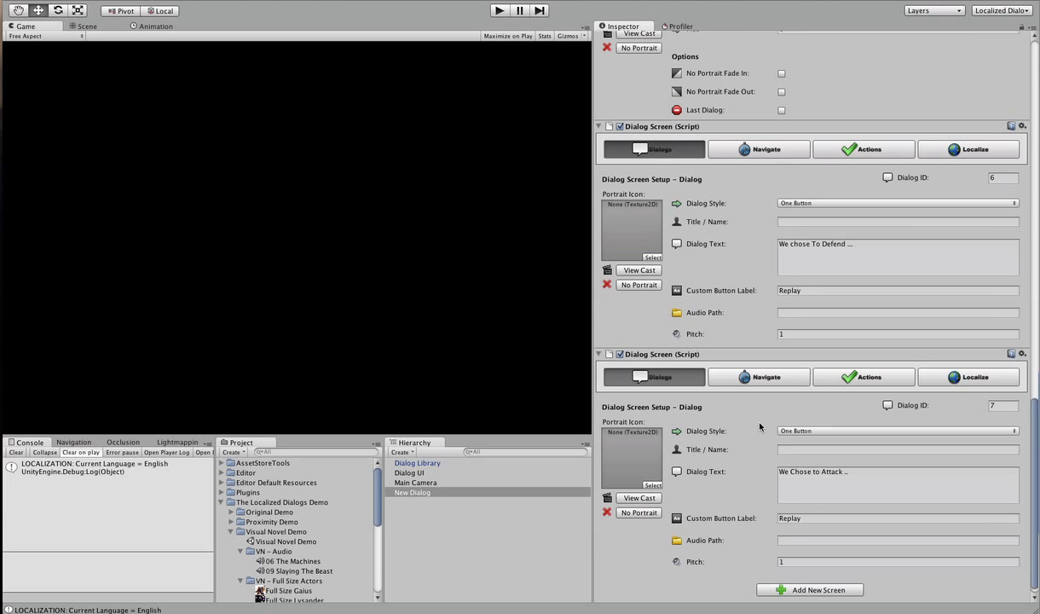
{"action": "scroll", "coordinate": [760, 426], "scroll_direction": "down", "scroll_amount": 1}
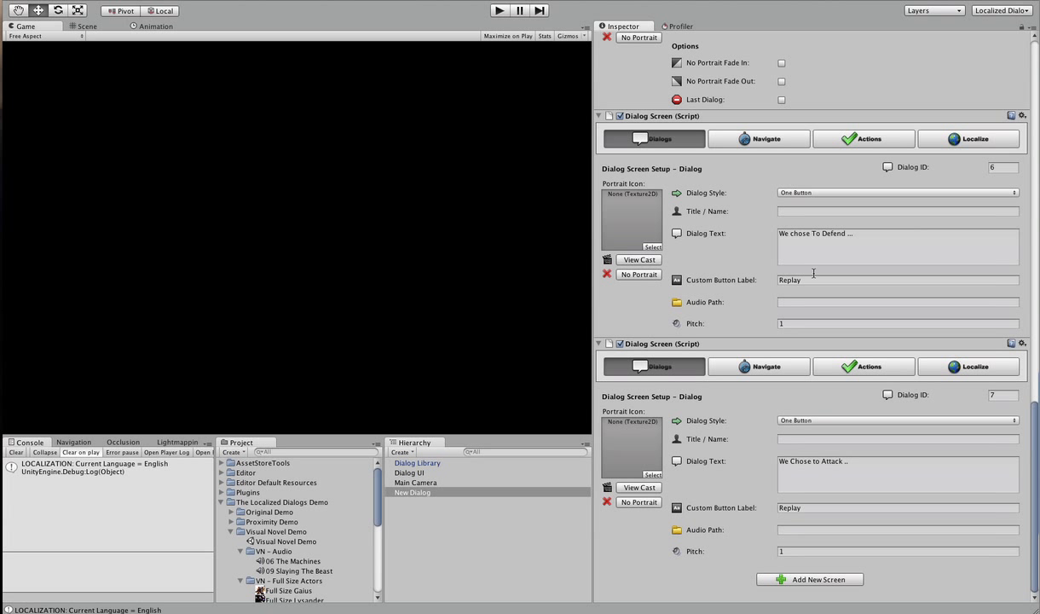
Step: Add a new dialog screen and set the Flee destination in dialog screen 5's navigation to 8
{"action": "left_click", "coordinate": [825, 579]}
{"action": "scroll", "coordinate": [813, 494], "scroll_direction": "up", "scroll_amount": 10}
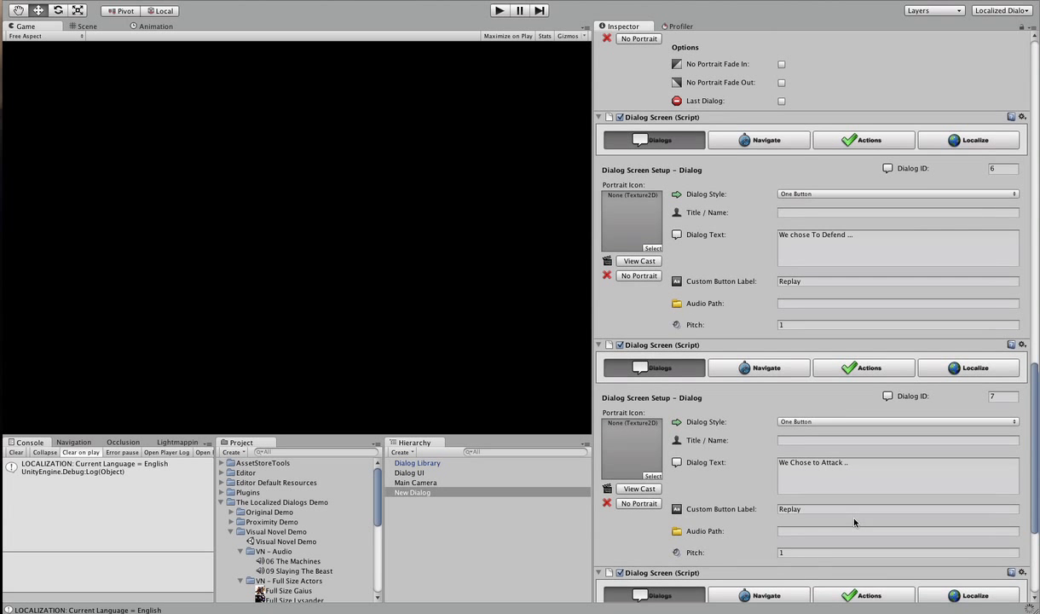
{"action": "left_click", "coordinate": [795, 392]}
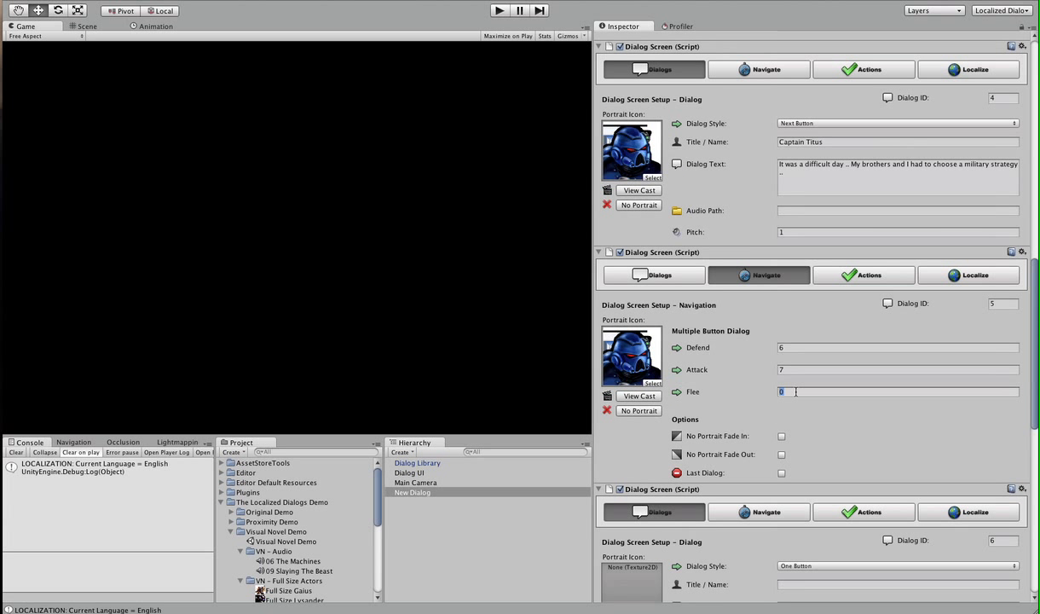
{"action": "type", "text": "8"}
Step: Give dialog screen 8 the text "We Chose To Flee" and the One Button style with the custom button label Replay
{"action": "scroll", "coordinate": [688, 349], "scroll_direction": "down", "scroll_amount": 5}
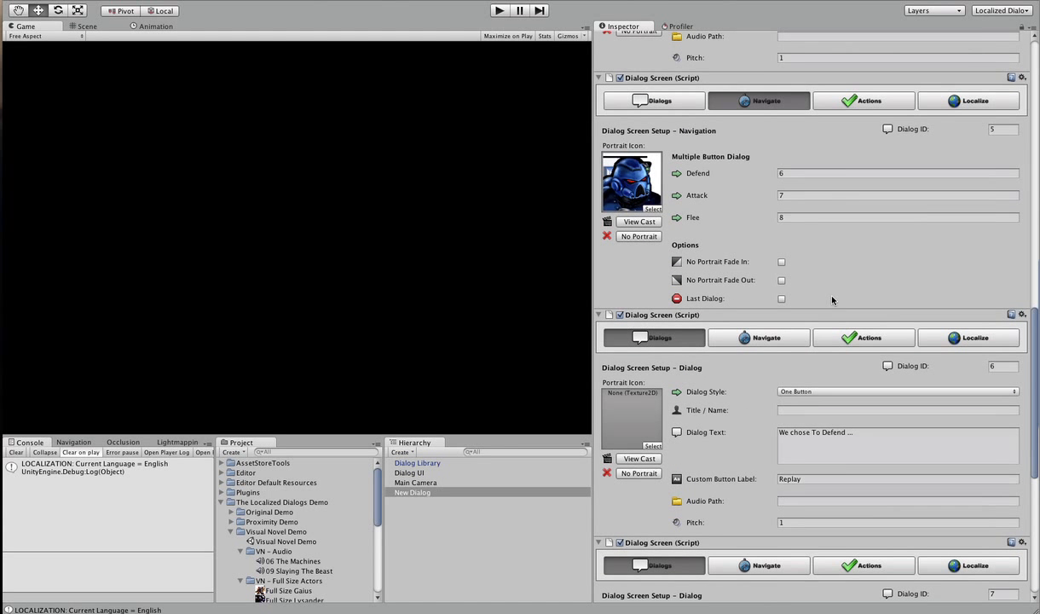
{"action": "scroll", "coordinate": [792, 282], "scroll_direction": "down", "scroll_amount": 3}
{"action": "scroll", "coordinate": [742, 273], "scroll_direction": "up", "scroll_amount": 1}
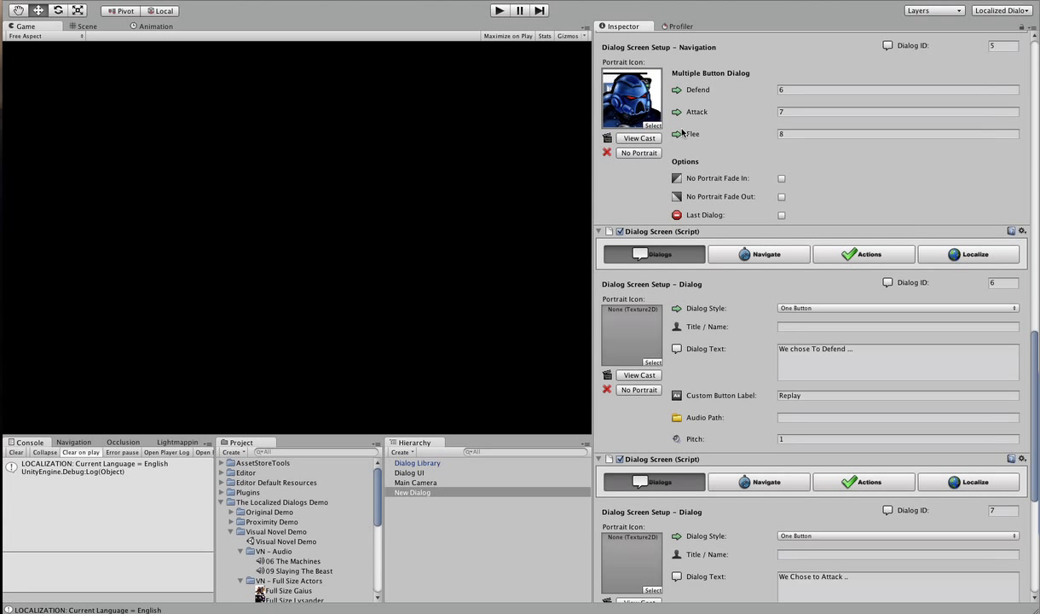
{"action": "scroll", "coordinate": [835, 298], "scroll_direction": "down", "scroll_amount": 9}
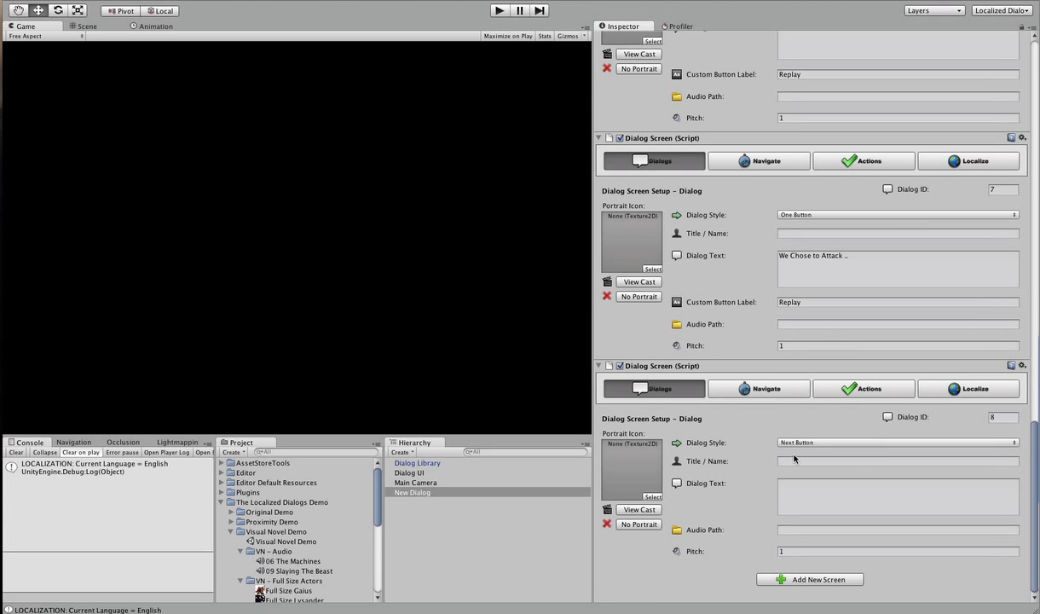
{"action": "left_click", "coordinate": [840, 481]}
{"action": "type", "text": "We Chose To Flee"}
{"action": "left_click", "coordinate": [843, 442]}
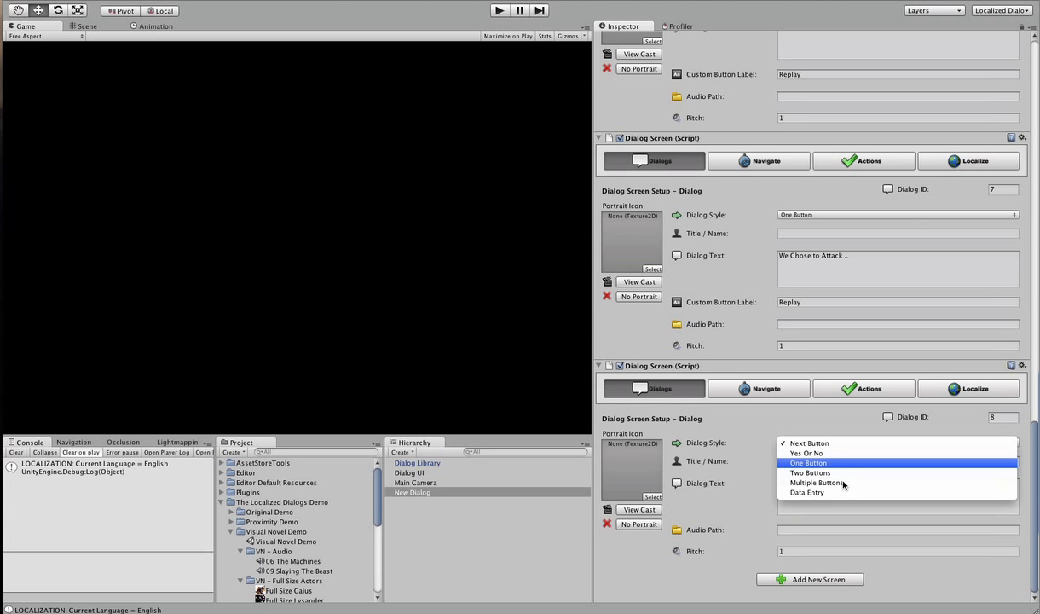
{"action": "left_click", "coordinate": [845, 462]}
{"action": "left_click", "coordinate": [814, 529]}
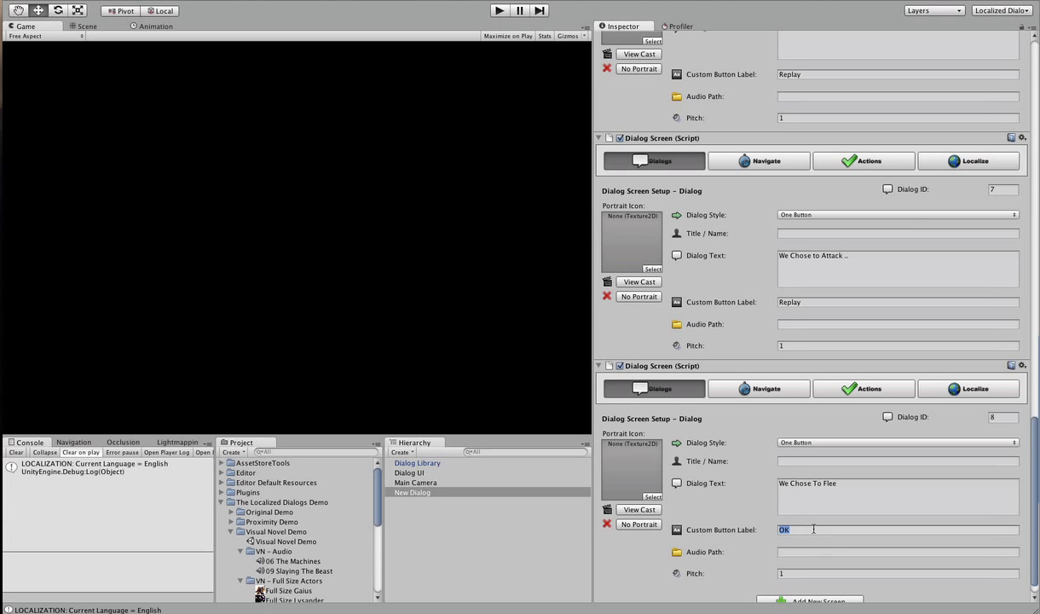
{"action": "type", "text": "Replay"}
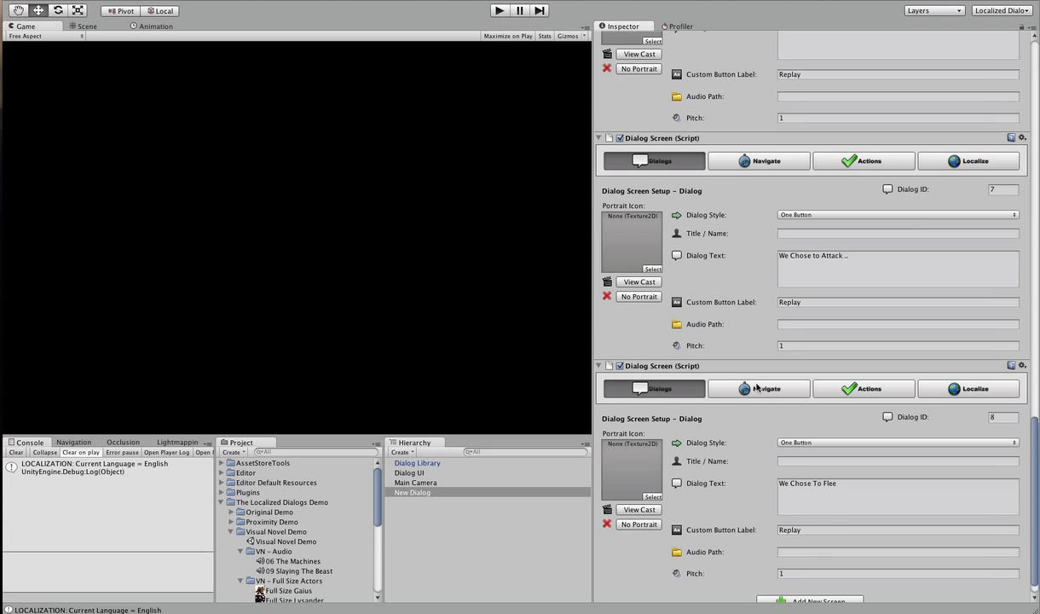
Step: Set the Replay Screen destination in dialog screen 8's navigation to 2
{"action": "left_click", "coordinate": [756, 393]}
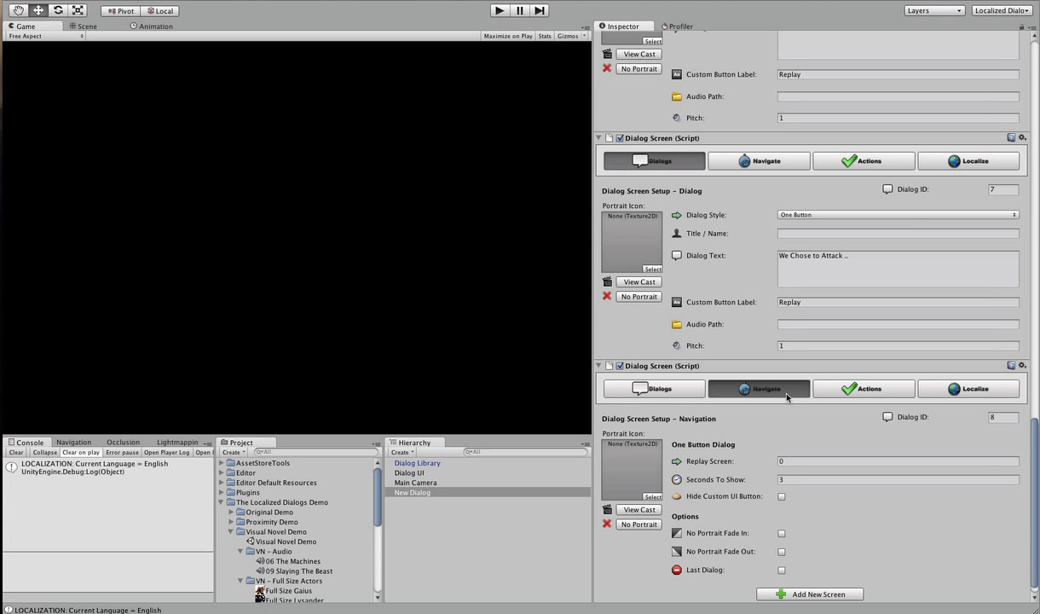
{"action": "left_click", "coordinate": [800, 461]}
{"action": "type", "text": "2"}
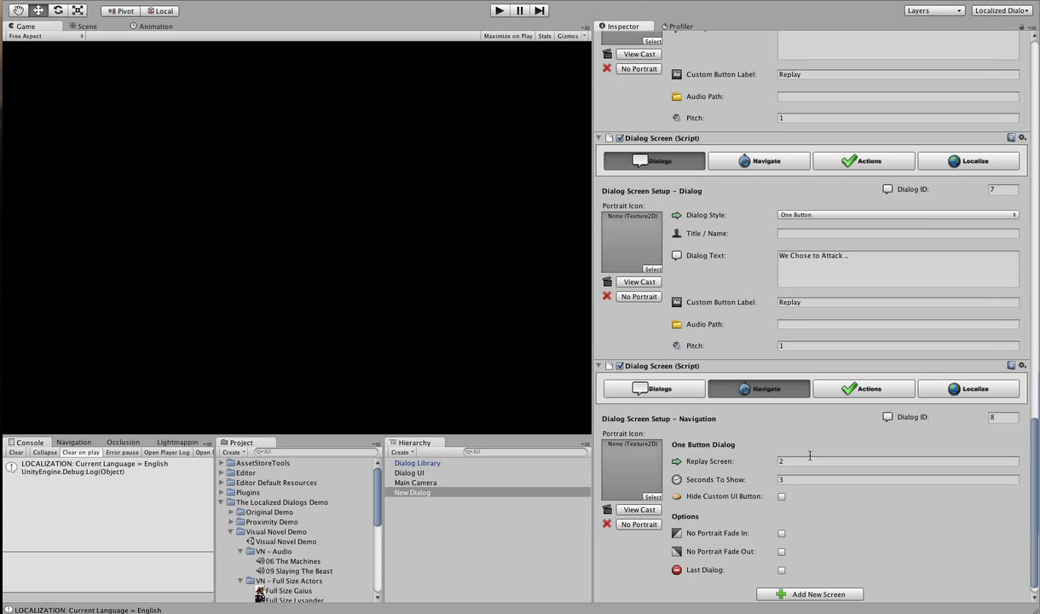
Step: Make dialog screen 8's music channel fade in and play 06 The Machines on loop, and return to its dialog settings
{"action": "left_click", "coordinate": [882, 450]}
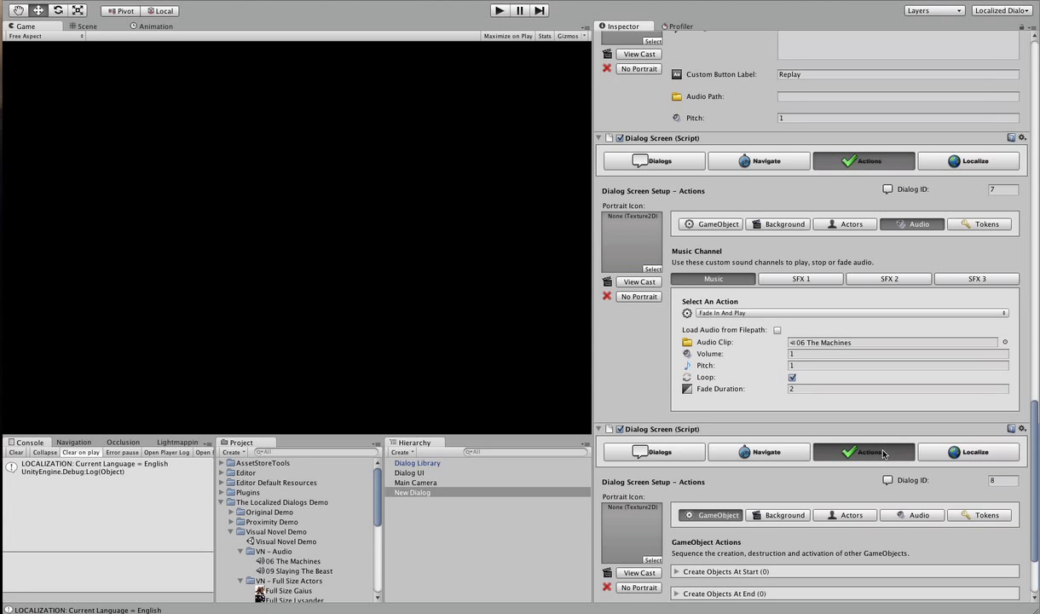
{"action": "scroll", "coordinate": [861, 433], "scroll_direction": "down", "scroll_amount": 2}
{"action": "left_click", "coordinate": [724, 537]}
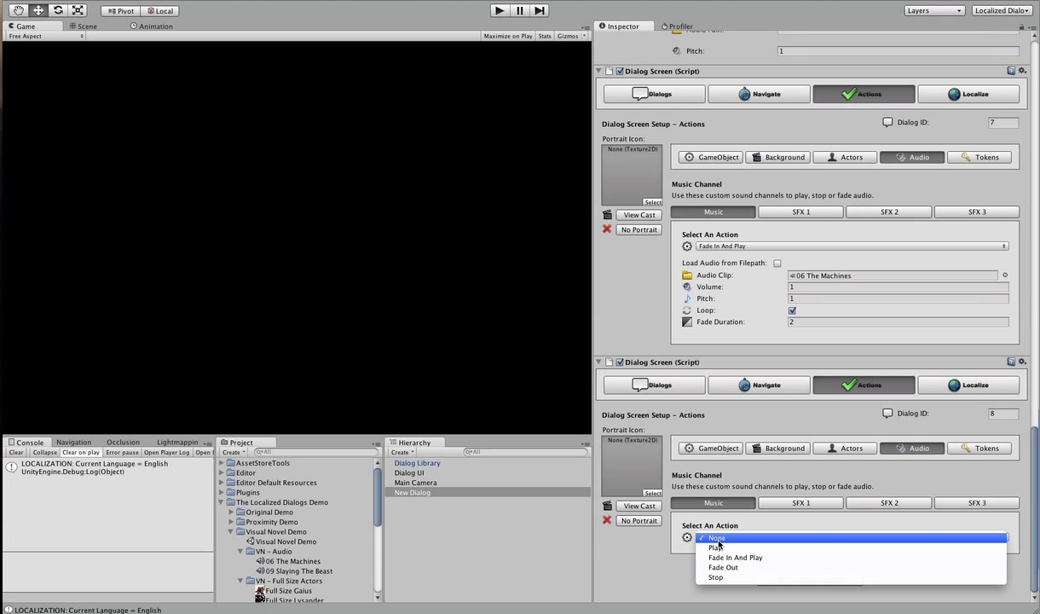
{"action": "left_click", "coordinate": [722, 554]}
{"action": "scroll", "coordinate": [724, 546], "scroll_direction": "down", "scroll_amount": 2}
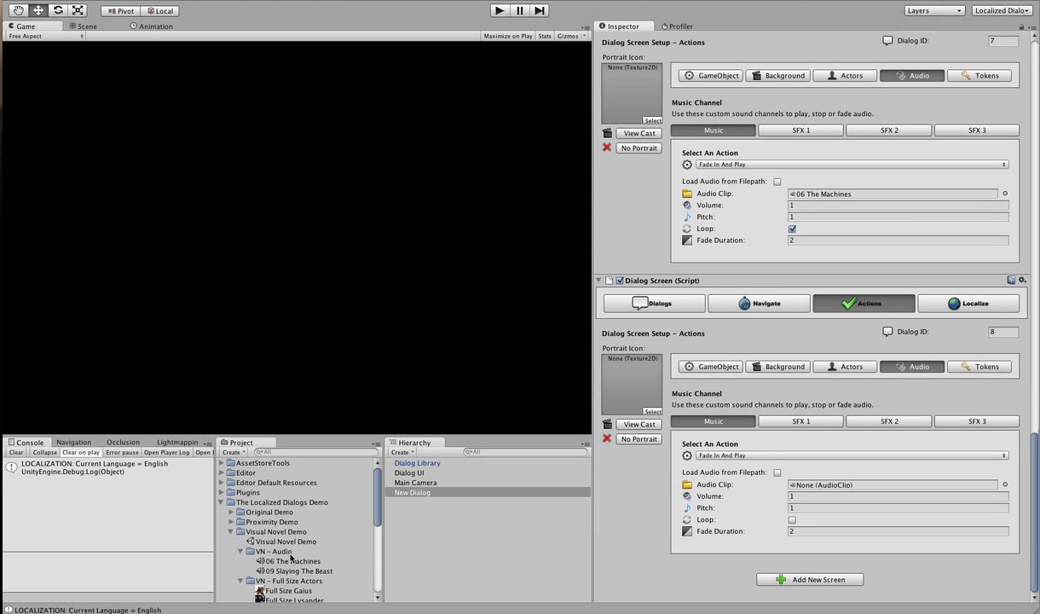
{"action": "left_click_drag", "start_coordinate": [301, 561], "coordinate": [877, 489]}
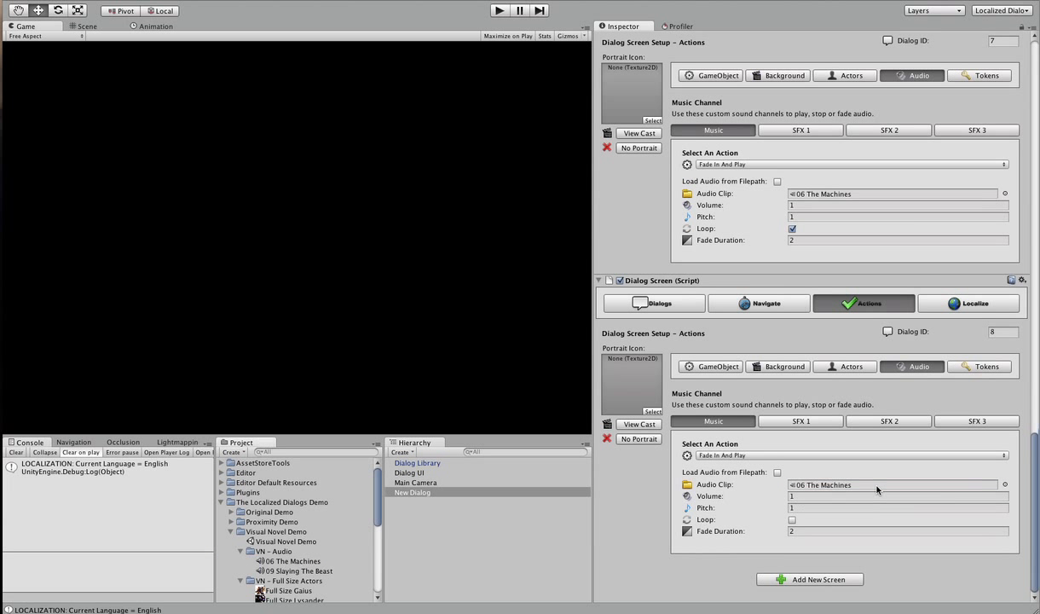
{"action": "left_click", "coordinate": [792, 520]}
{"action": "left_click", "coordinate": [678, 308]}
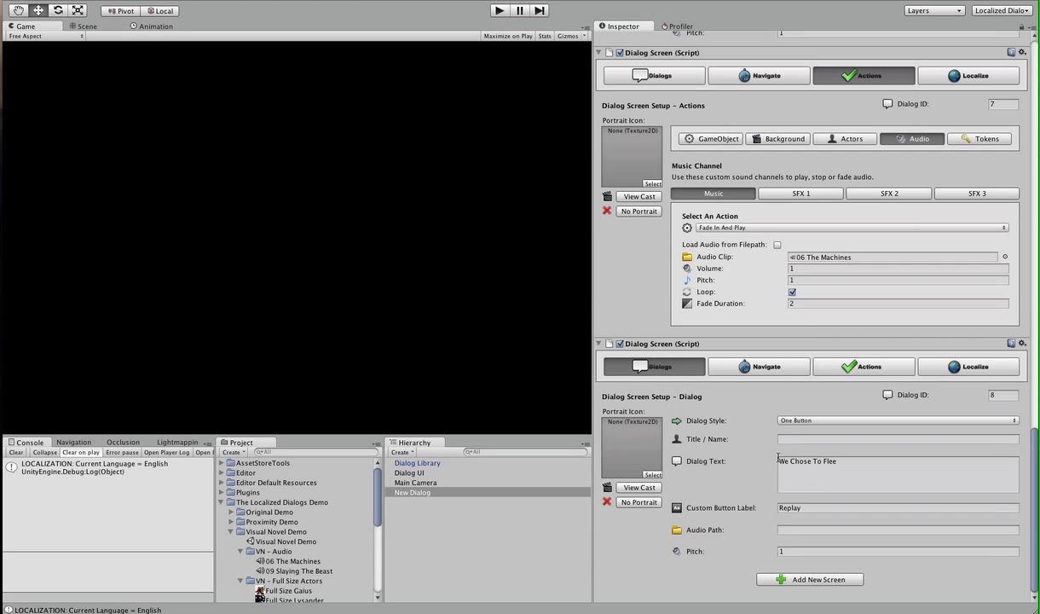
Step: Play-test the dialog by entering a player name and advancing through the story screens to Military Strategies
{"action": "left_click", "coordinate": [498, 11]}
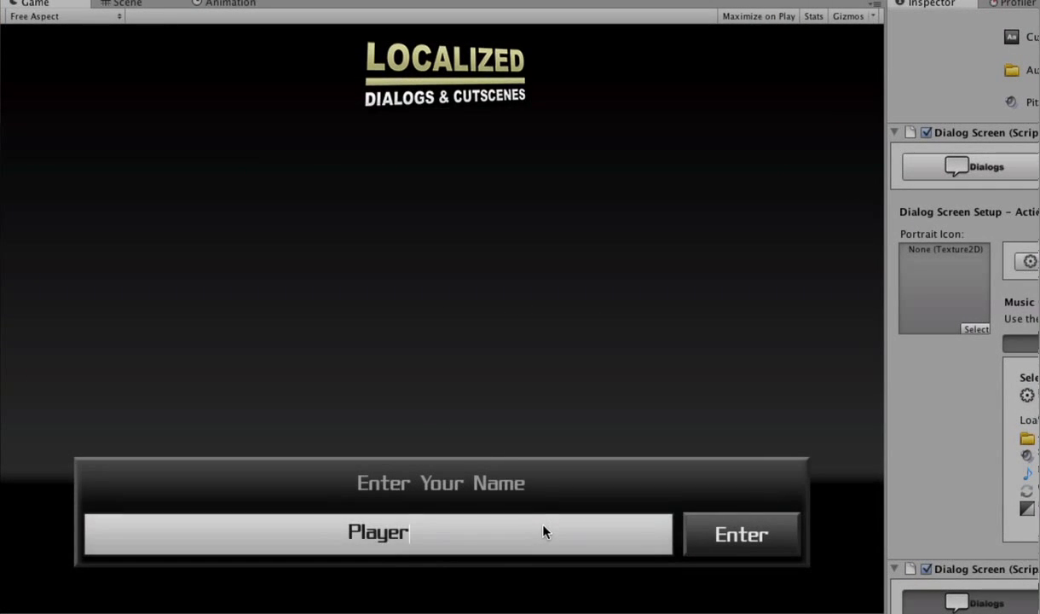
{"action": "left_click", "coordinate": [539, 527]}
{"action": "type", "text": "Mike"}
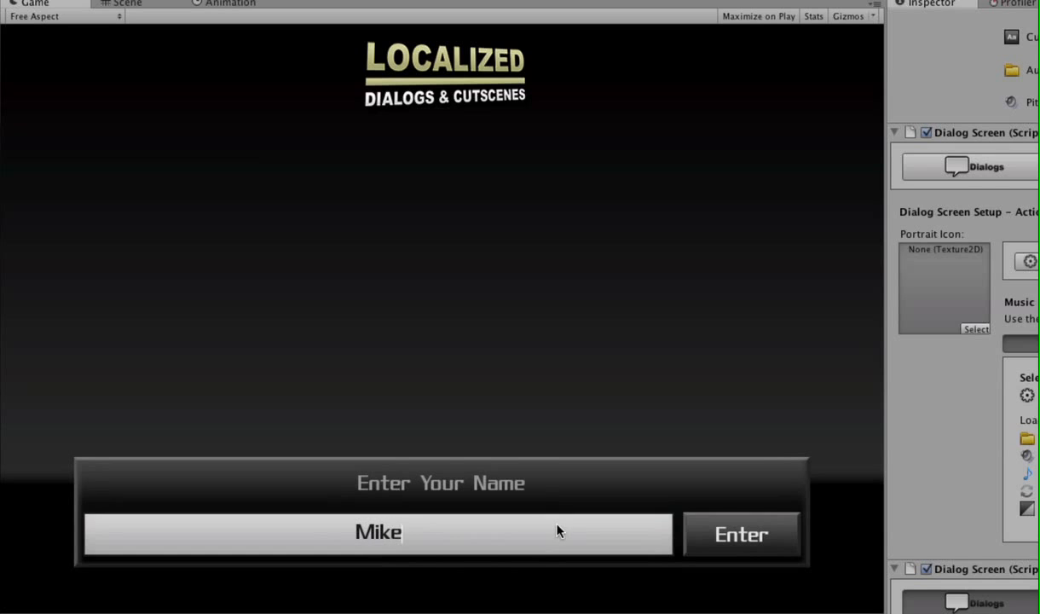
{"action": "left_click", "coordinate": [714, 535]}
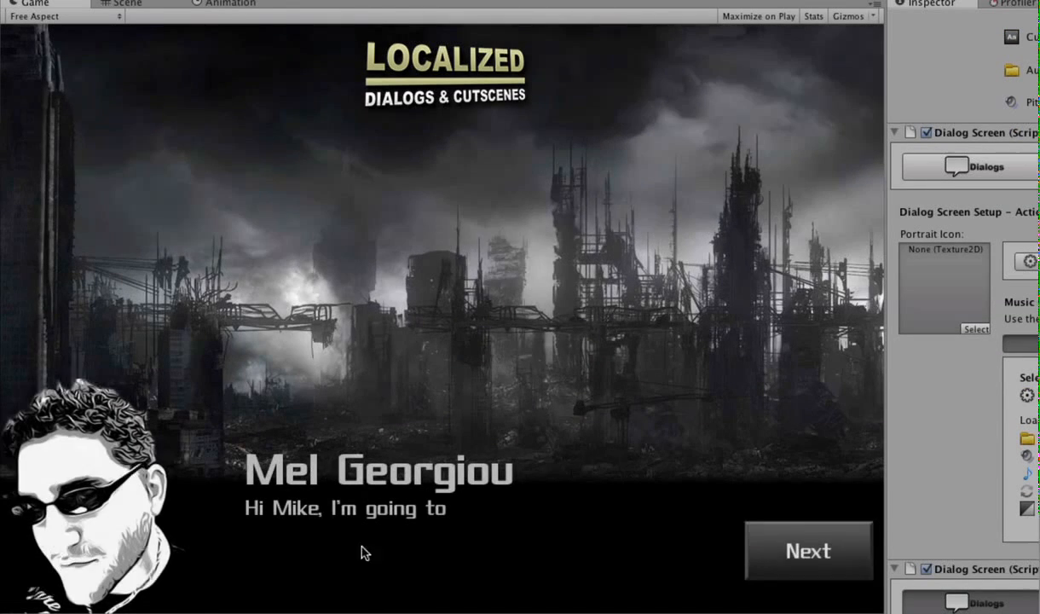
{"action": "left_click", "coordinate": [802, 551]}
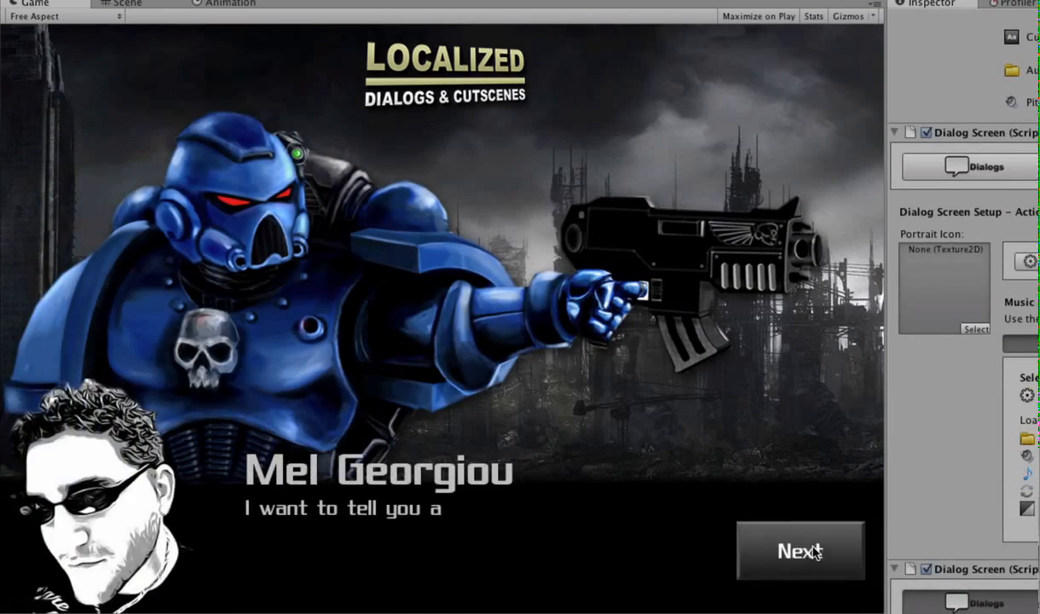
{"action": "left_click", "coordinate": [814, 553]}
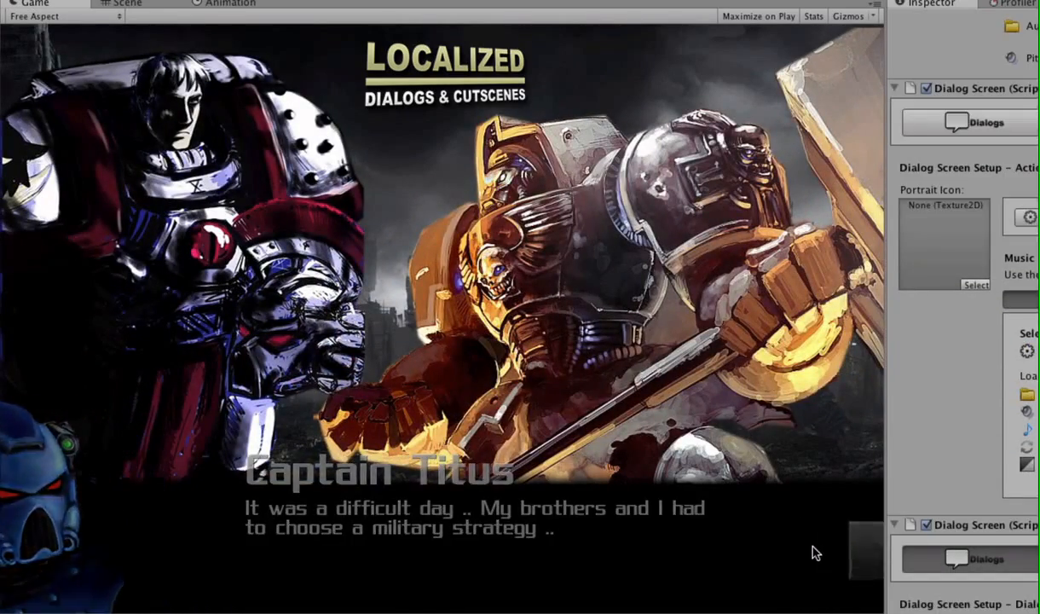
{"action": "left_click", "coordinate": [814, 553]}
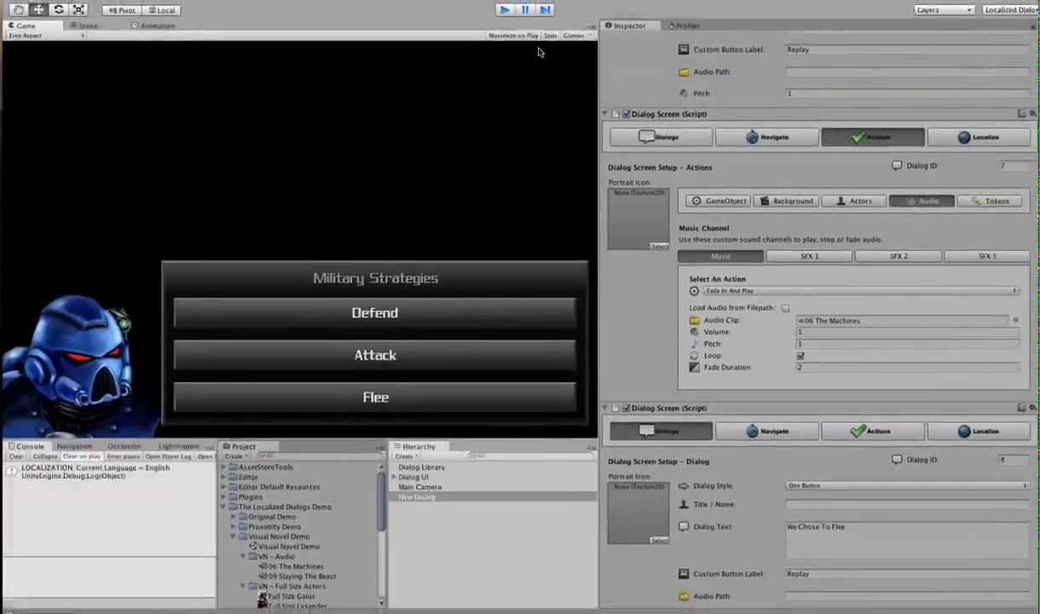
{"action": "left_click", "coordinate": [362, 501]}
Step: Enable background layer 1 in dialog screen 8's actions, assign it the Flee scene image and set its display to Fade In
{"action": "scroll", "coordinate": [823, 384], "scroll_direction": "down", "scroll_amount": 1}
{"action": "left_click", "coordinate": [827, 362]}
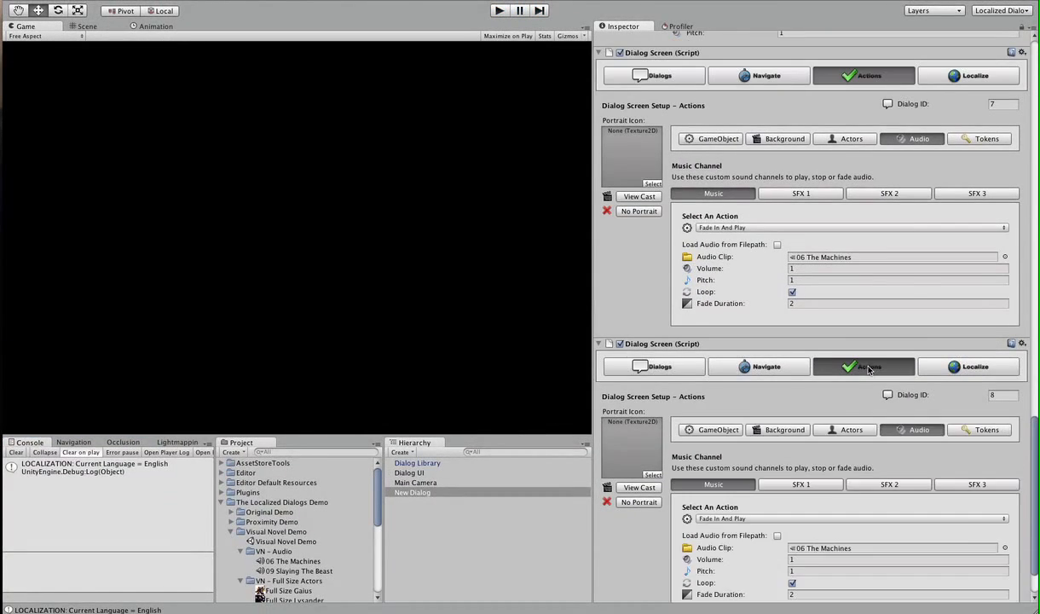
{"action": "scroll", "coordinate": [827, 358], "scroll_direction": "down", "scroll_amount": 2}
{"action": "left_click", "coordinate": [786, 365]}
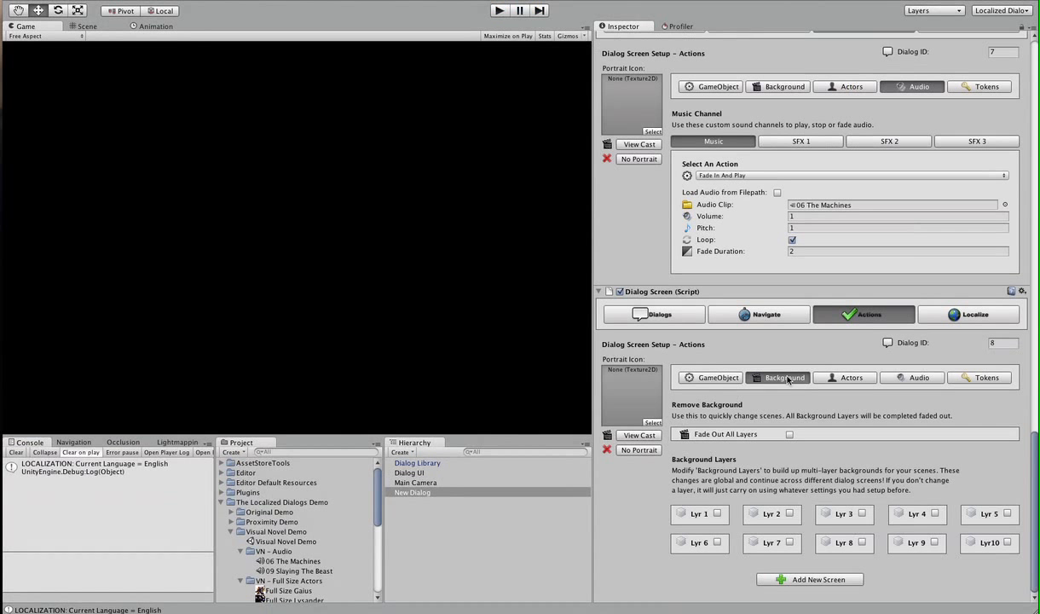
{"action": "left_click", "coordinate": [717, 512]}
{"action": "scroll", "coordinate": [760, 466], "scroll_direction": "down", "scroll_amount": 3}
{"action": "left_click", "coordinate": [706, 439]}
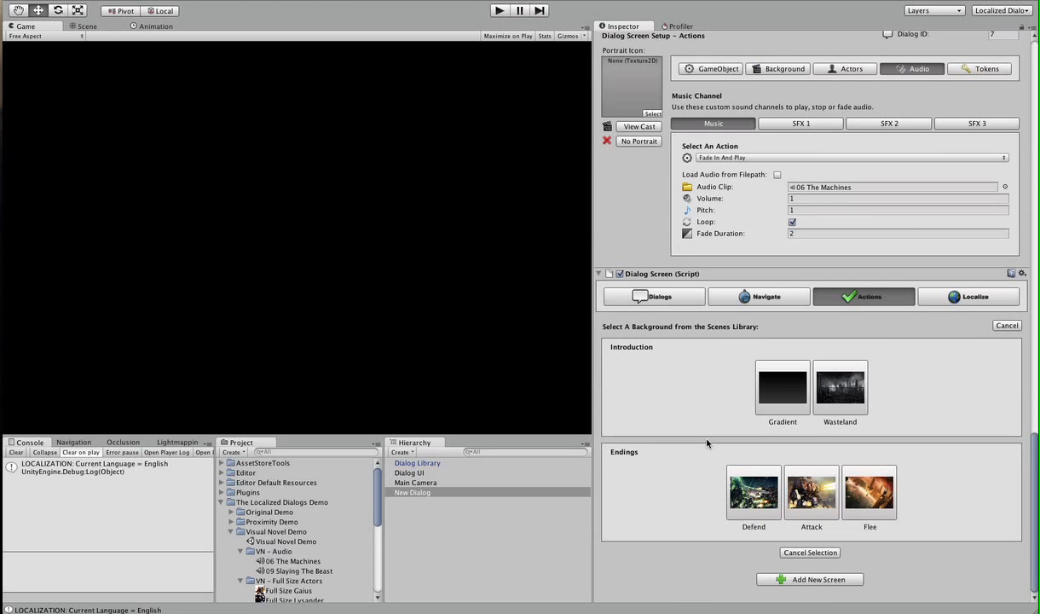
{"action": "left_click", "coordinate": [870, 491]}
{"action": "scroll", "coordinate": [878, 470], "scroll_direction": "down", "scroll_amount": 3}
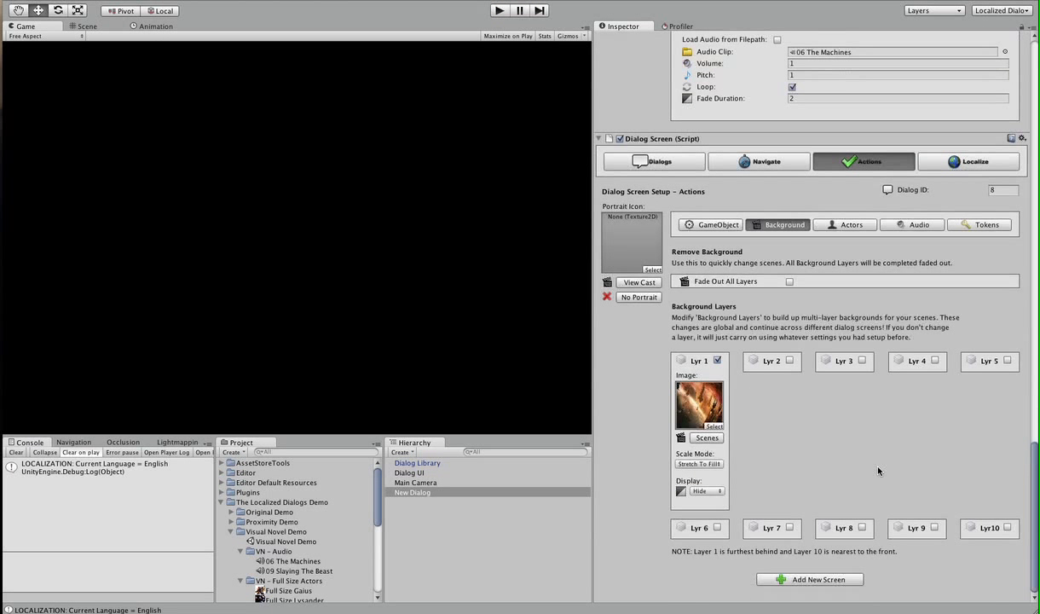
{"action": "left_click", "coordinate": [705, 491]}
{"action": "left_click", "coordinate": [704, 469]}
Step: Start a play test of the dialog and submit a player name on the Enter Your Name screen
{"action": "left_click", "coordinate": [500, 10]}
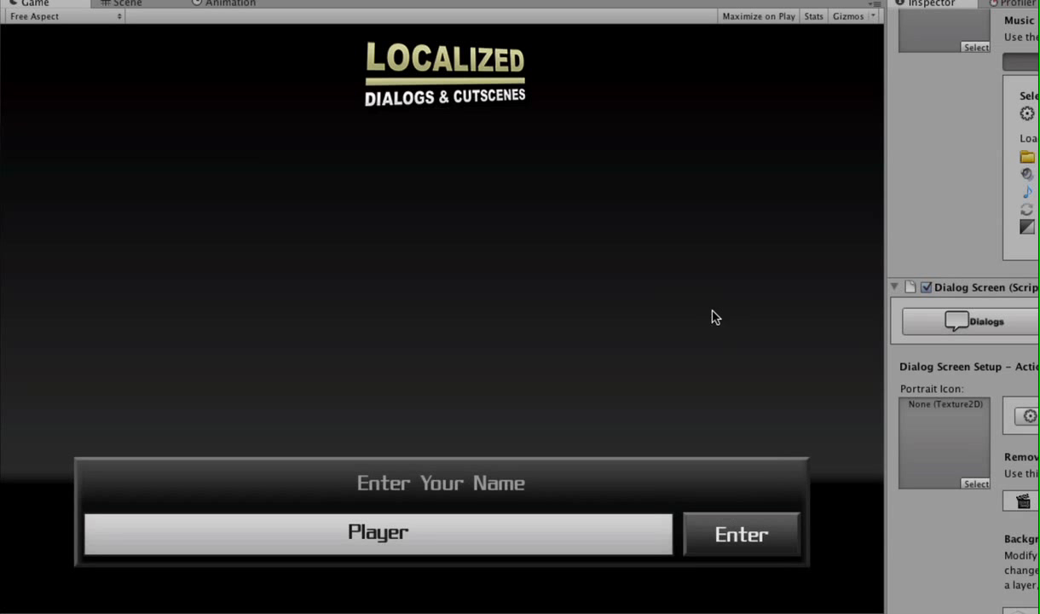
{"action": "scroll", "coordinate": [962, 307], "scroll_direction": "down", "scroll_amount": 5}
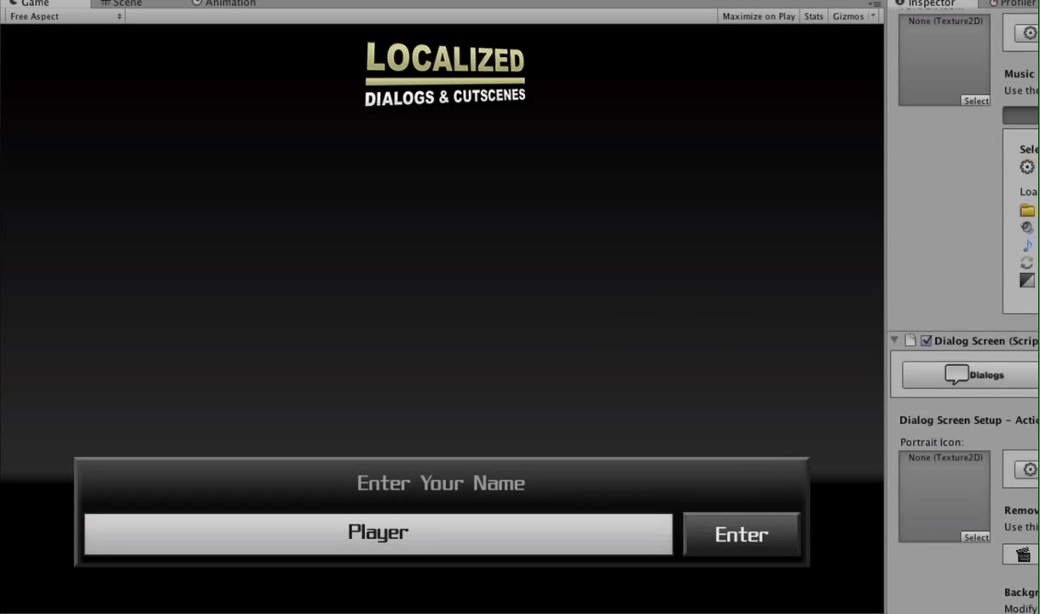
{"action": "scroll", "coordinate": [1030, 607], "scroll_direction": "down", "scroll_amount": 8}
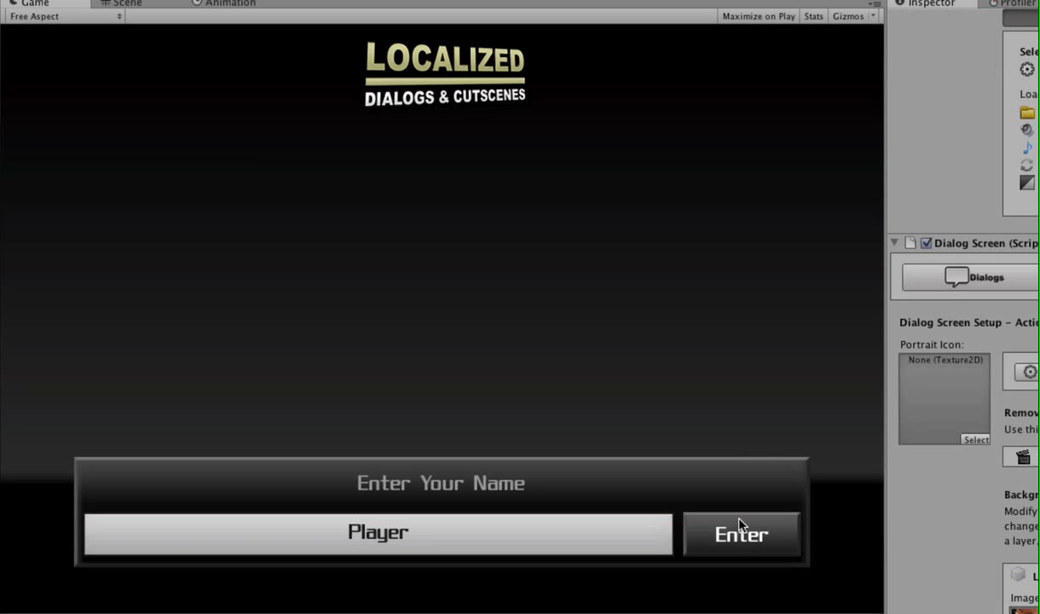
{"action": "left_click", "coordinate": [508, 539]}
{"action": "type", "text": "Mike"}
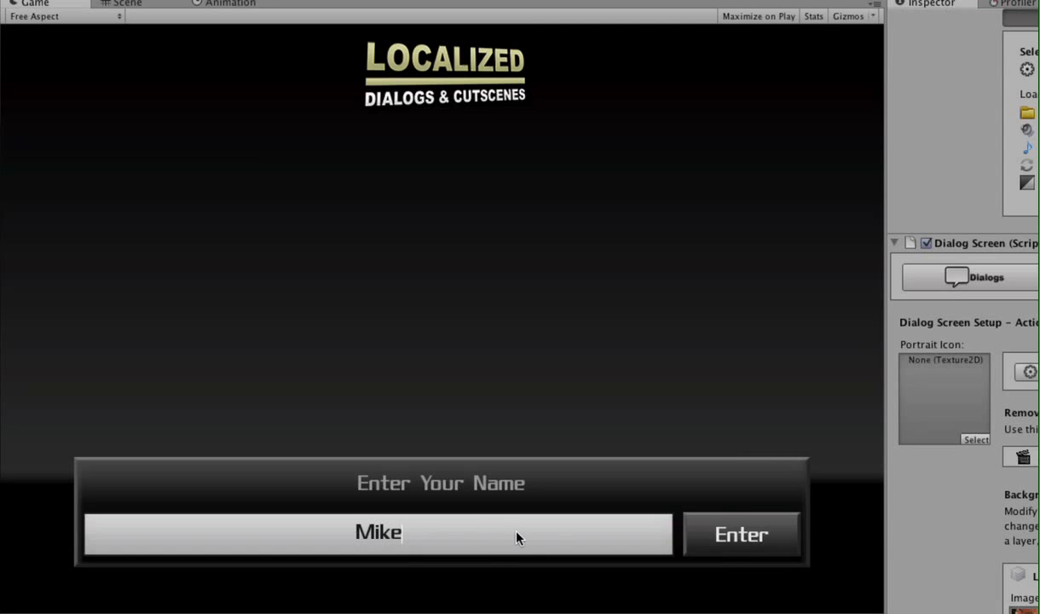
{"action": "left_click", "coordinate": [753, 531]}
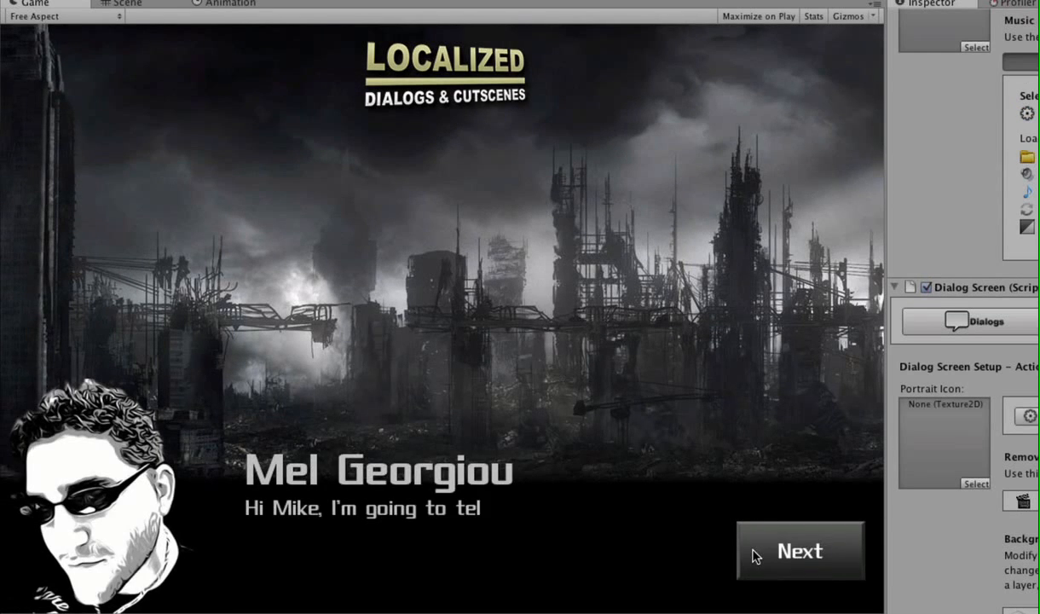
Step: Advance through the story screens to Military Strategies and choose Flee
{"action": "left_click", "coordinate": [753, 551]}
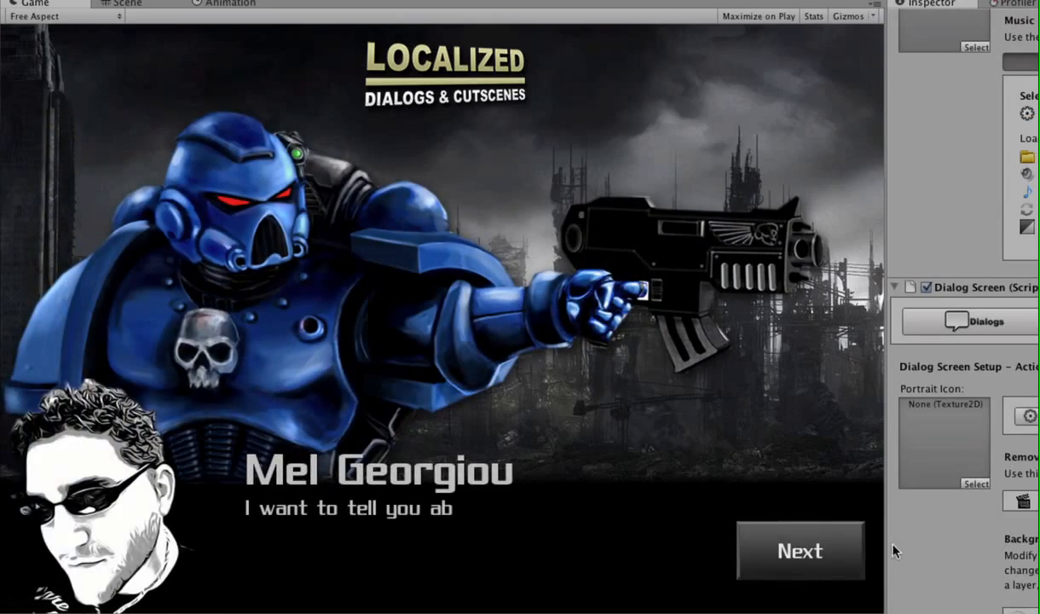
{"action": "left_click", "coordinate": [813, 551]}
{"action": "left_click", "coordinate": [813, 550]}
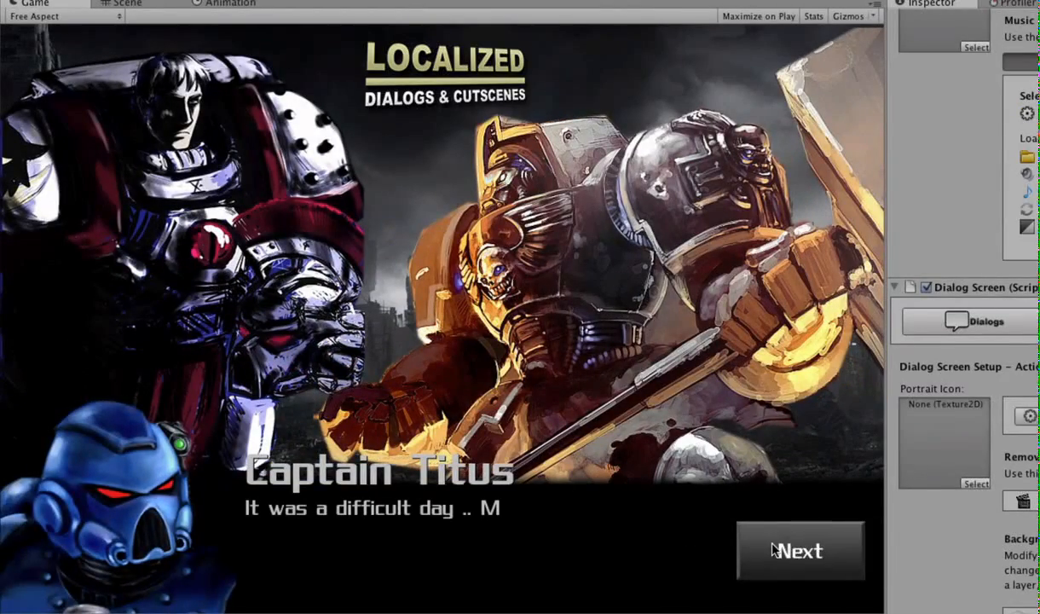
{"action": "left_click", "coordinate": [763, 551]}
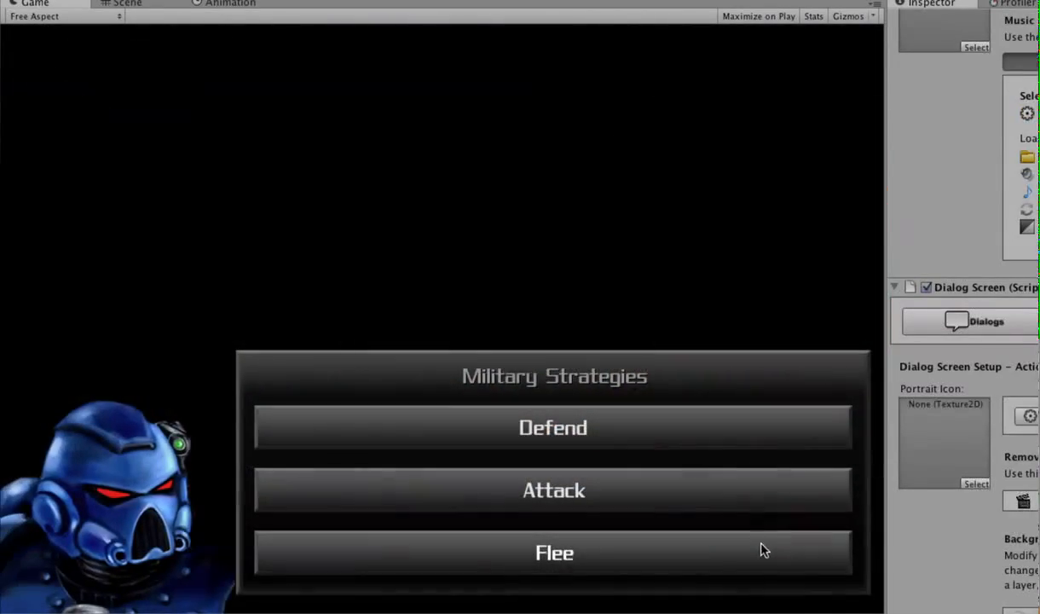
{"action": "left_click", "coordinate": [560, 558]}
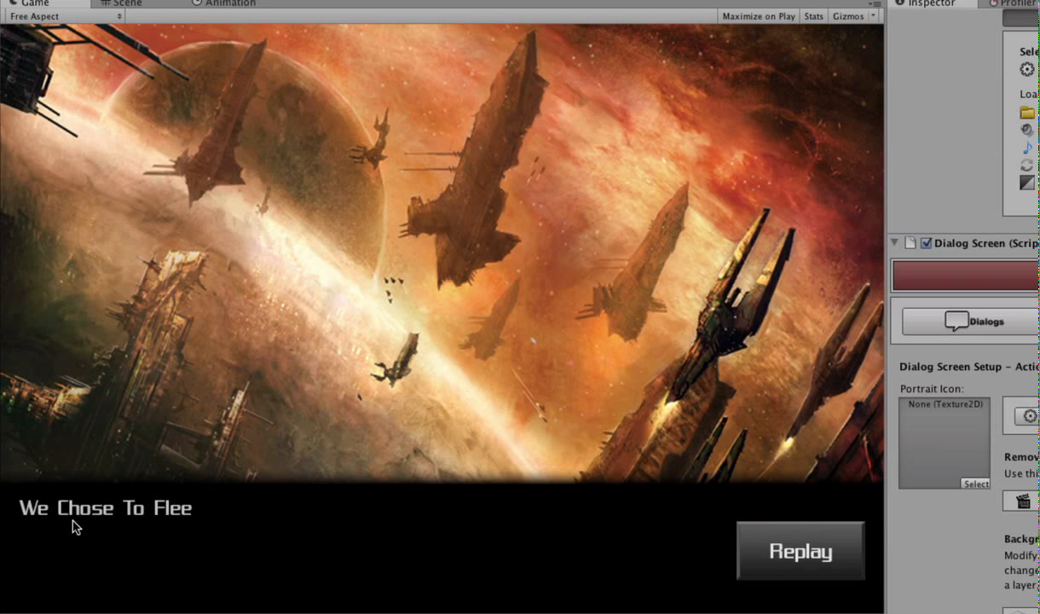
Step: Replay the story from the Flee ending screen and end the play test
{"action": "left_click", "coordinate": [829, 565]}
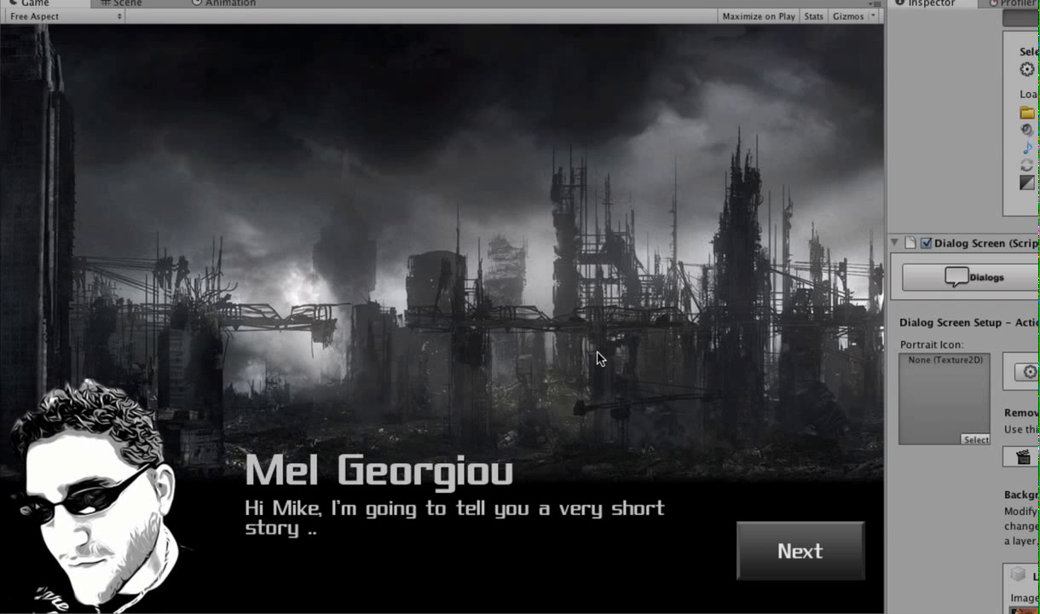
{"action": "scroll", "coordinate": [980, 426], "scroll_direction": "down", "scroll_amount": 10}
{"action": "scroll", "coordinate": [963, 307], "scroll_direction": "up", "scroll_amount": 10}
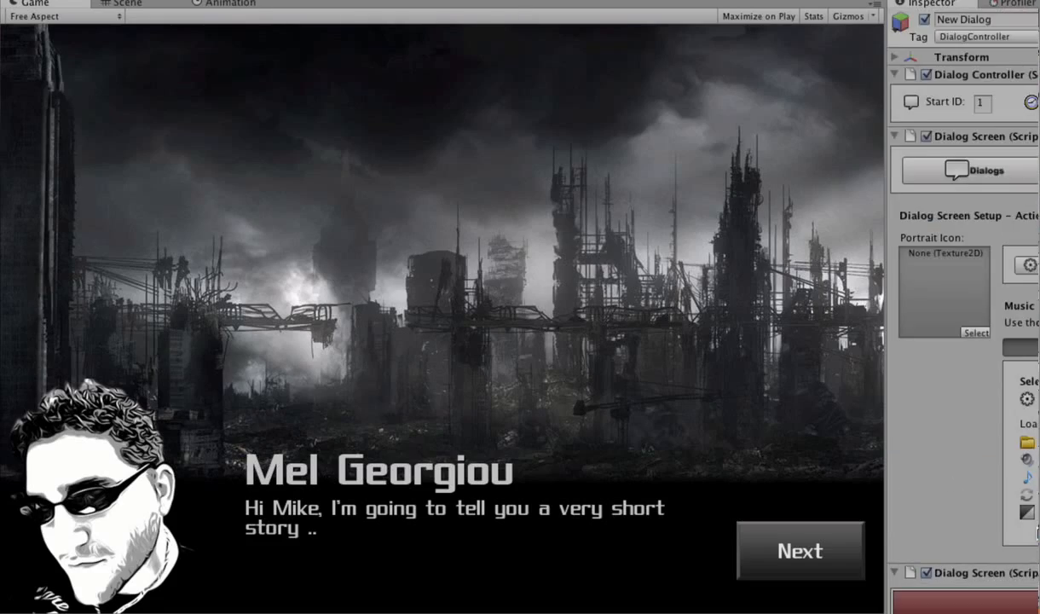
{"action": "scroll", "coordinate": [963, 341], "scroll_direction": "down", "scroll_amount": 10}
{"action": "scroll", "coordinate": [964, 341], "scroll_direction": "up", "scroll_amount": 8}
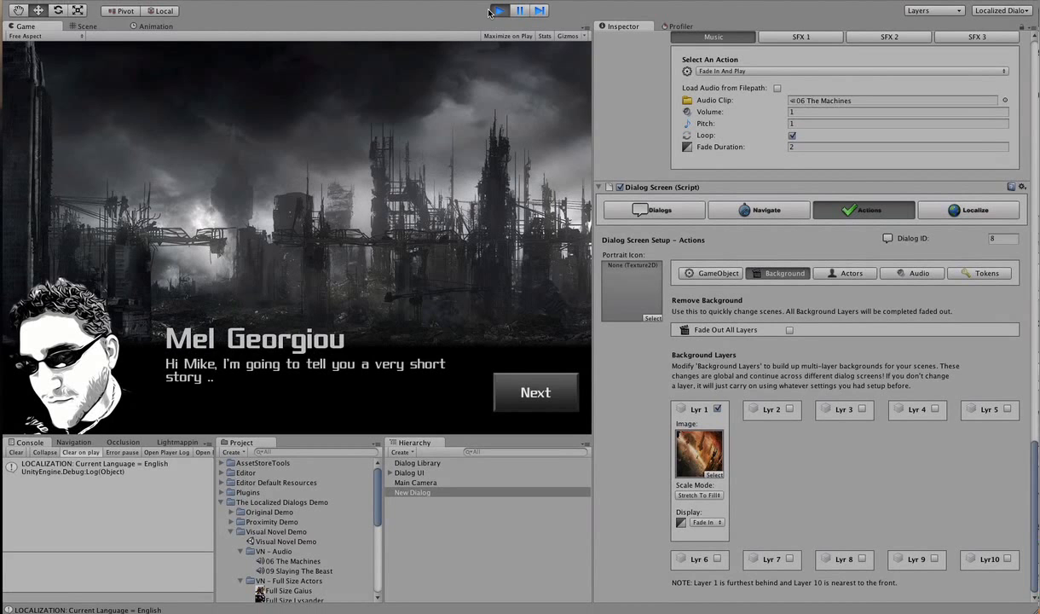
{"action": "left_click", "coordinate": [494, 11]}
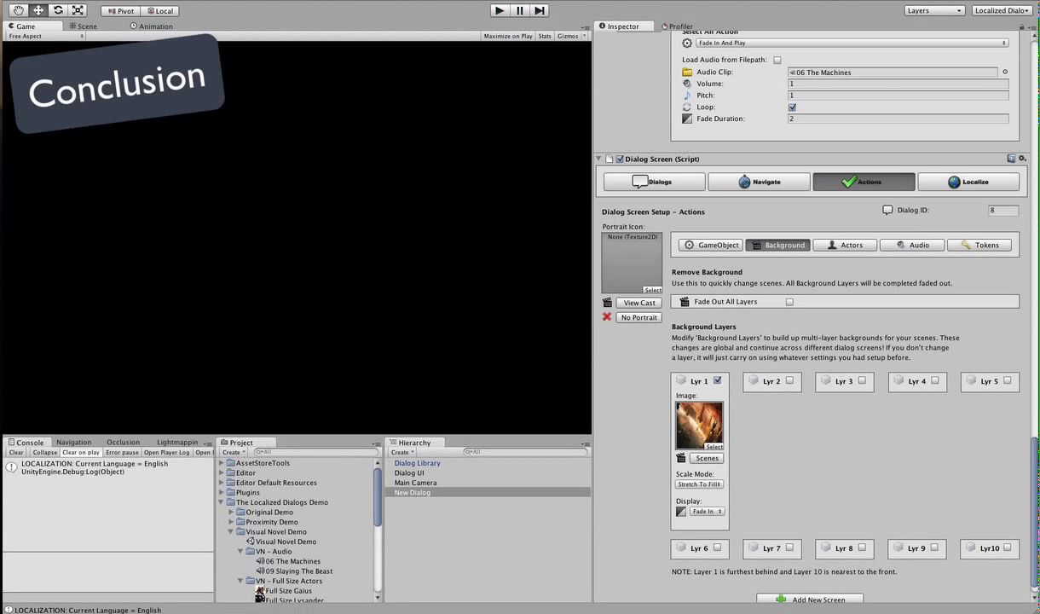
Step: Review the settings of all the New Dialog object's dialog screens, from screen 1 to screen 8
{"action": "scroll", "coordinate": [767, 398], "scroll_direction": "up", "scroll_amount": 15}
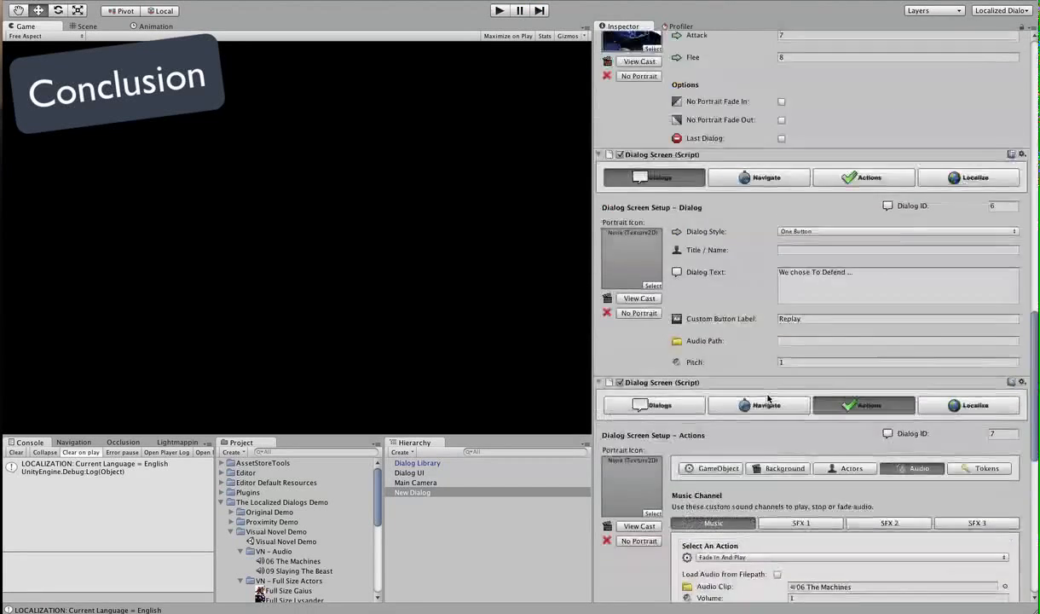
{"action": "scroll", "coordinate": [767, 398], "scroll_direction": "up", "scroll_amount": 10}
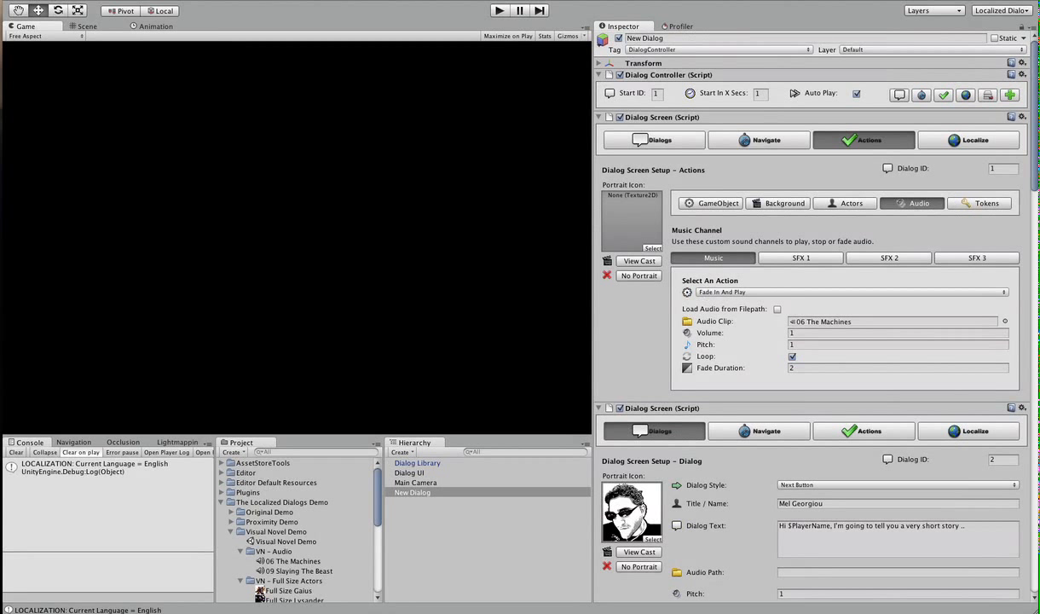
{"action": "scroll", "coordinate": [851, 365], "scroll_direction": "down", "scroll_amount": 4}
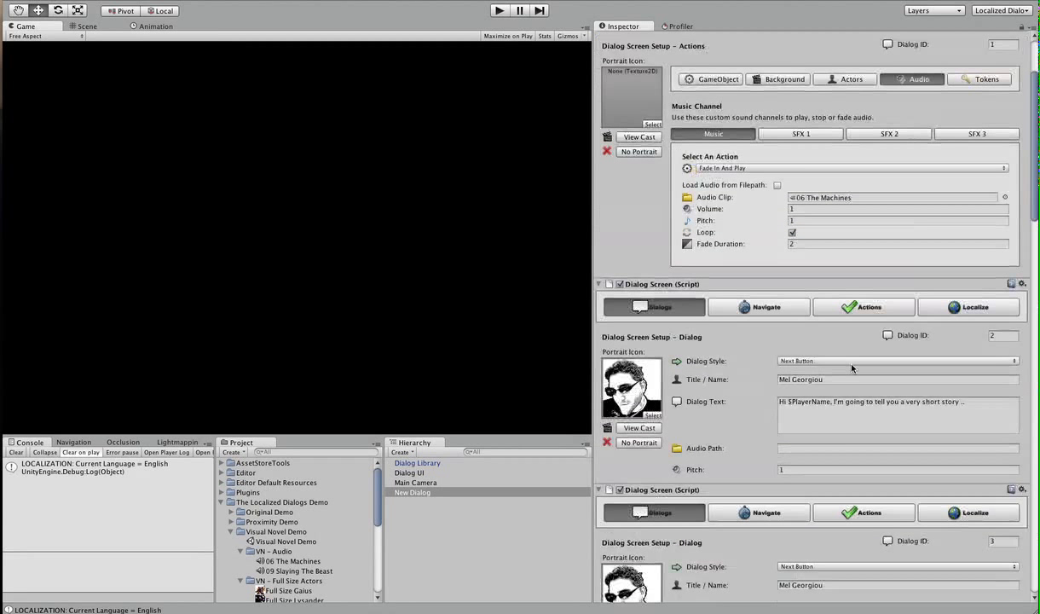
{"action": "scroll", "coordinate": [811, 346], "scroll_direction": "up", "scroll_amount": 4}
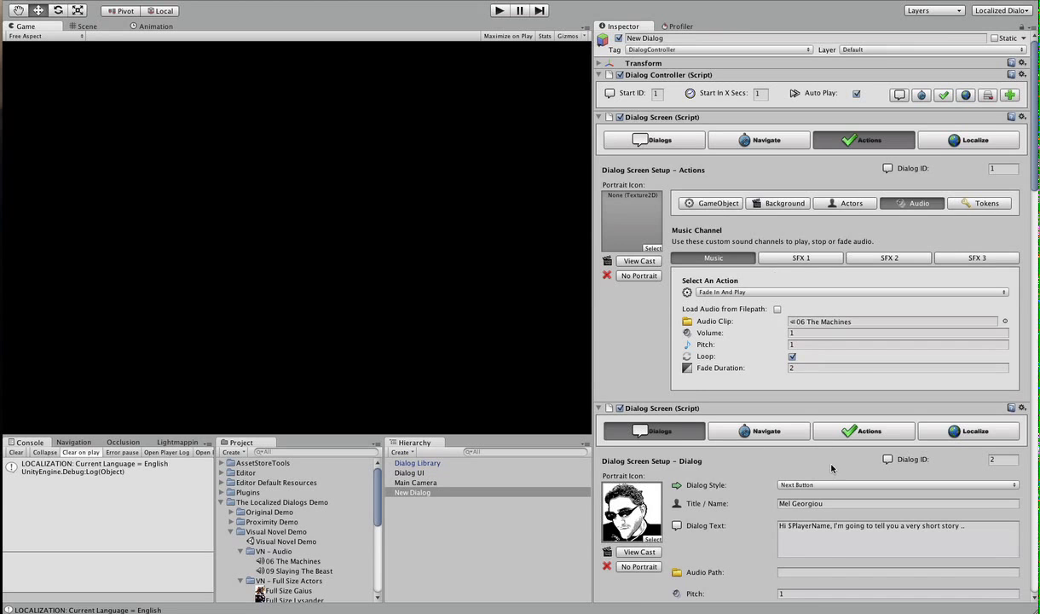
{"action": "scroll", "coordinate": [791, 442], "scroll_direction": "down", "scroll_amount": 15}
{"action": "scroll", "coordinate": [832, 466], "scroll_direction": "down", "scroll_amount": 10}
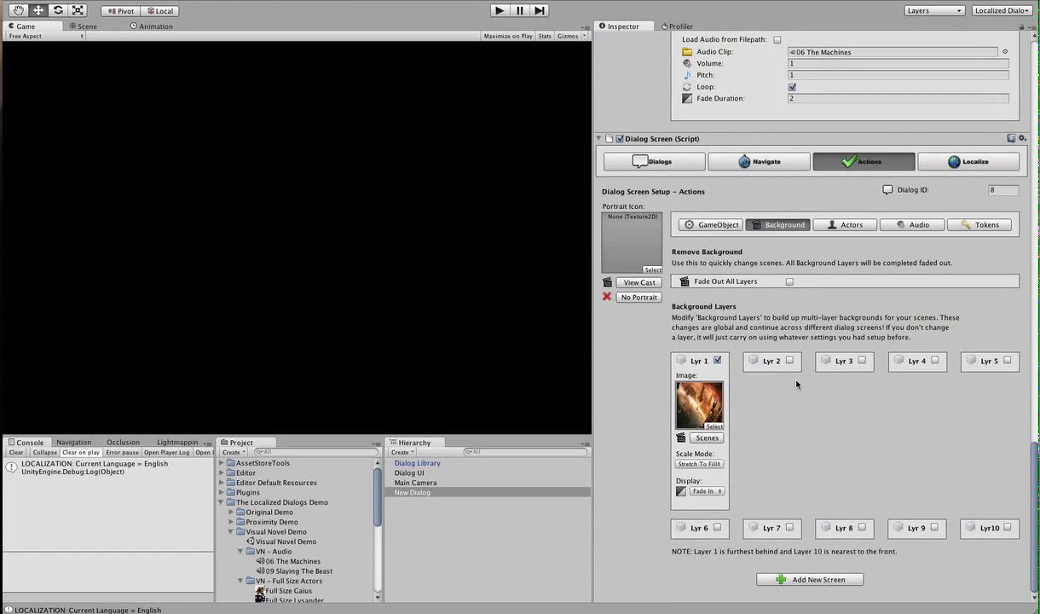
{"action": "scroll", "coordinate": [795, 428], "scroll_direction": "up", "scroll_amount": 15}
{"action": "scroll", "coordinate": [804, 373], "scroll_direction": "up", "scroll_amount": 12}
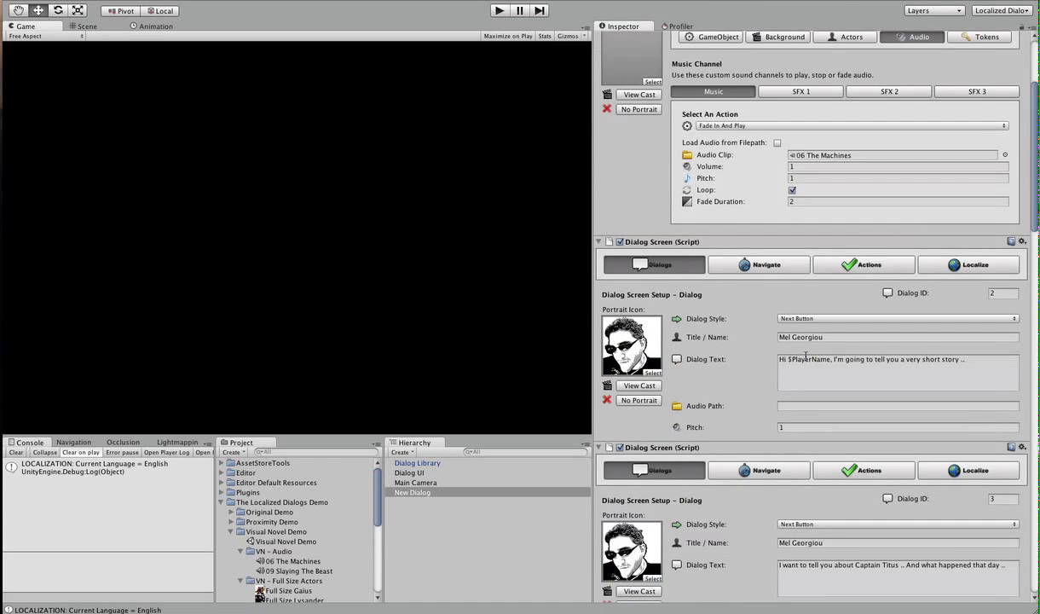
{"action": "scroll", "coordinate": [805, 358], "scroll_direction": "up", "scroll_amount": 5}
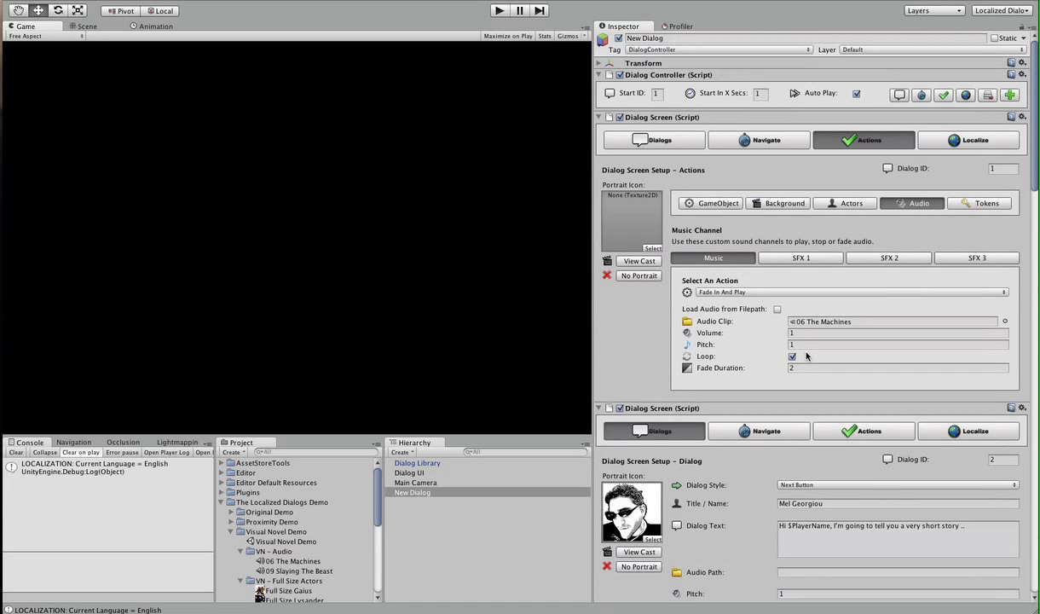
{"action": "scroll", "coordinate": [767, 352], "scroll_direction": "down", "scroll_amount": 15}
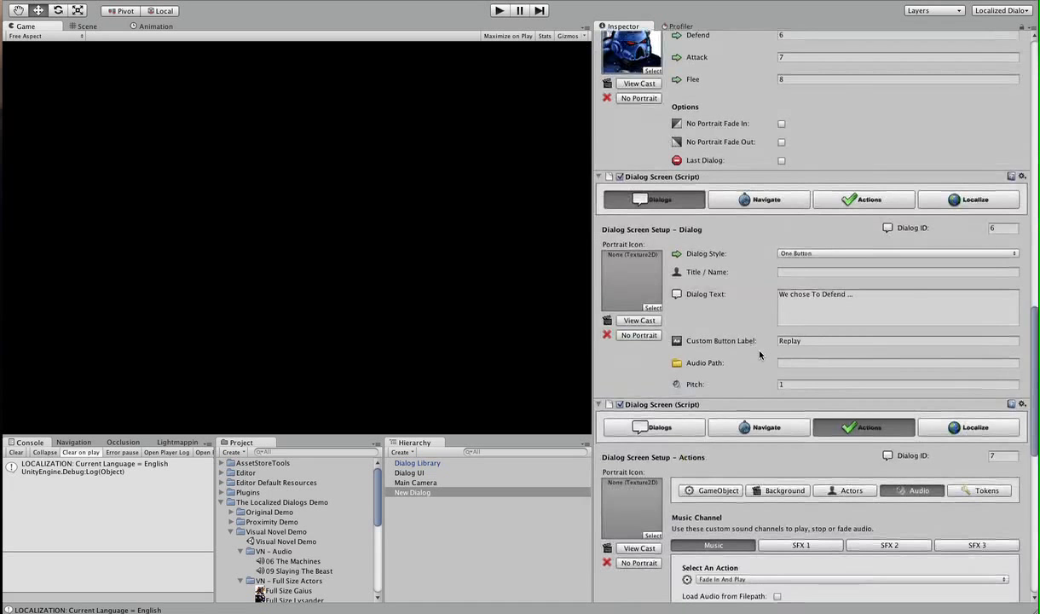
{"action": "scroll", "coordinate": [760, 354], "scroll_direction": "down", "scroll_amount": 10}
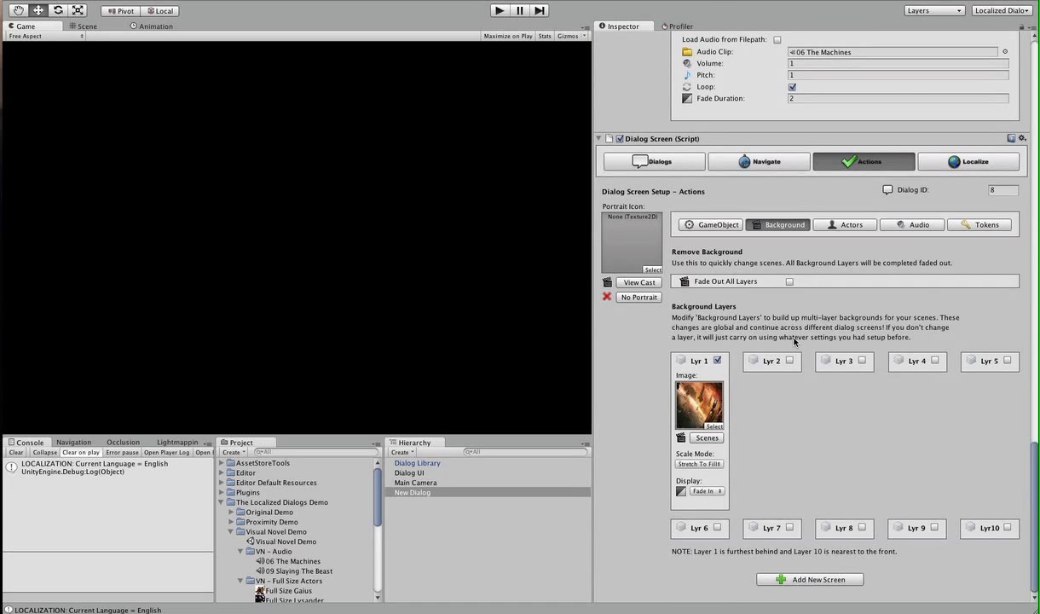
{"action": "scroll", "coordinate": [794, 341], "scroll_direction": "up", "scroll_amount": 20}
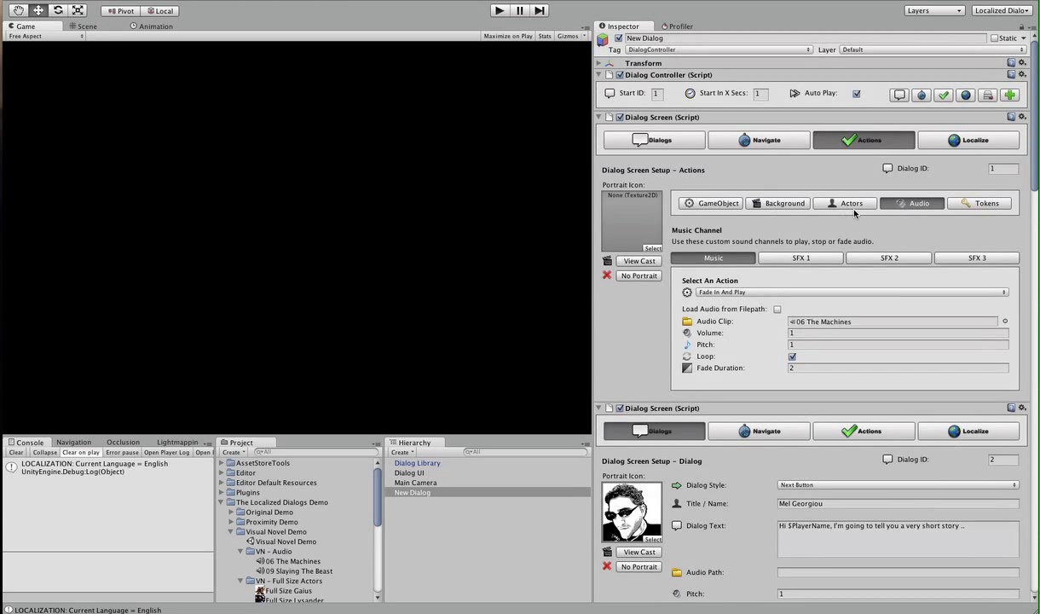
Step: Add an empty Create Objects At Start entry to dialog screen 1's GameObject actions and remove it again
{"action": "left_click", "coordinate": [723, 203]}
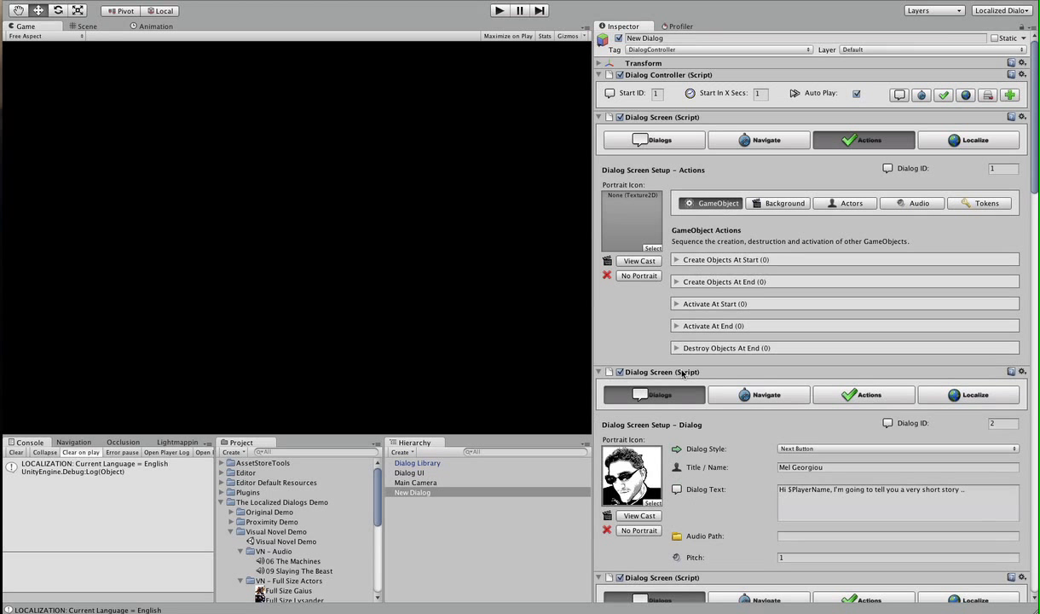
{"action": "left_click", "coordinate": [676, 260]}
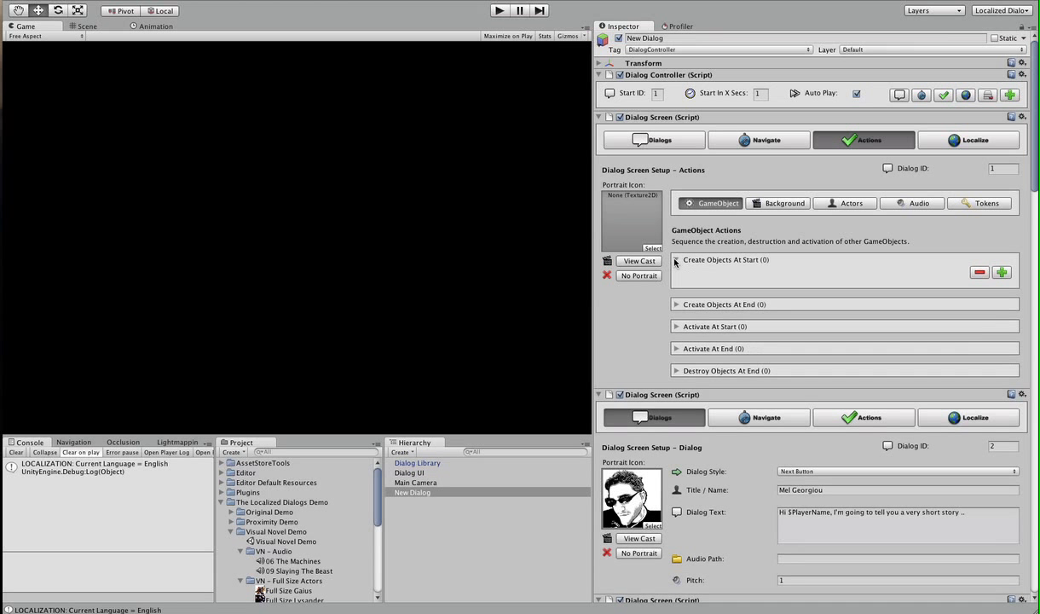
{"action": "left_click", "coordinate": [1001, 271]}
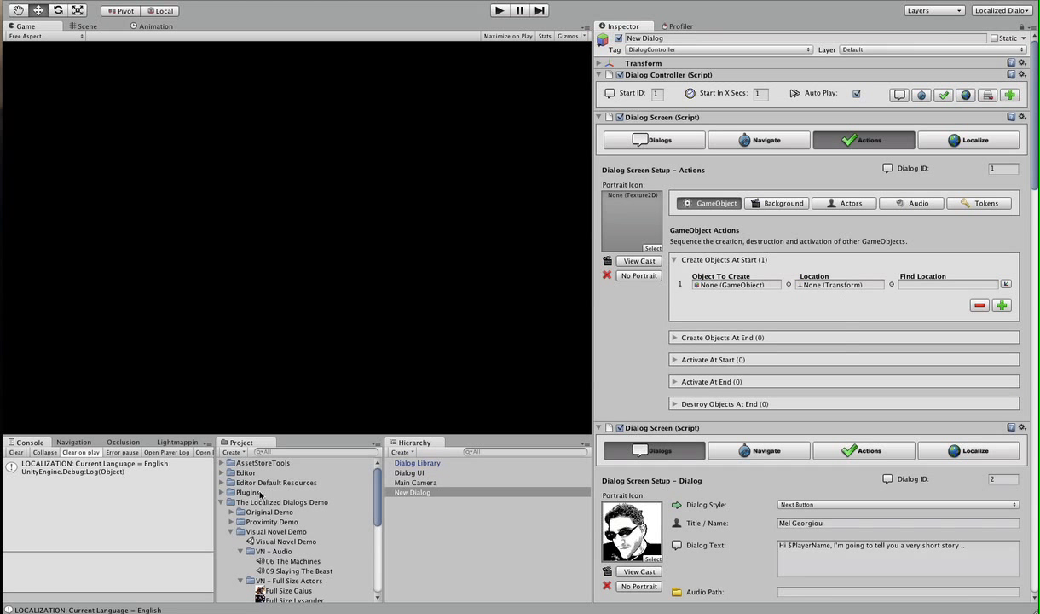
{"action": "left_click", "coordinate": [986, 305]}
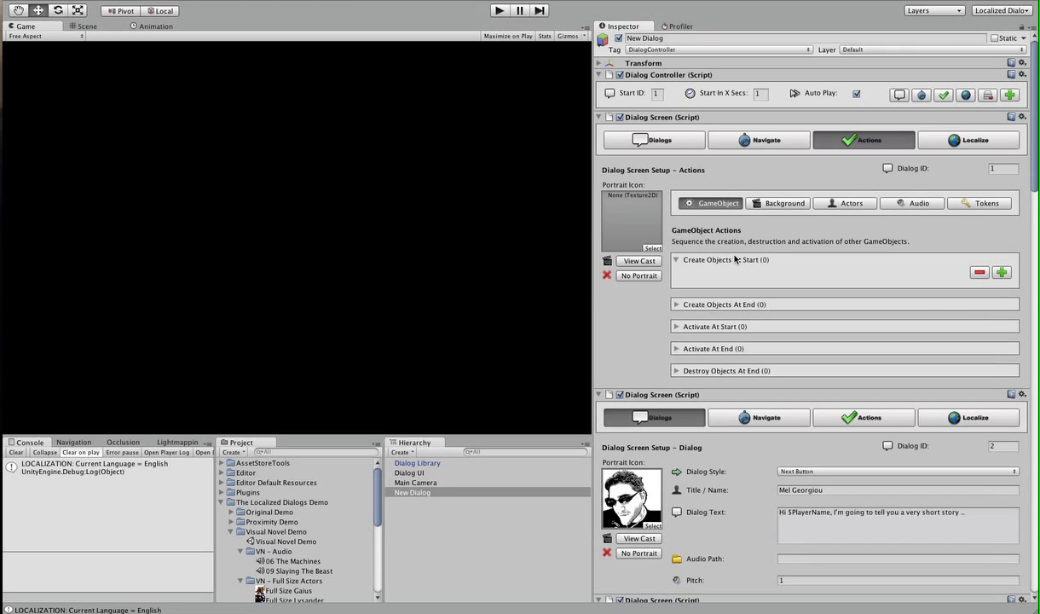
{"action": "left_click", "coordinate": [677, 259]}
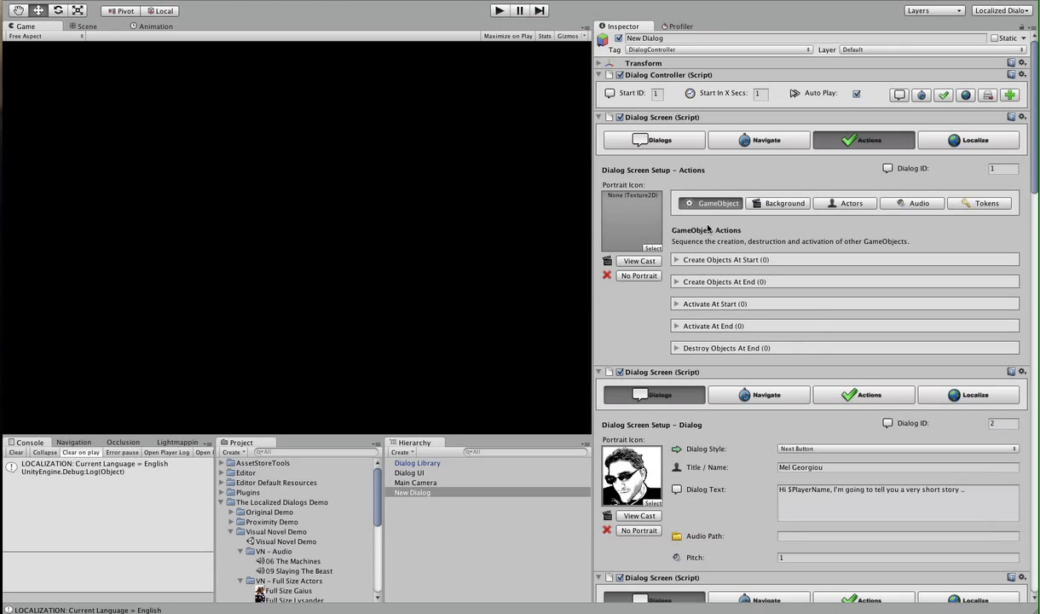
{"action": "left_click", "coordinate": [677, 260]}
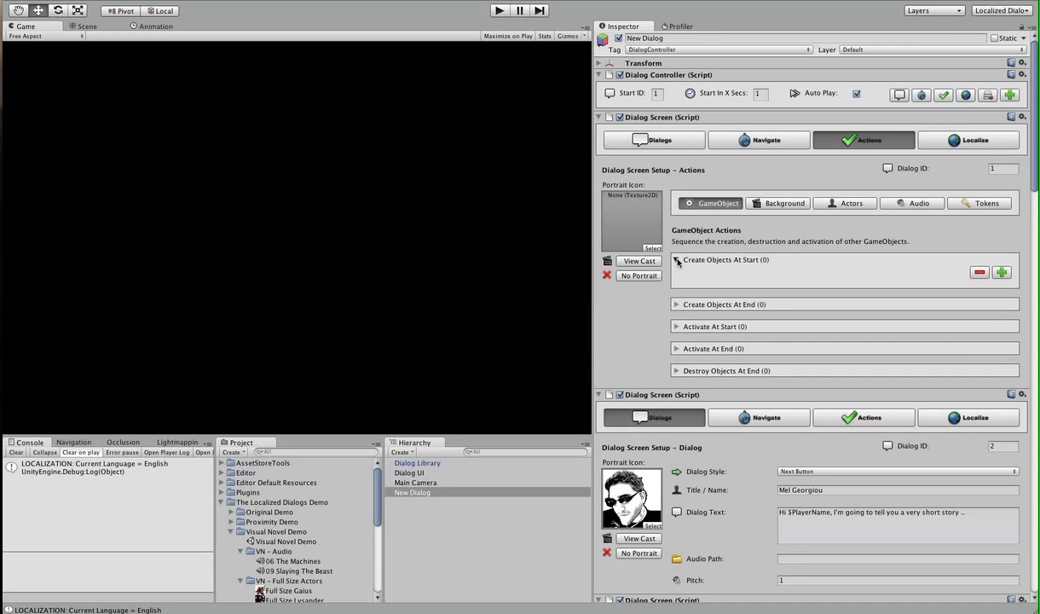
{"action": "left_click", "coordinate": [767, 260]}
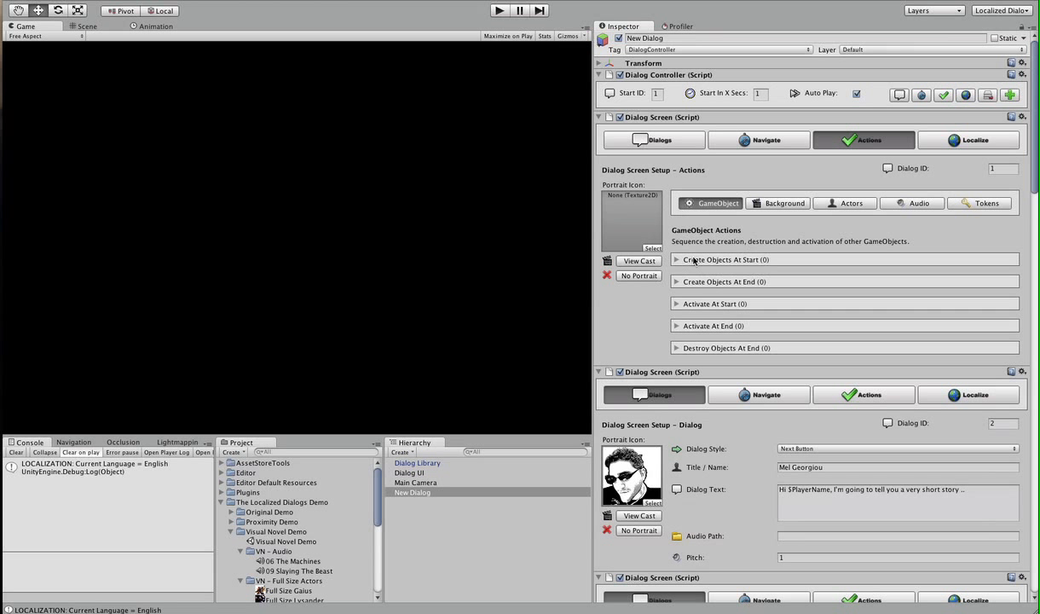
{"action": "left_click", "coordinate": [677, 260]}
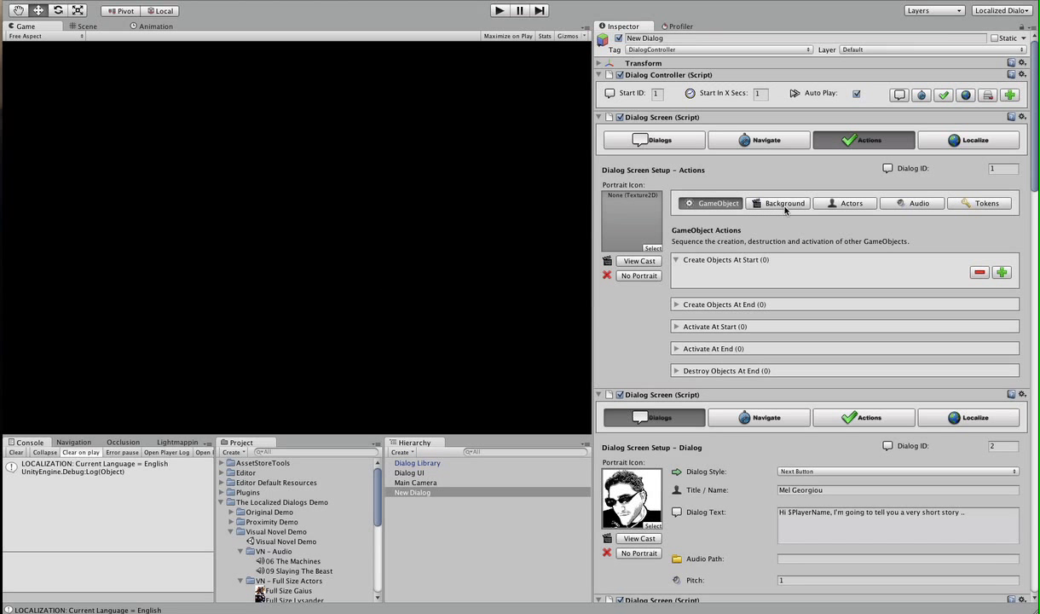
{"action": "scroll", "coordinate": [855, 216], "scroll_direction": "down", "scroll_amount": 4}
{"action": "scroll", "coordinate": [887, 220], "scroll_direction": "up", "scroll_amount": 4}
Step: Return dialog screen 1 to its dialog settings and look over the complete sequence of dialog screens
{"action": "left_click", "coordinate": [695, 144]}
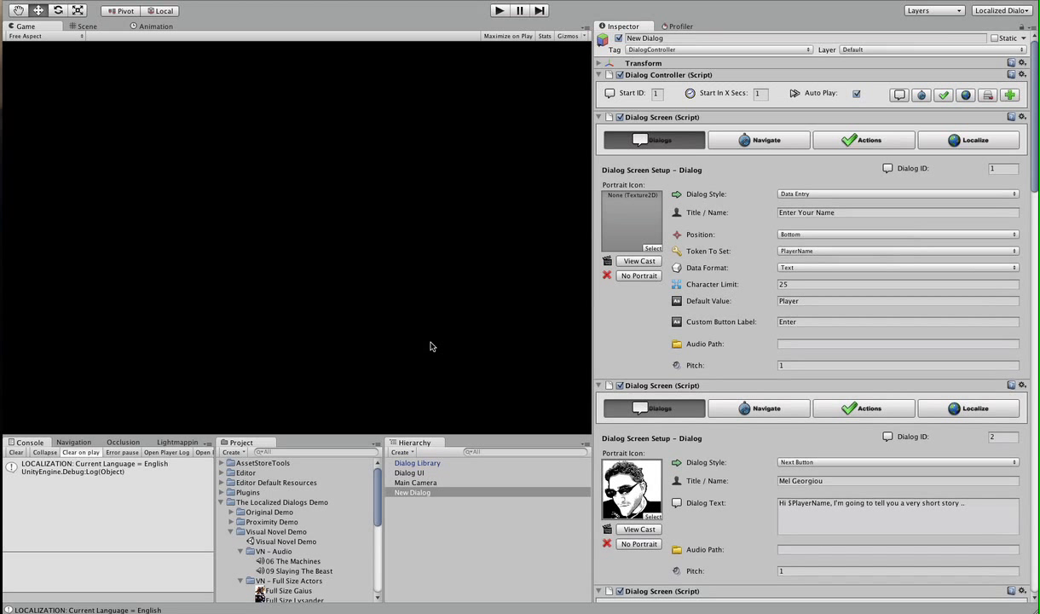
{"action": "scroll", "coordinate": [756, 300], "scroll_direction": "down", "scroll_amount": 10}
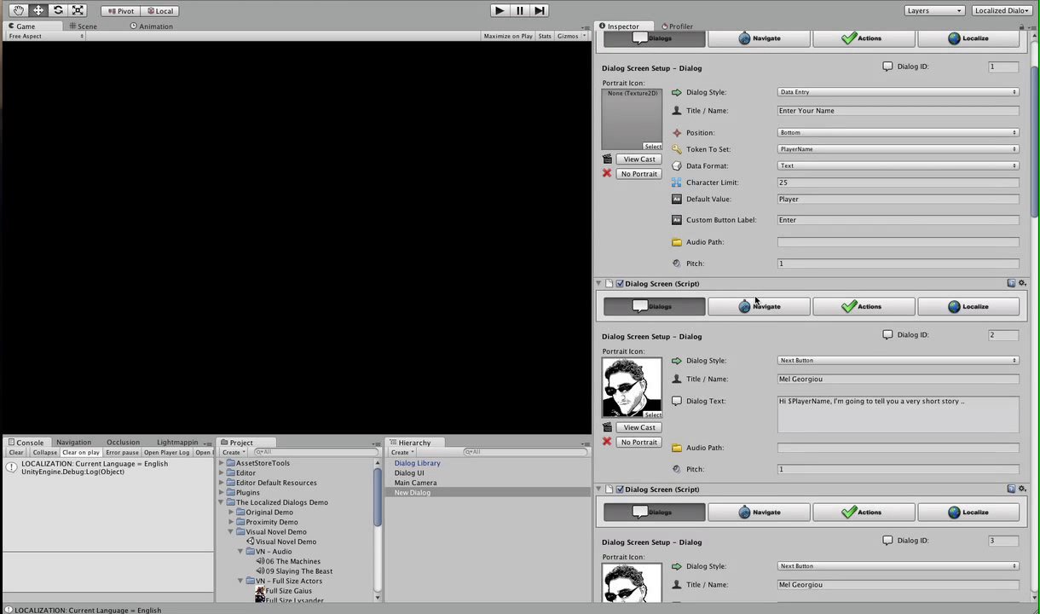
{"action": "scroll", "coordinate": [756, 300], "scroll_direction": "down", "scroll_amount": 15}
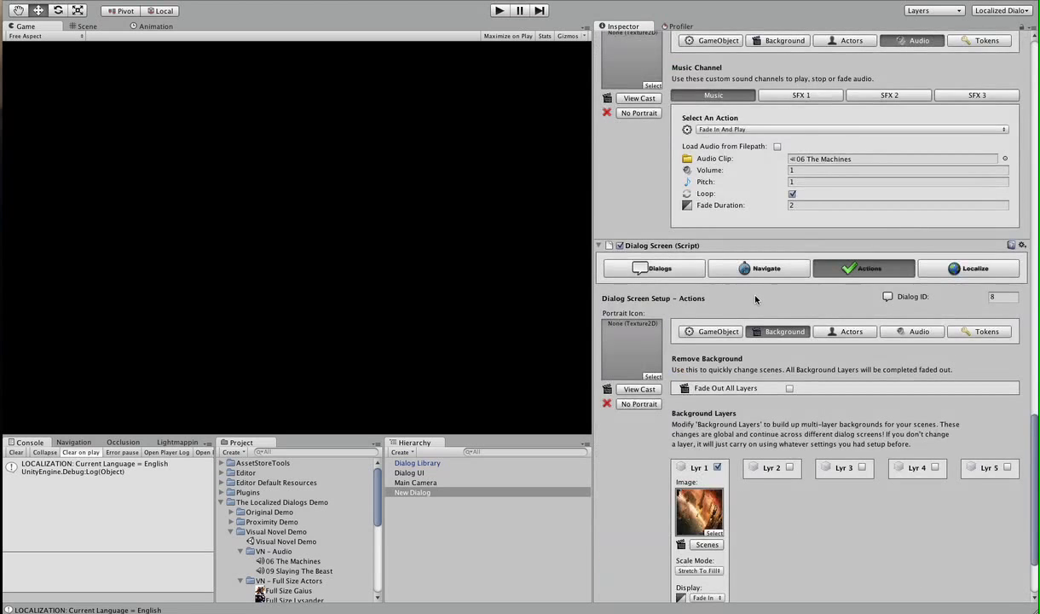
{"action": "scroll", "coordinate": [757, 545], "scroll_direction": "down", "scroll_amount": 3}
{"action": "scroll", "coordinate": [758, 488], "scroll_direction": "up", "scroll_amount": 8}
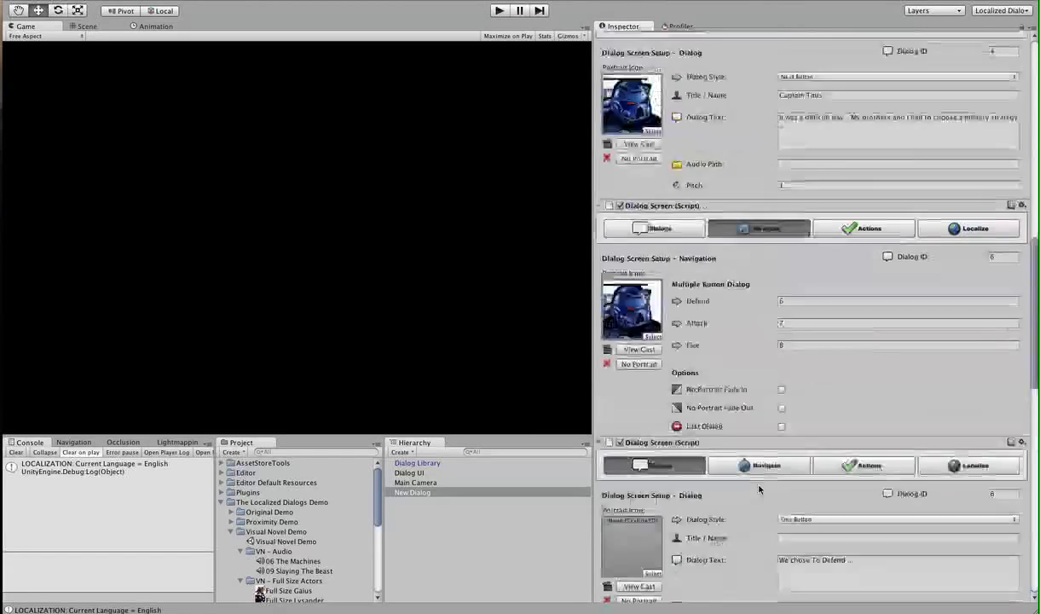
{"action": "scroll", "coordinate": [758, 488], "scroll_direction": "up", "scroll_amount": 20}
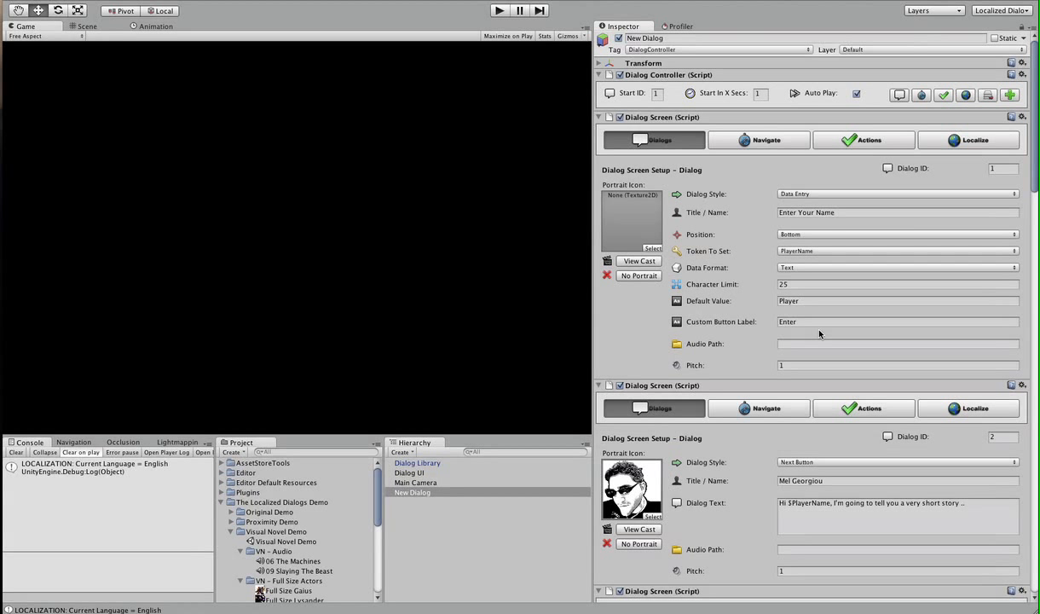